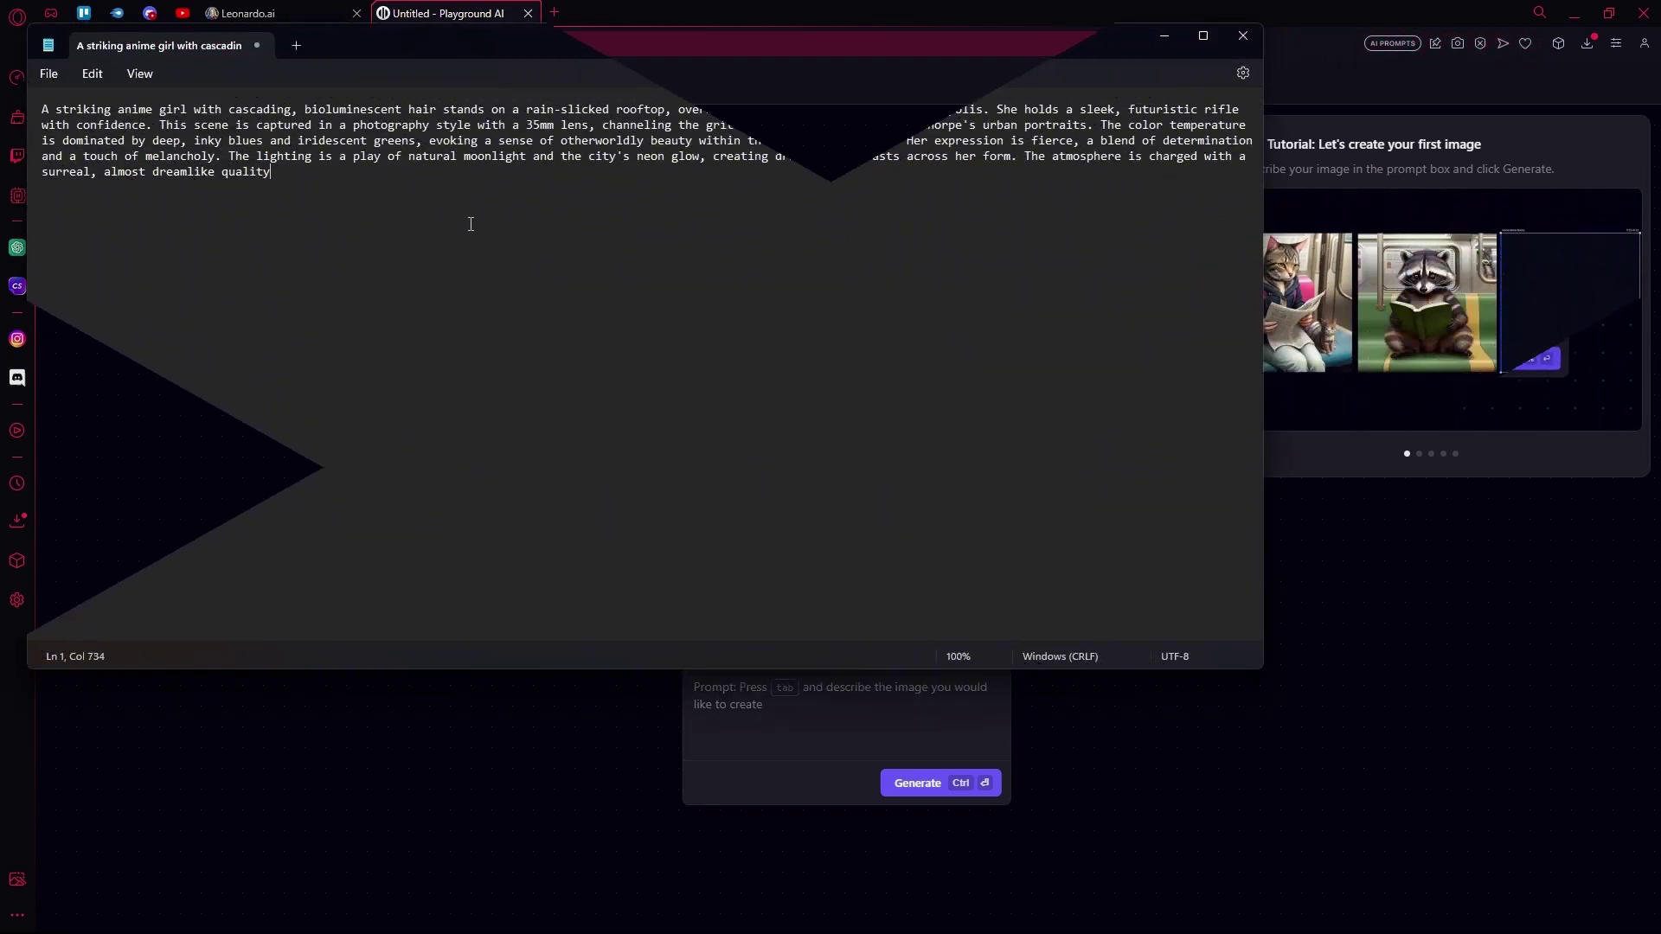
- Copy the entire anime girl prompt from the text file and close the file without saving
drag(470, 222, 172, 97)
right_click(331, 135)
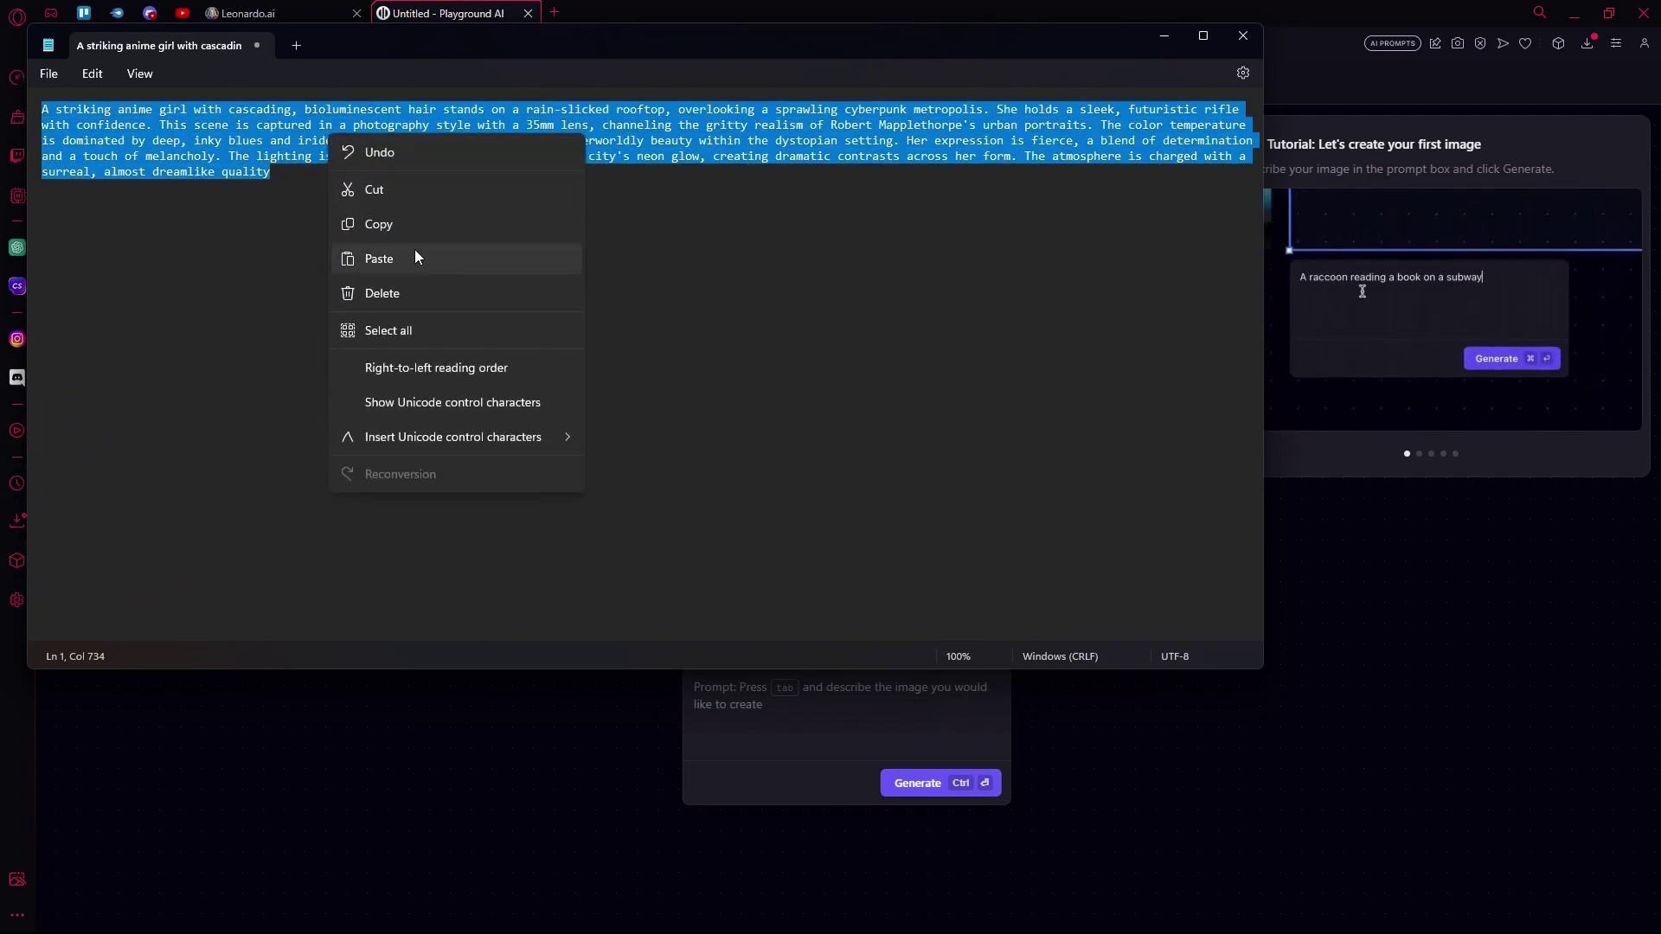
click(404, 225)
click(1243, 35)
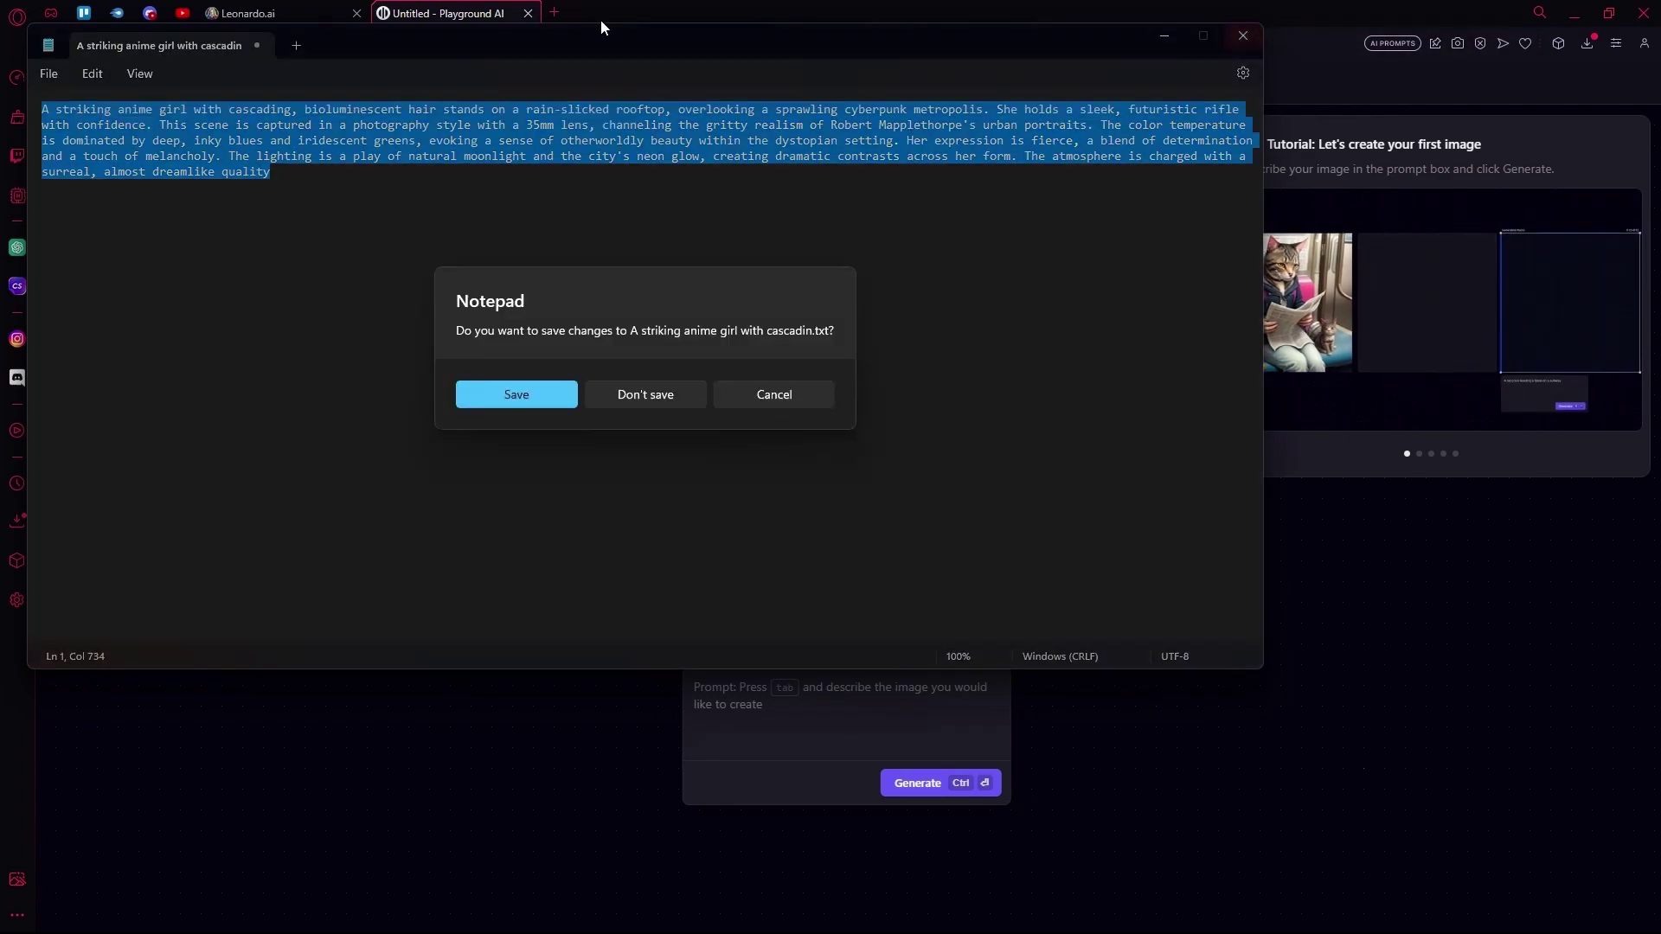
click(612, 396)
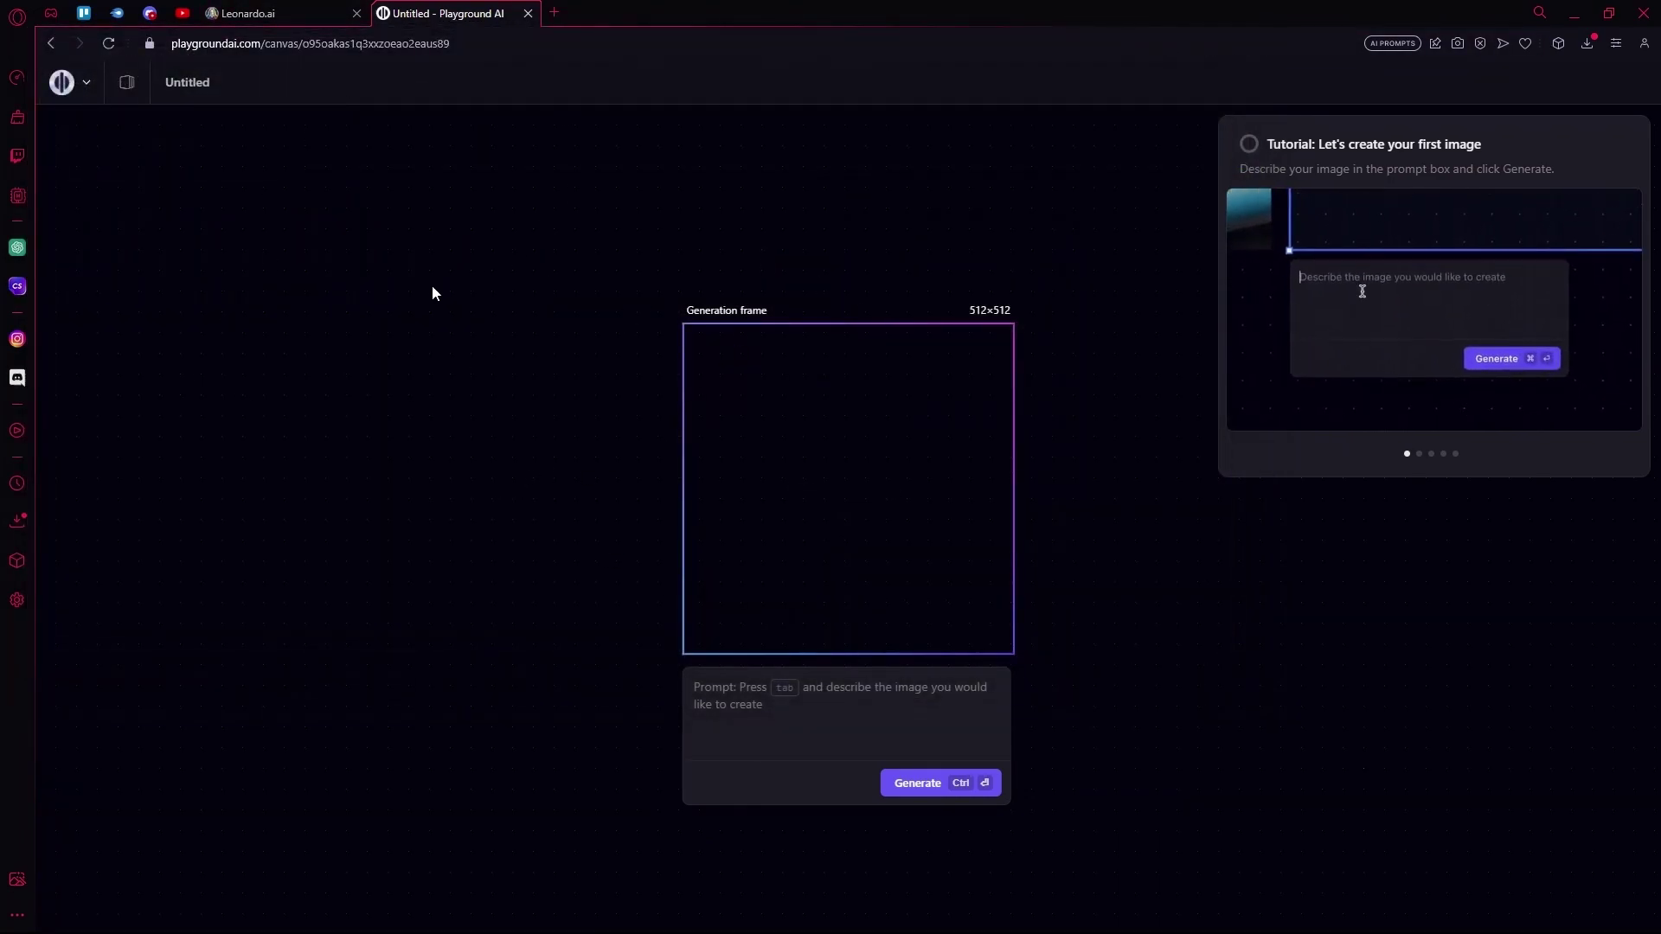
- Paste the copied prompt into the generation frame's prompt box and generate the first image
click(749, 711)
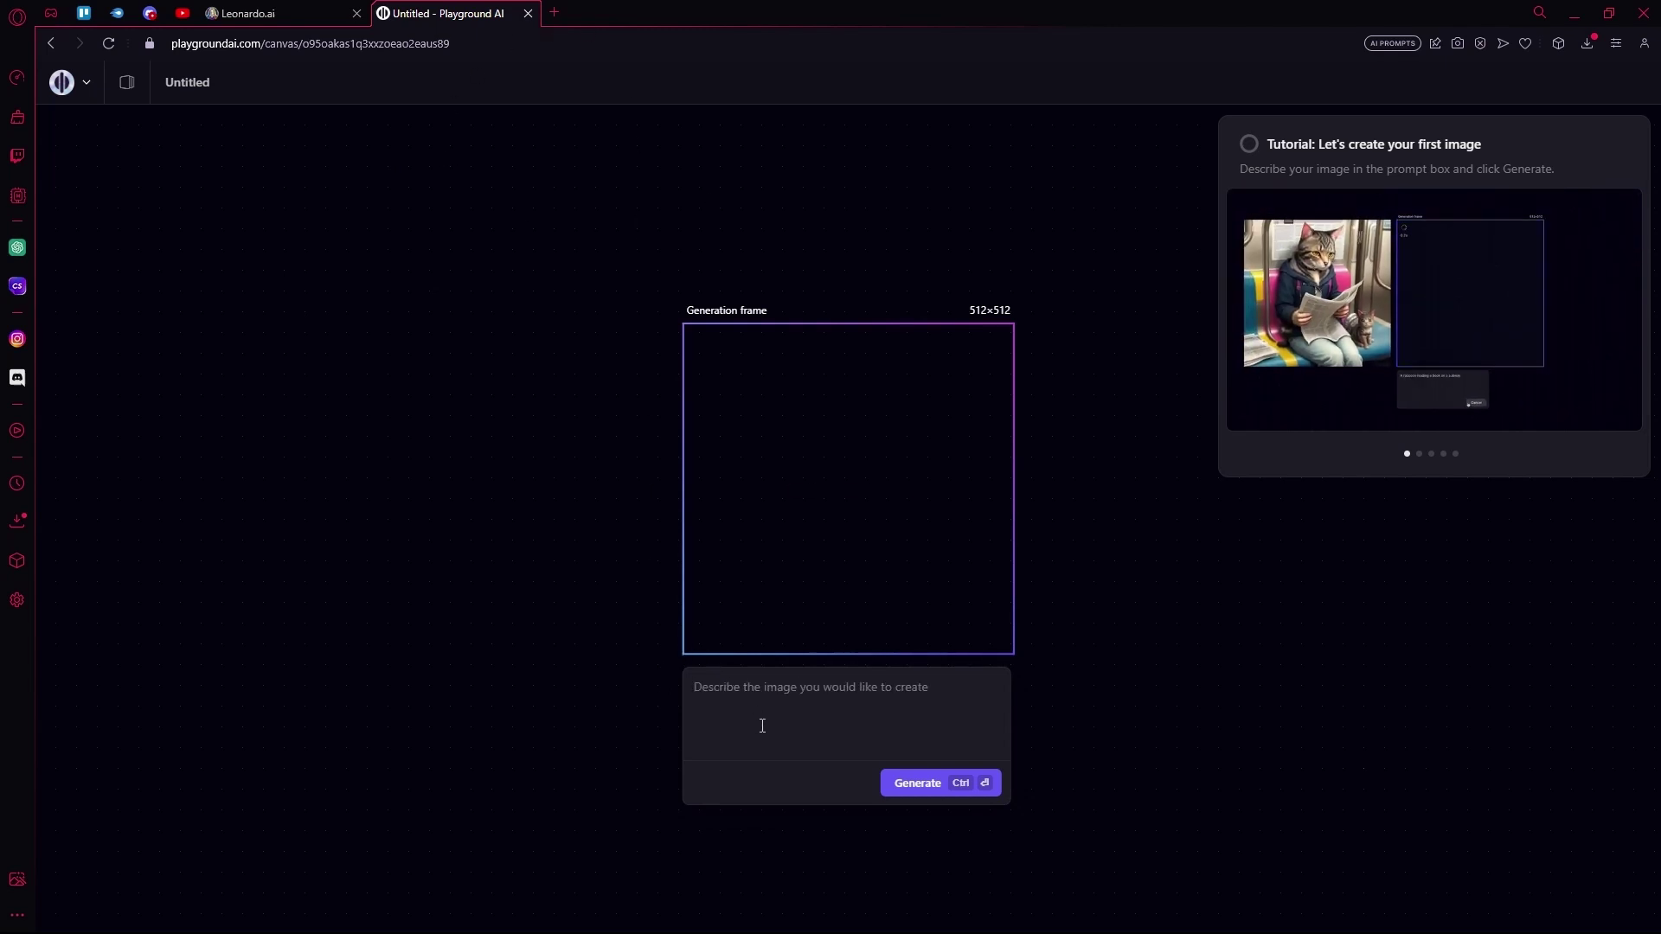
key(ctrl+v)
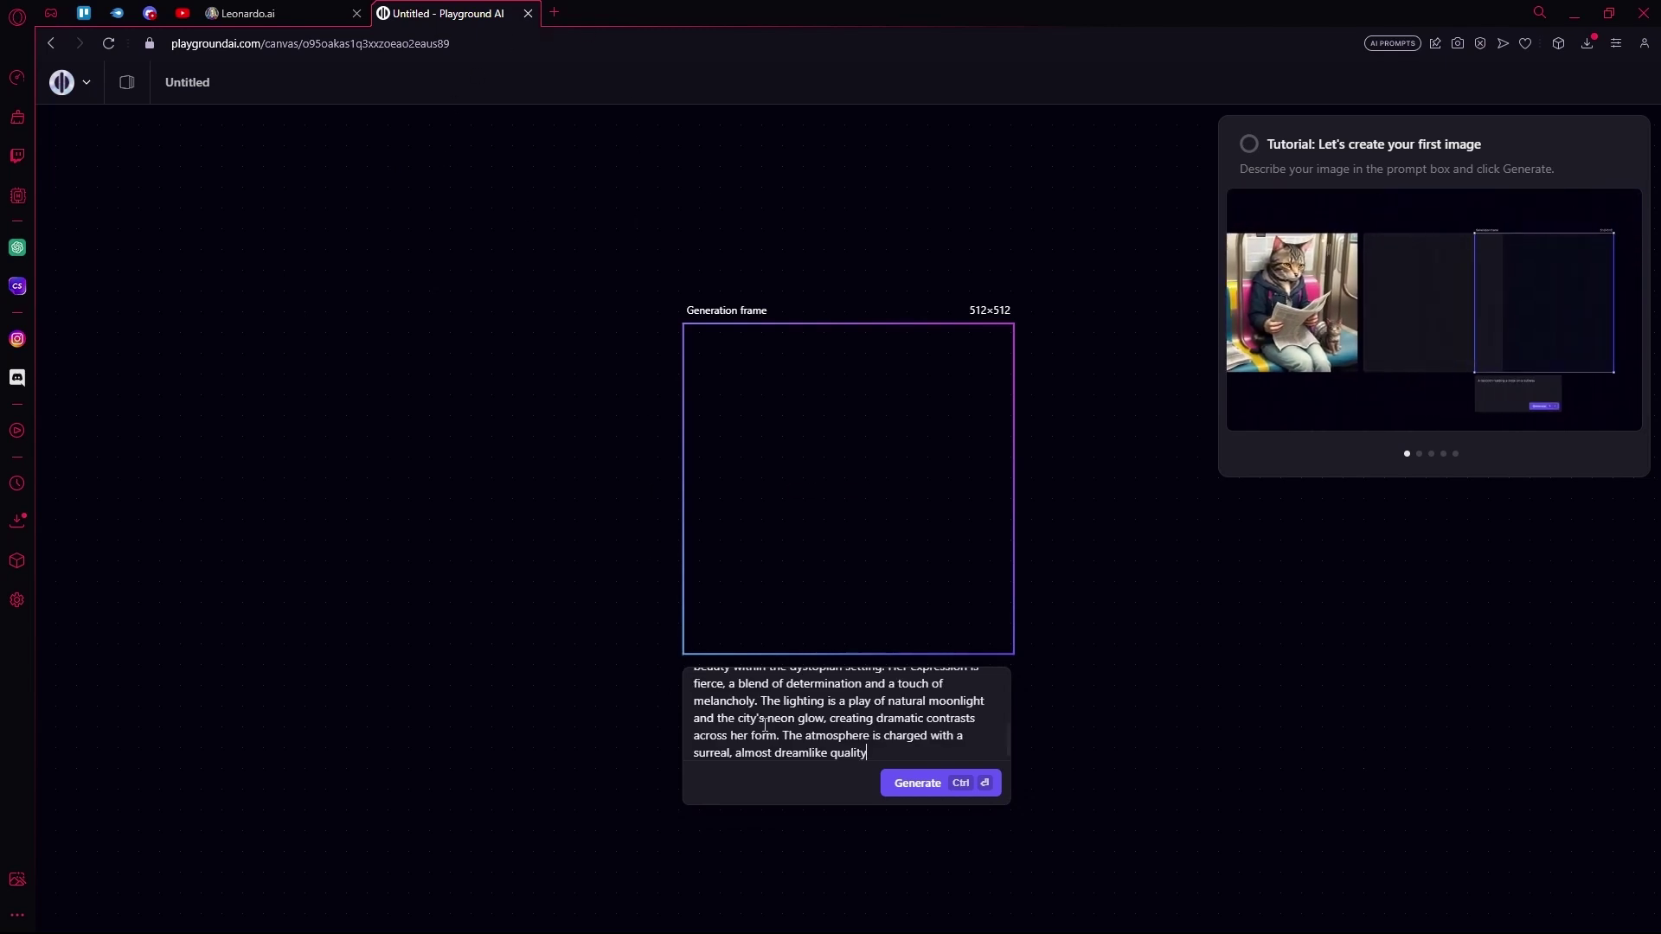
click(916, 786)
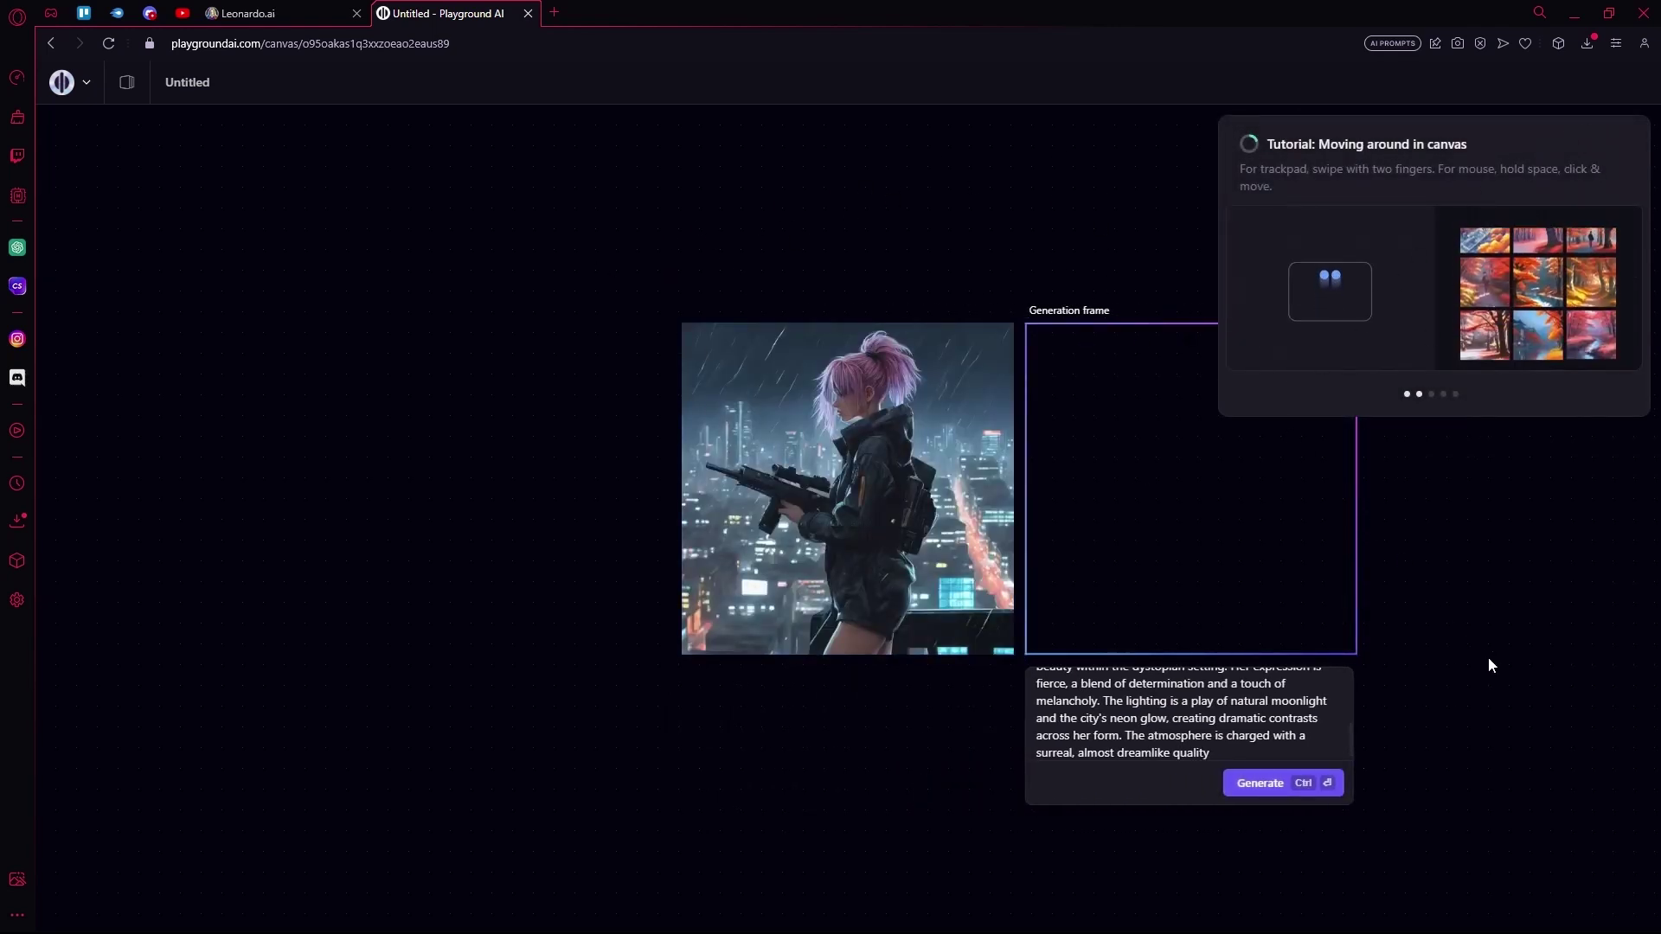
- Generate two more images beside the first one using the same prompt
click(1312, 789)
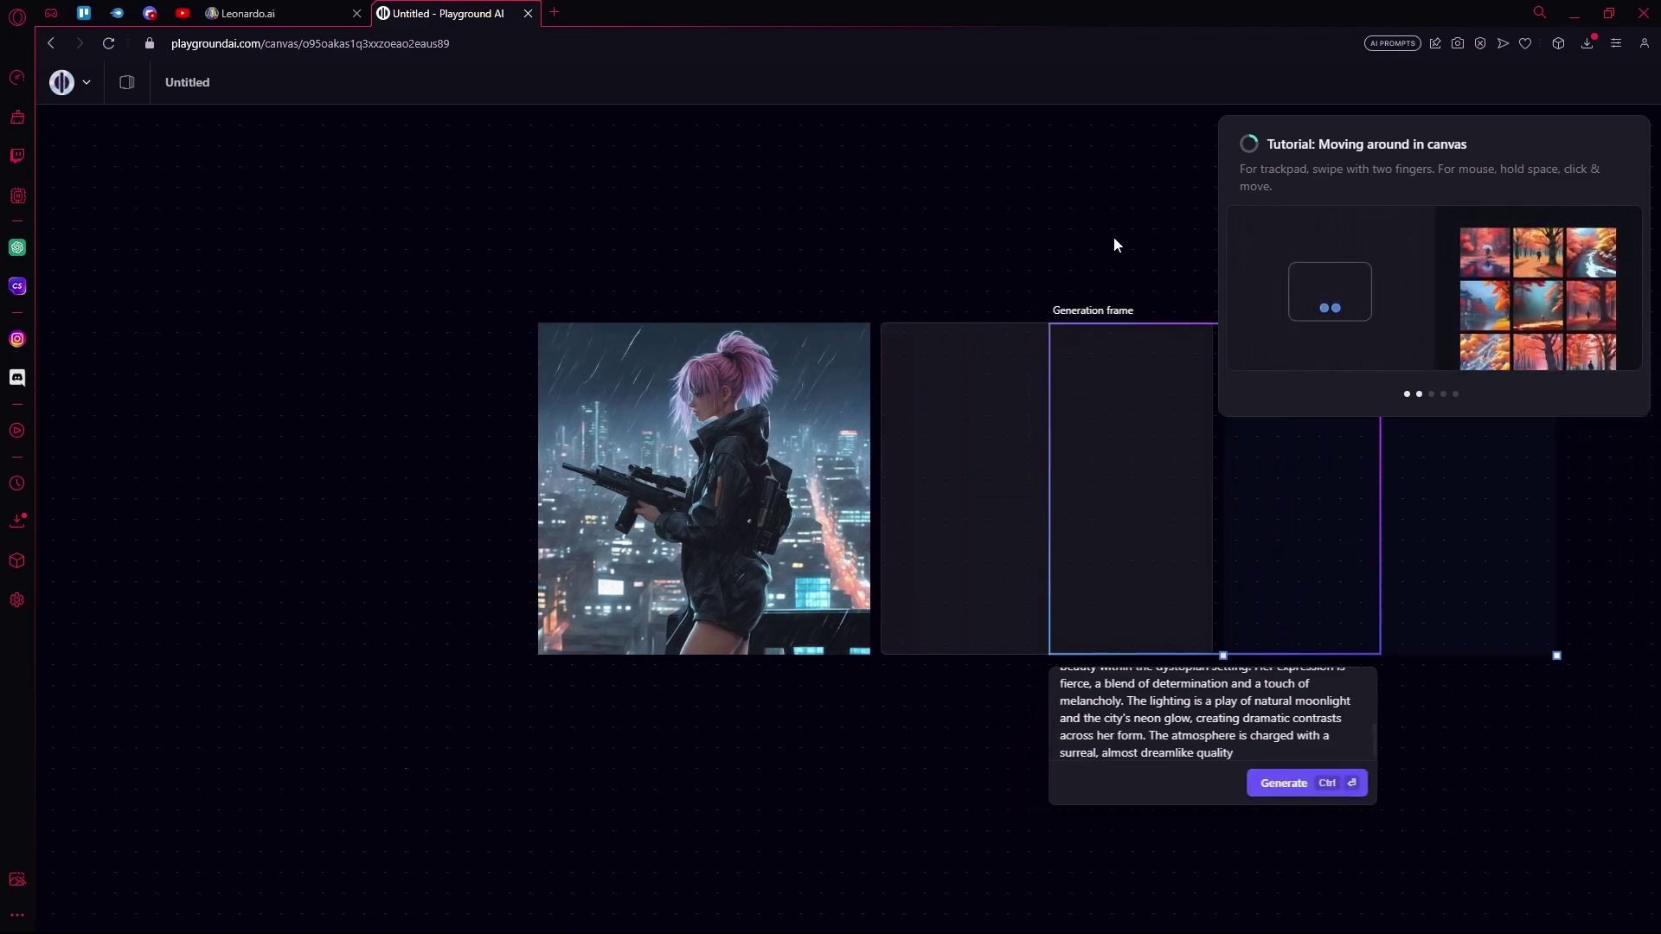
scroll(940, 412, down, 1)
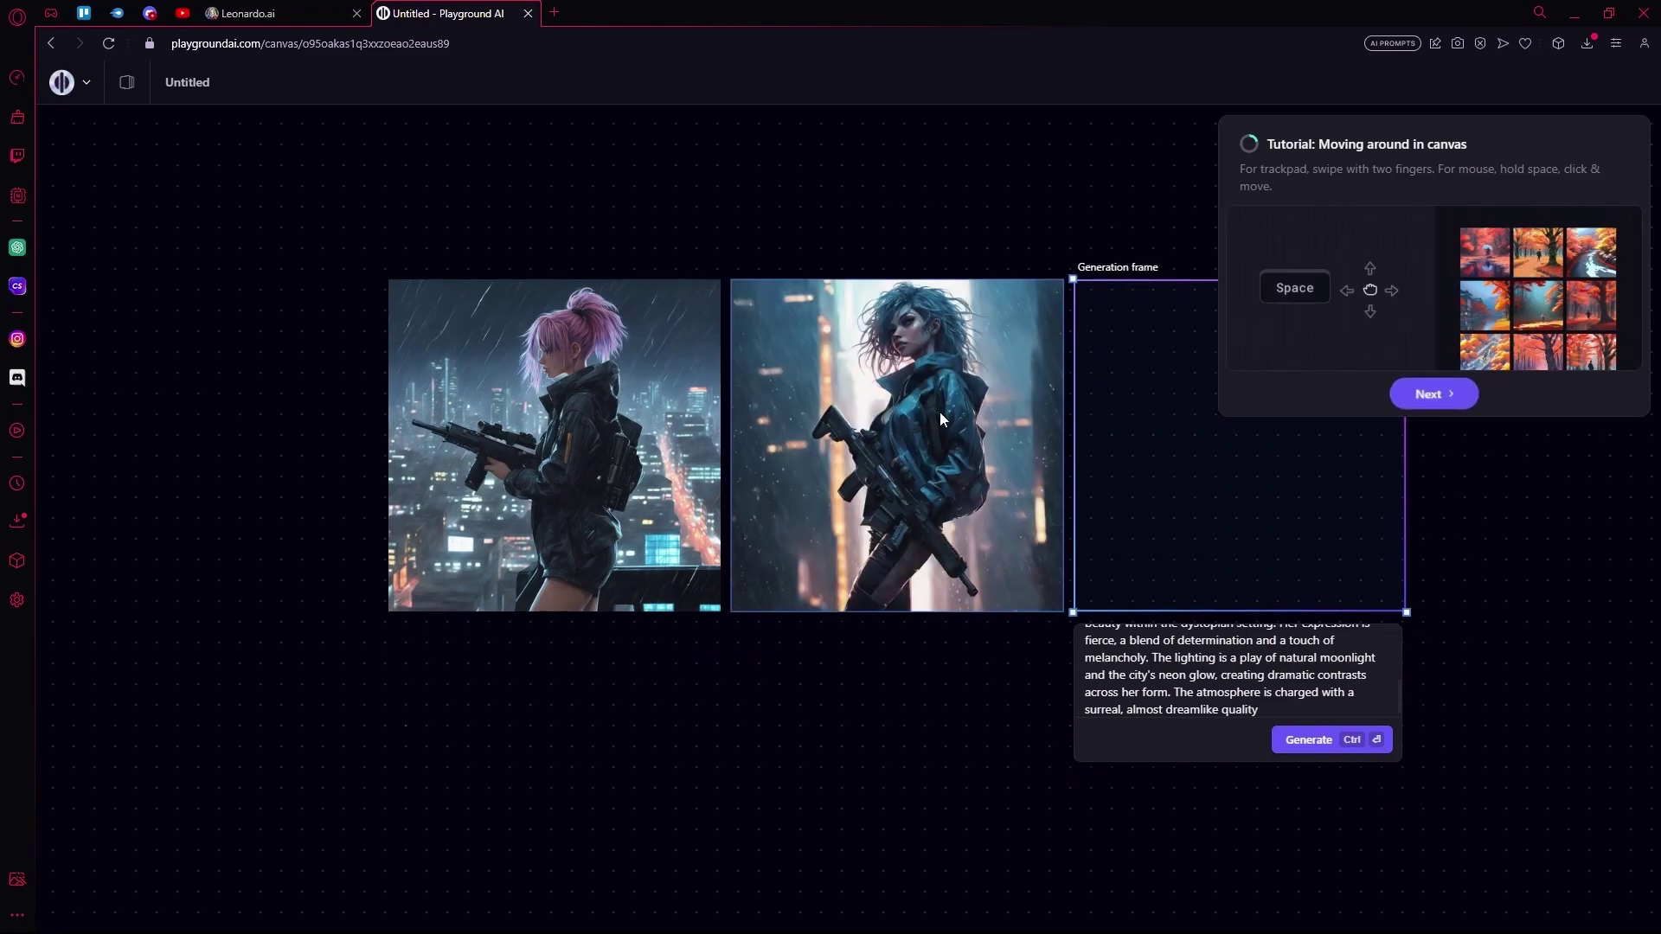
scroll(960, 443, up, 4)
scroll(963, 443, down, 2)
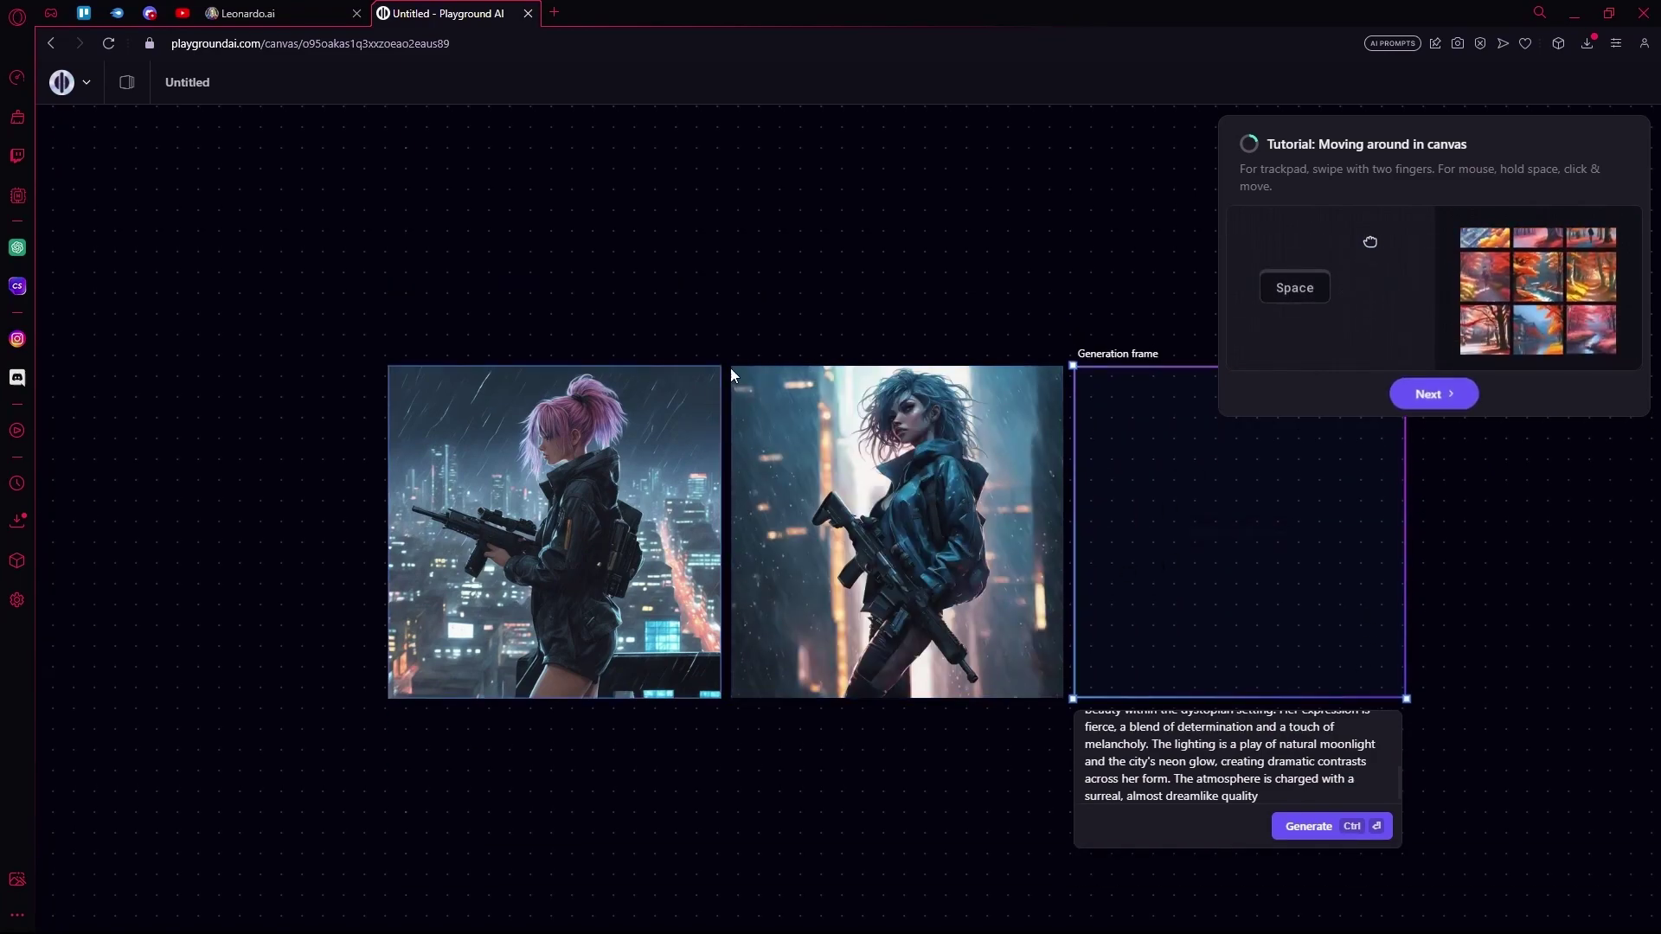
click(1311, 828)
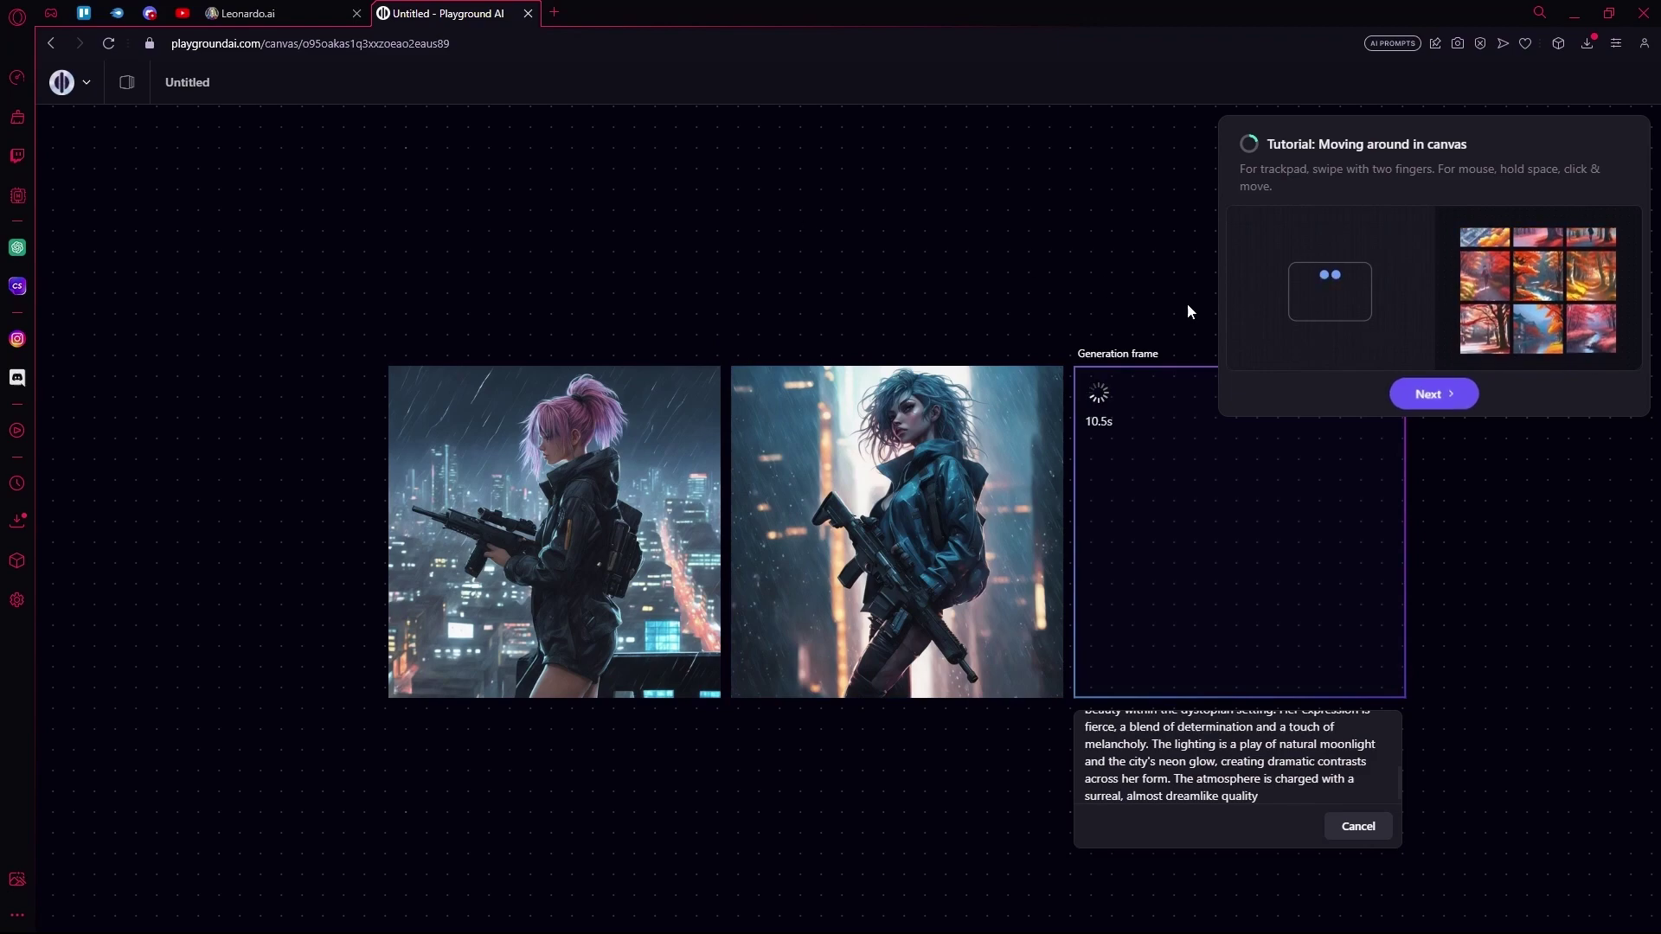
- Go through the canvas tutorial's moving around, zoom in and zoom out lessons, practising each on the canvas
click(1463, 391)
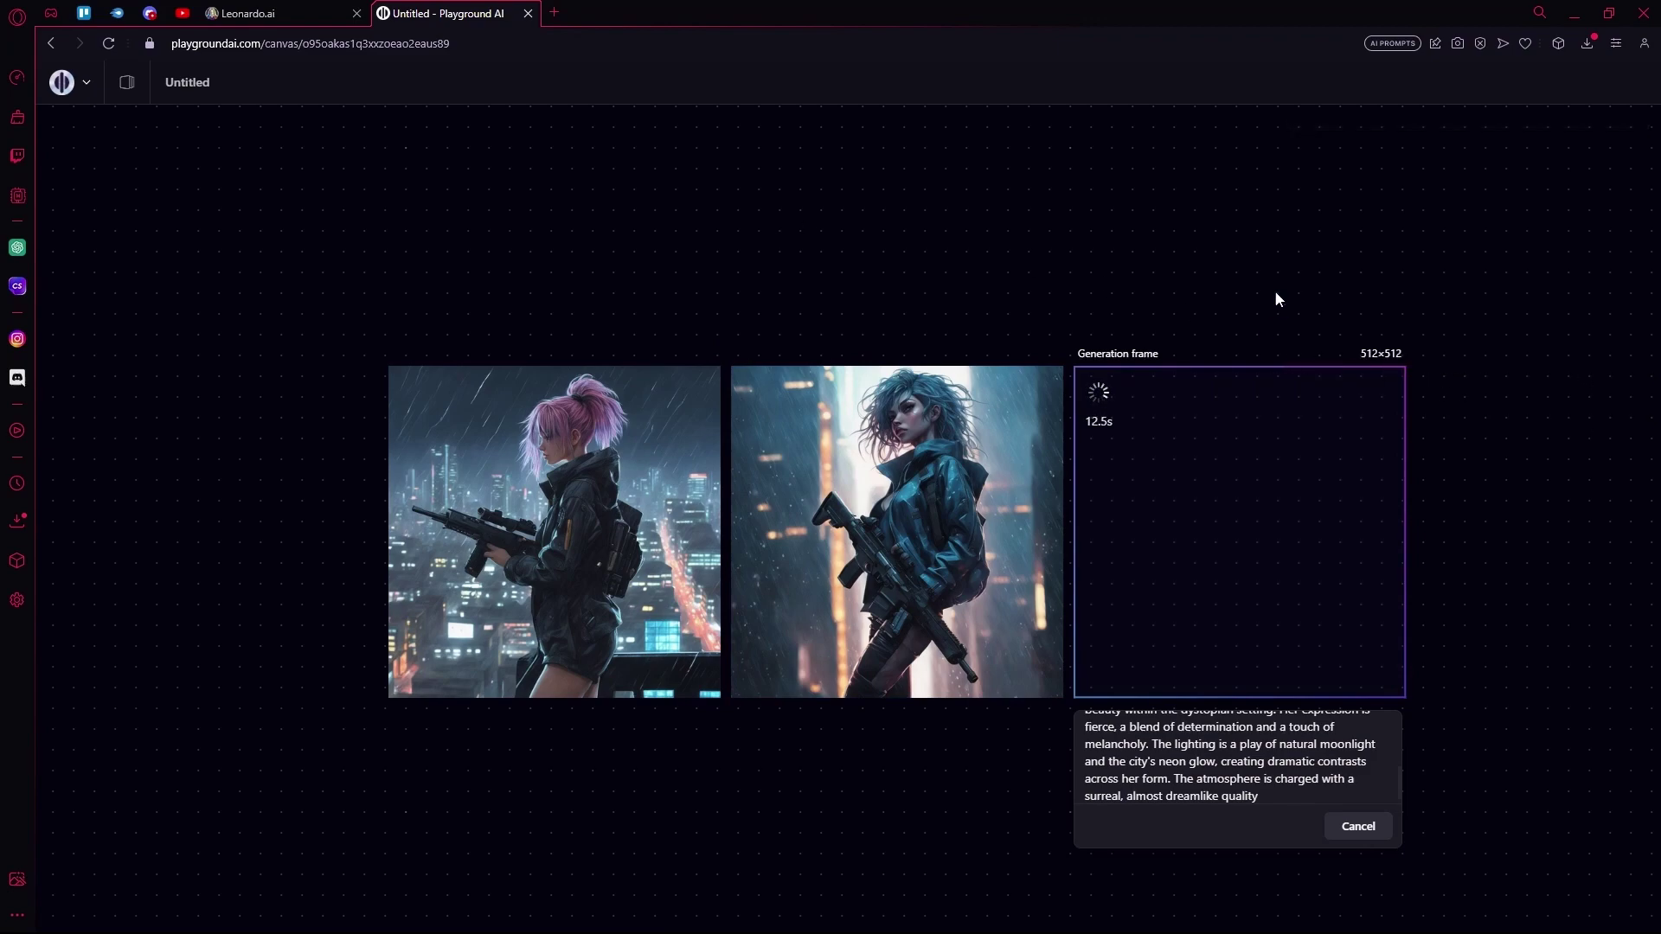
scroll(989, 308, up, 6)
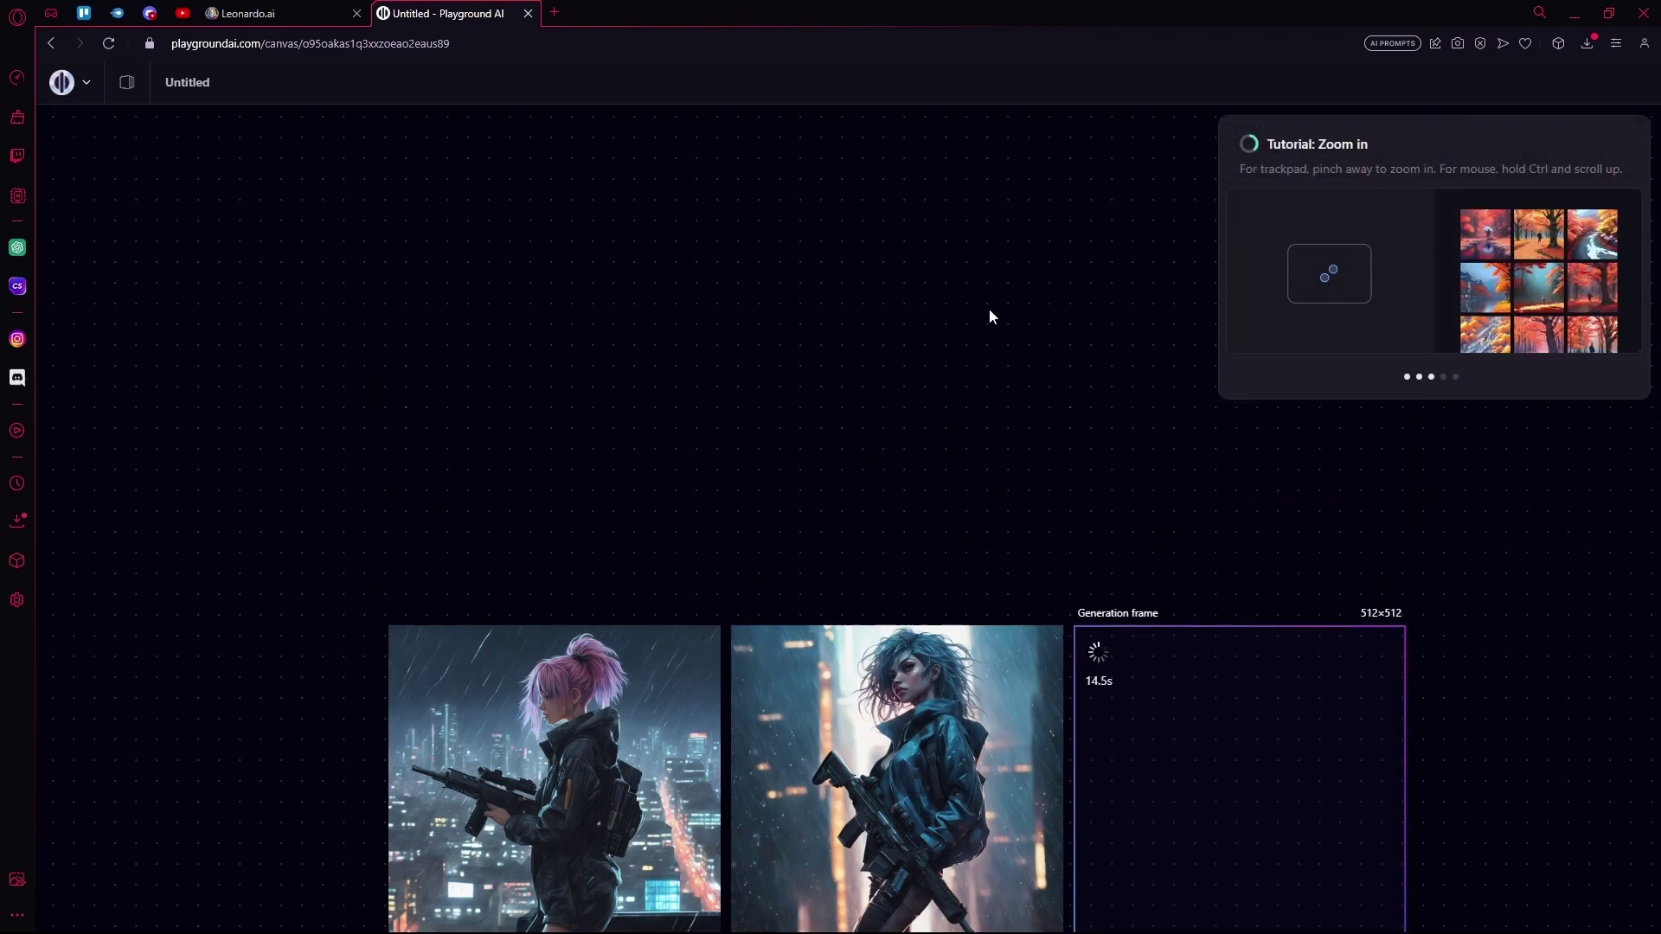
scroll(998, 323, down, 6)
scroll(986, 382, up, 3)
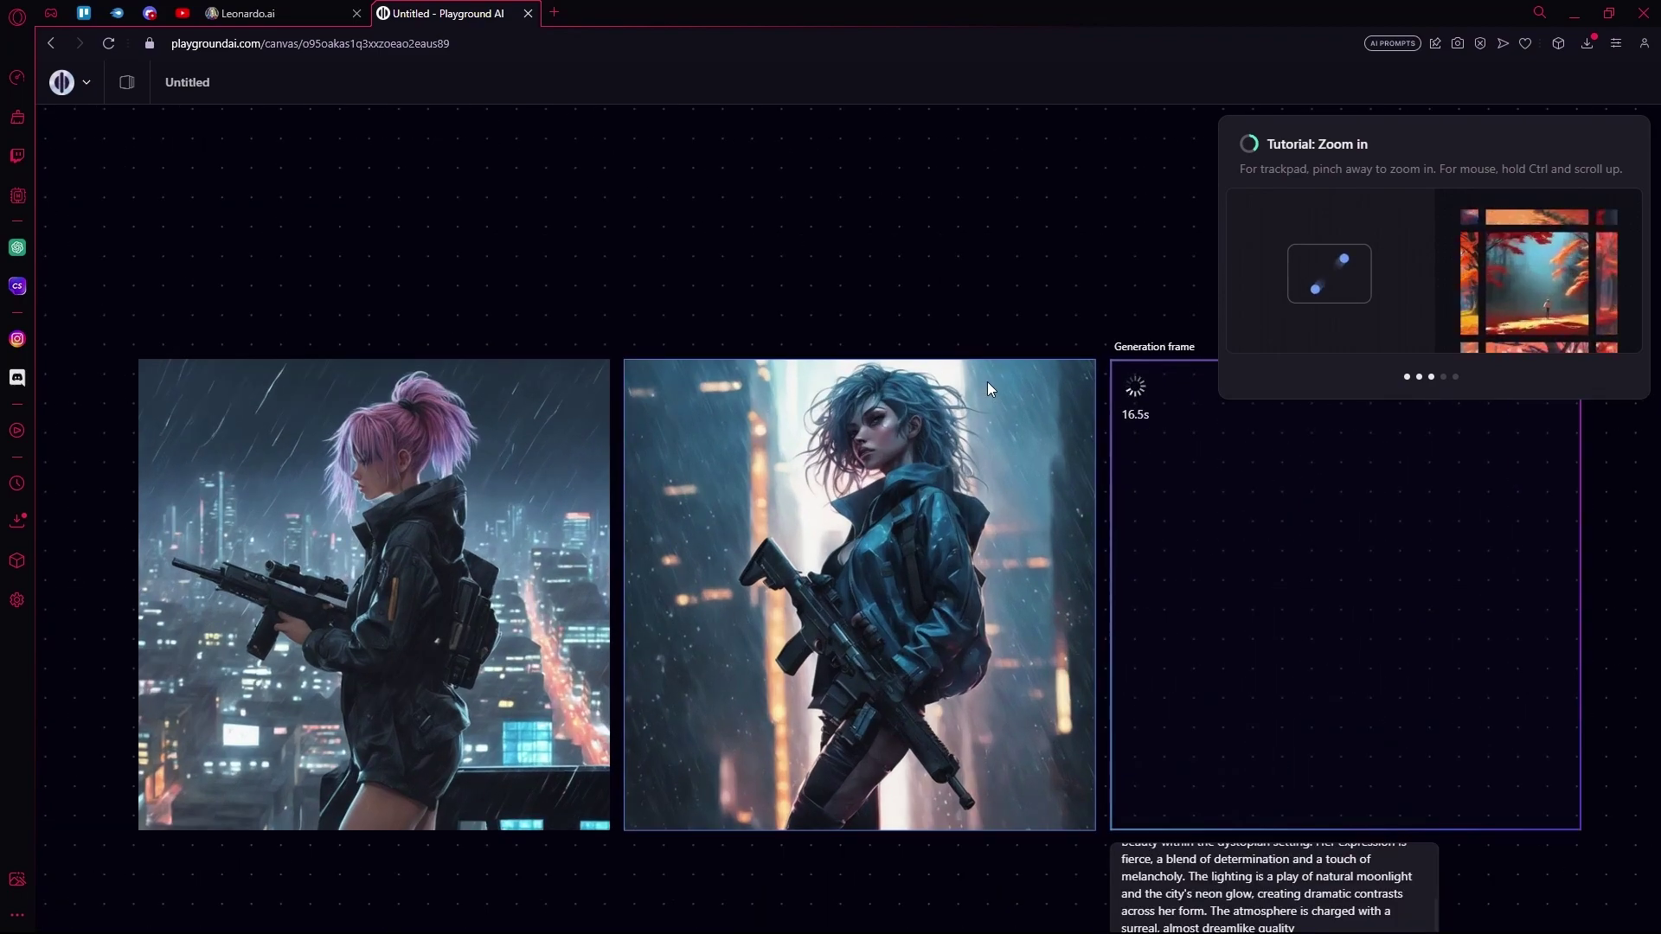
scroll(988, 382, down, 5)
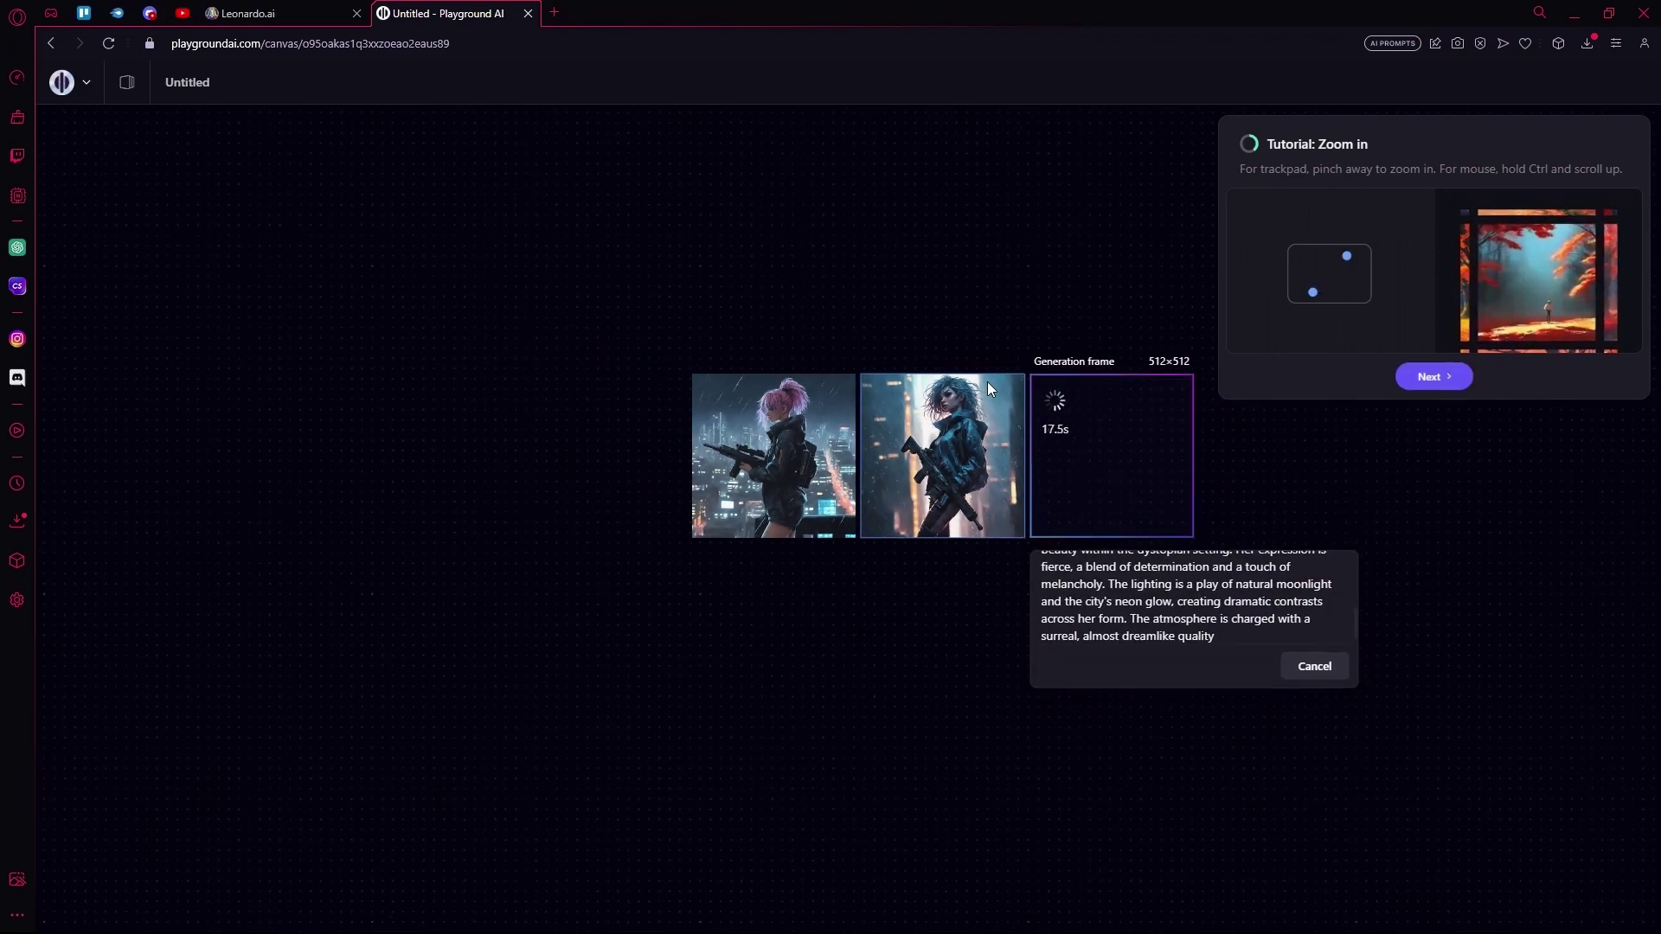
click(1419, 379)
scroll(1020, 424, up, 2)
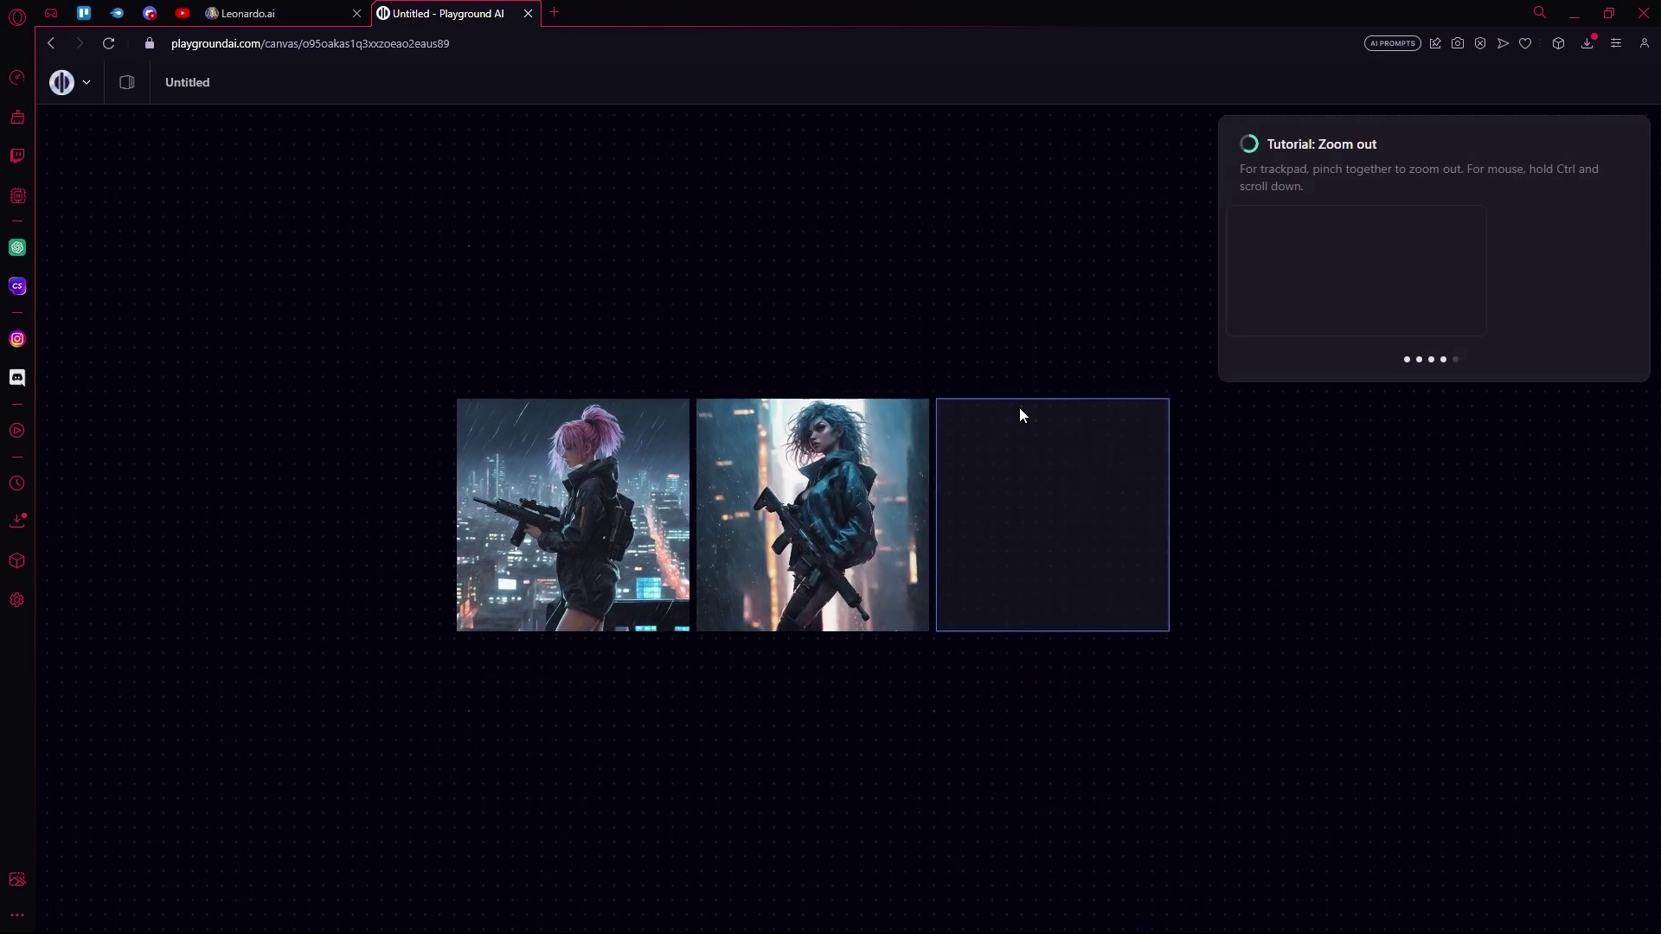
scroll(990, 227, down, 5)
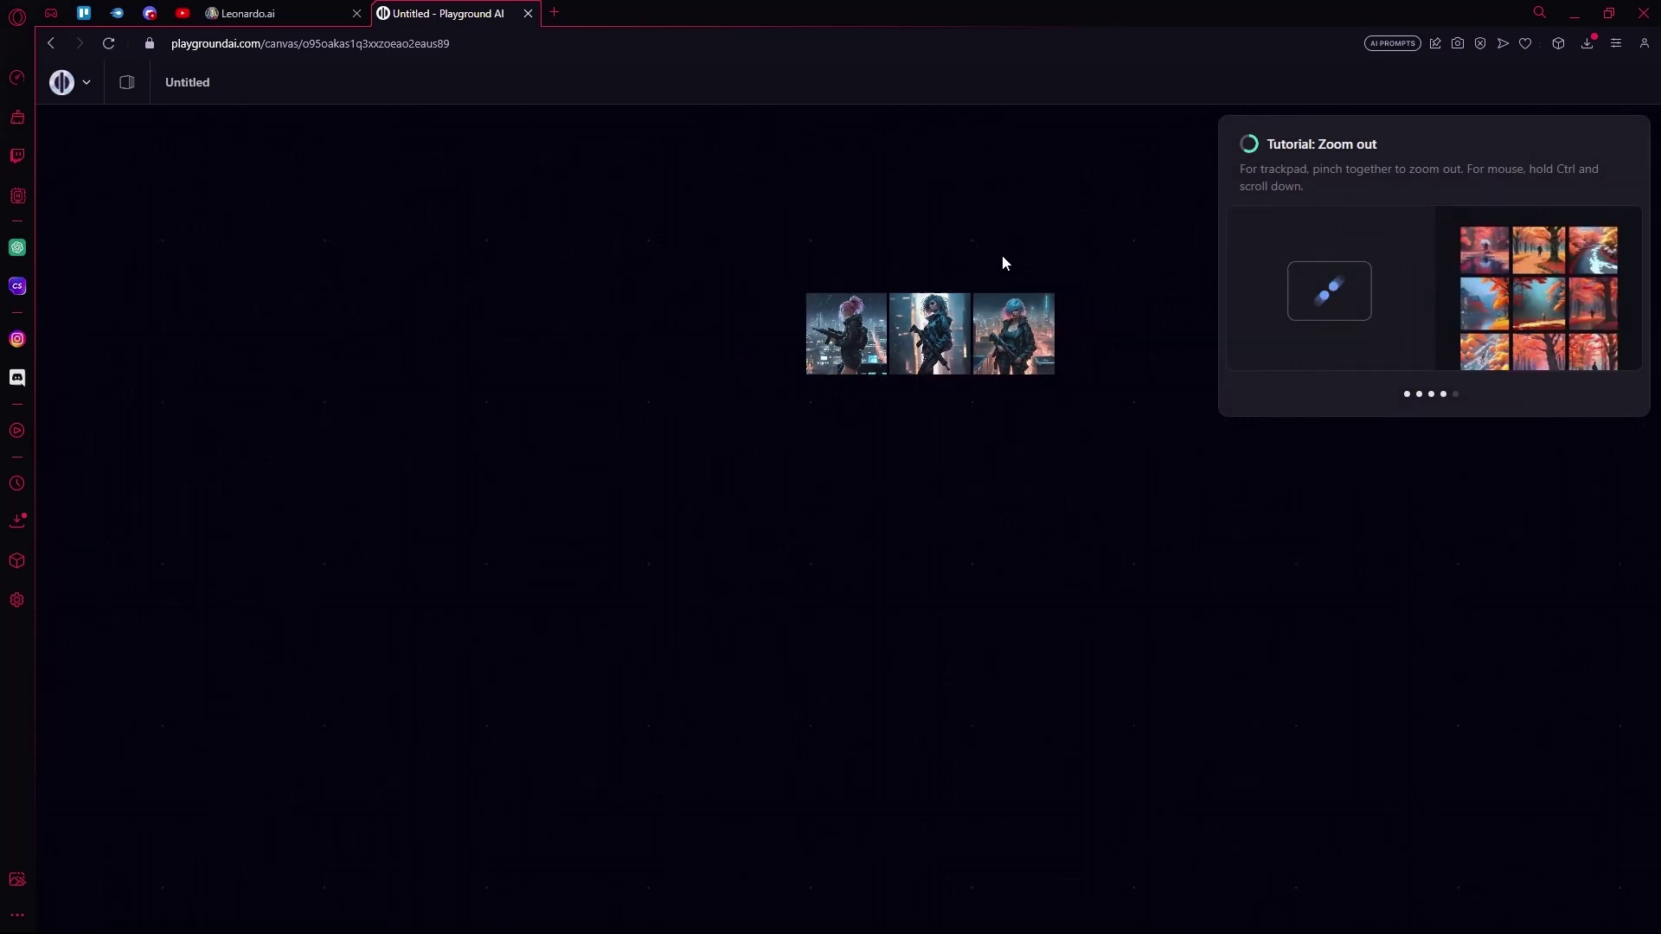
scroll(1118, 374, up, 4)
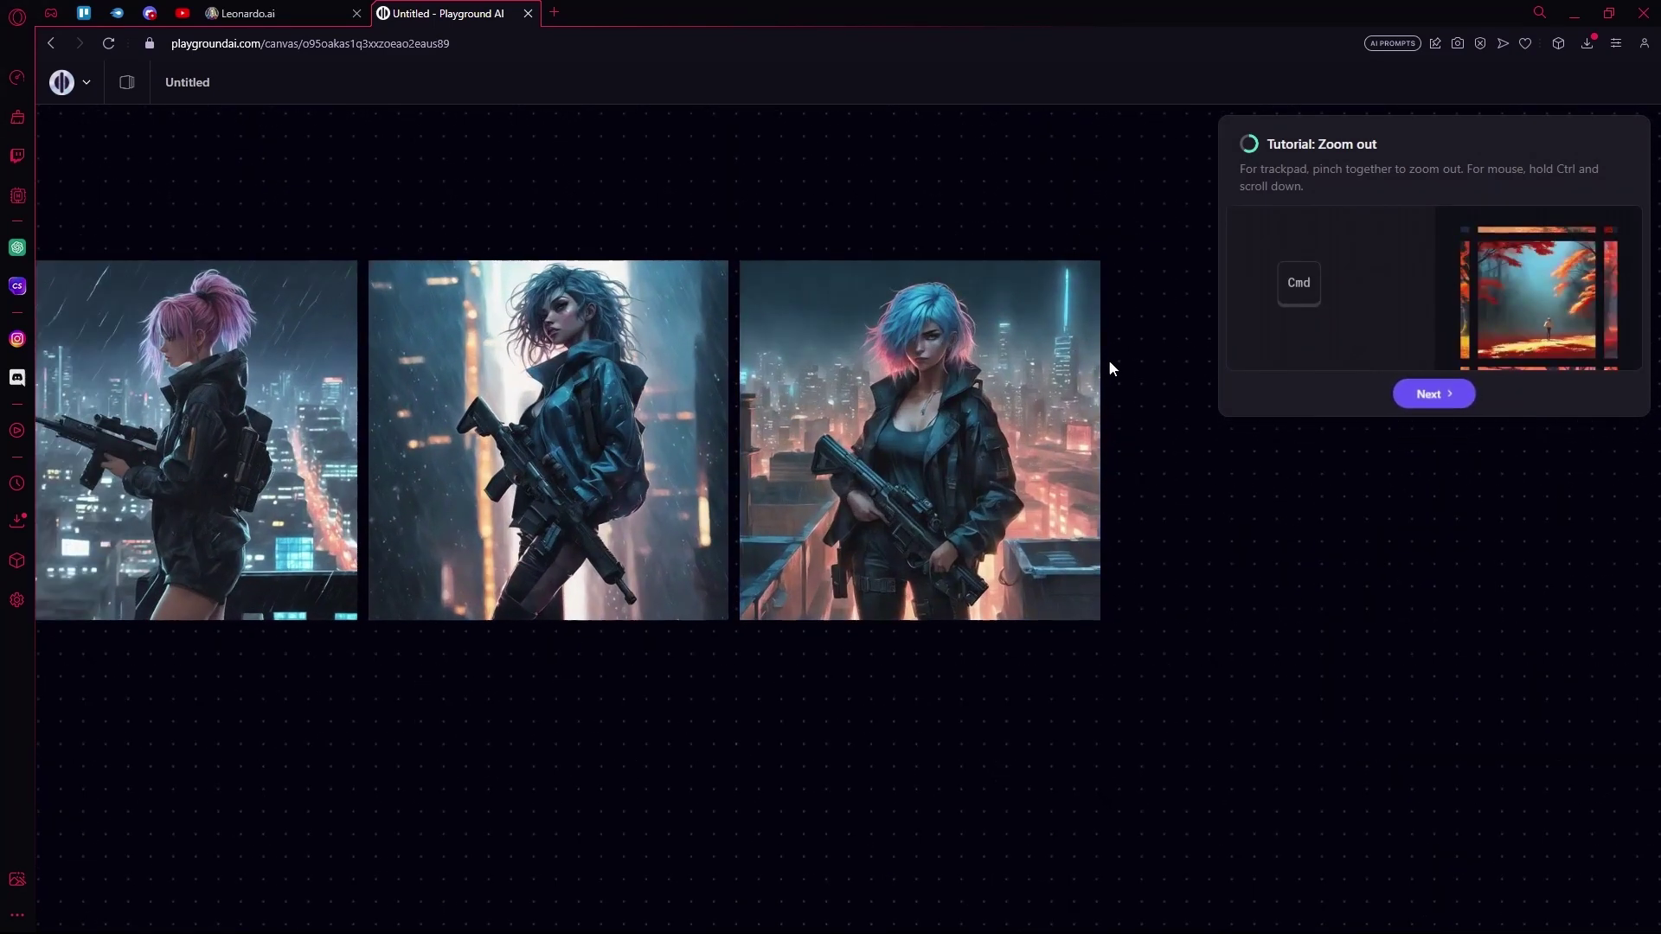
click(1432, 395)
- Try to extend the first image's crop frame beyond its edges to about 768×531
scroll(295, 259, up, 2)
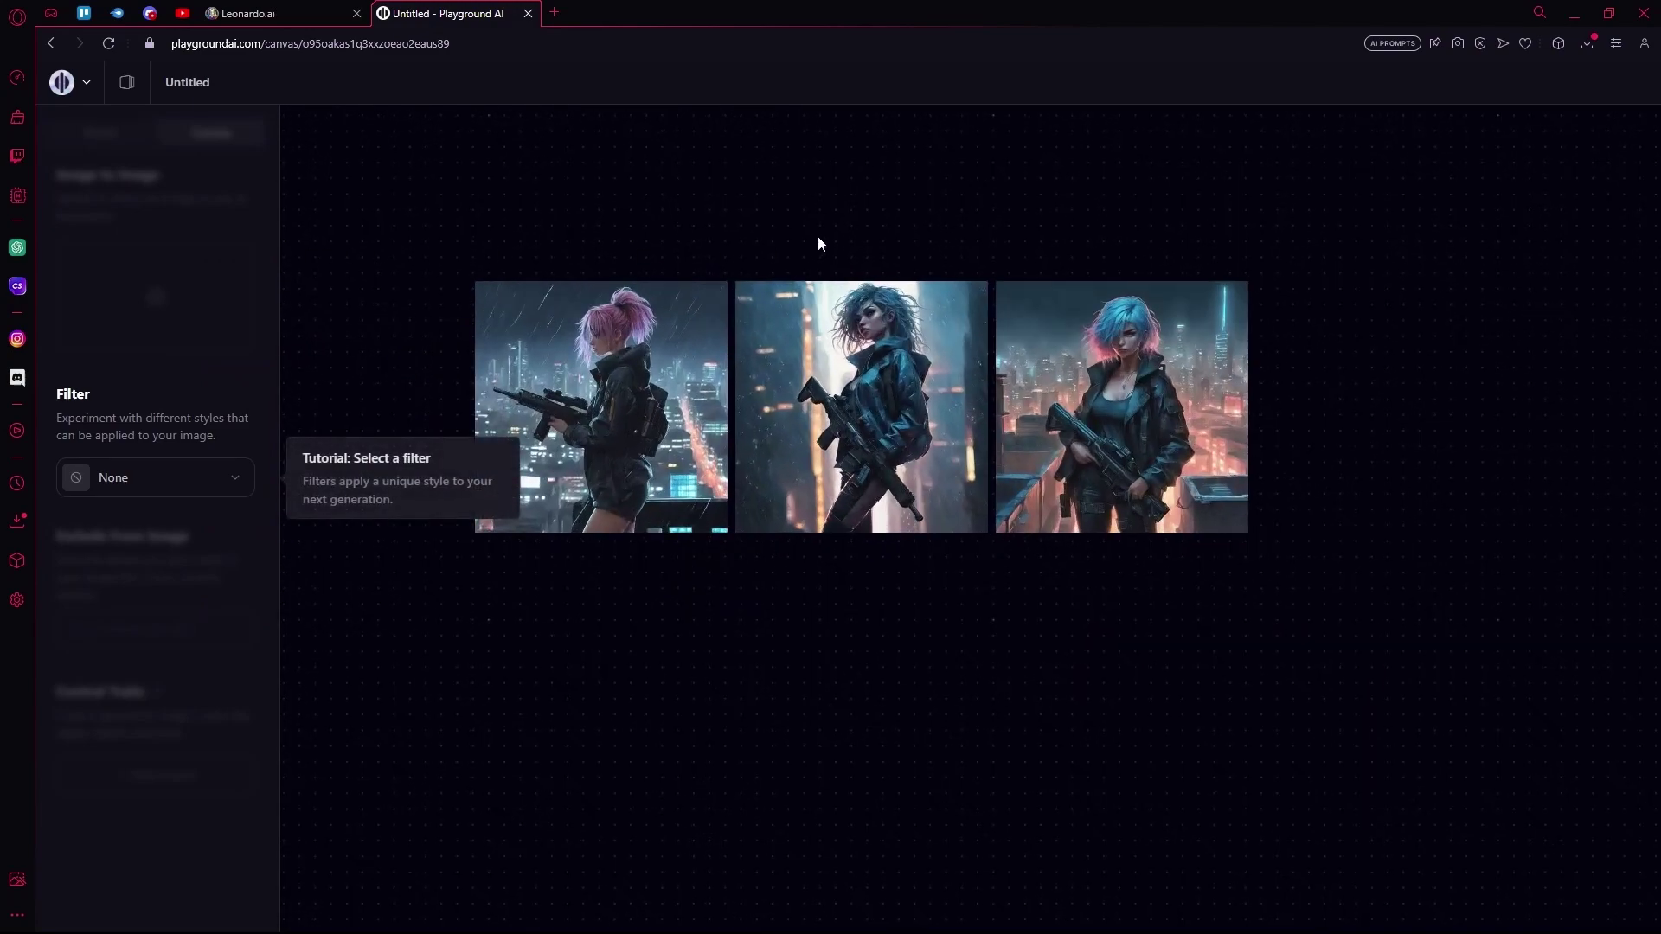
scroll(817, 243, up, 3)
scroll(593, 254, down, 5)
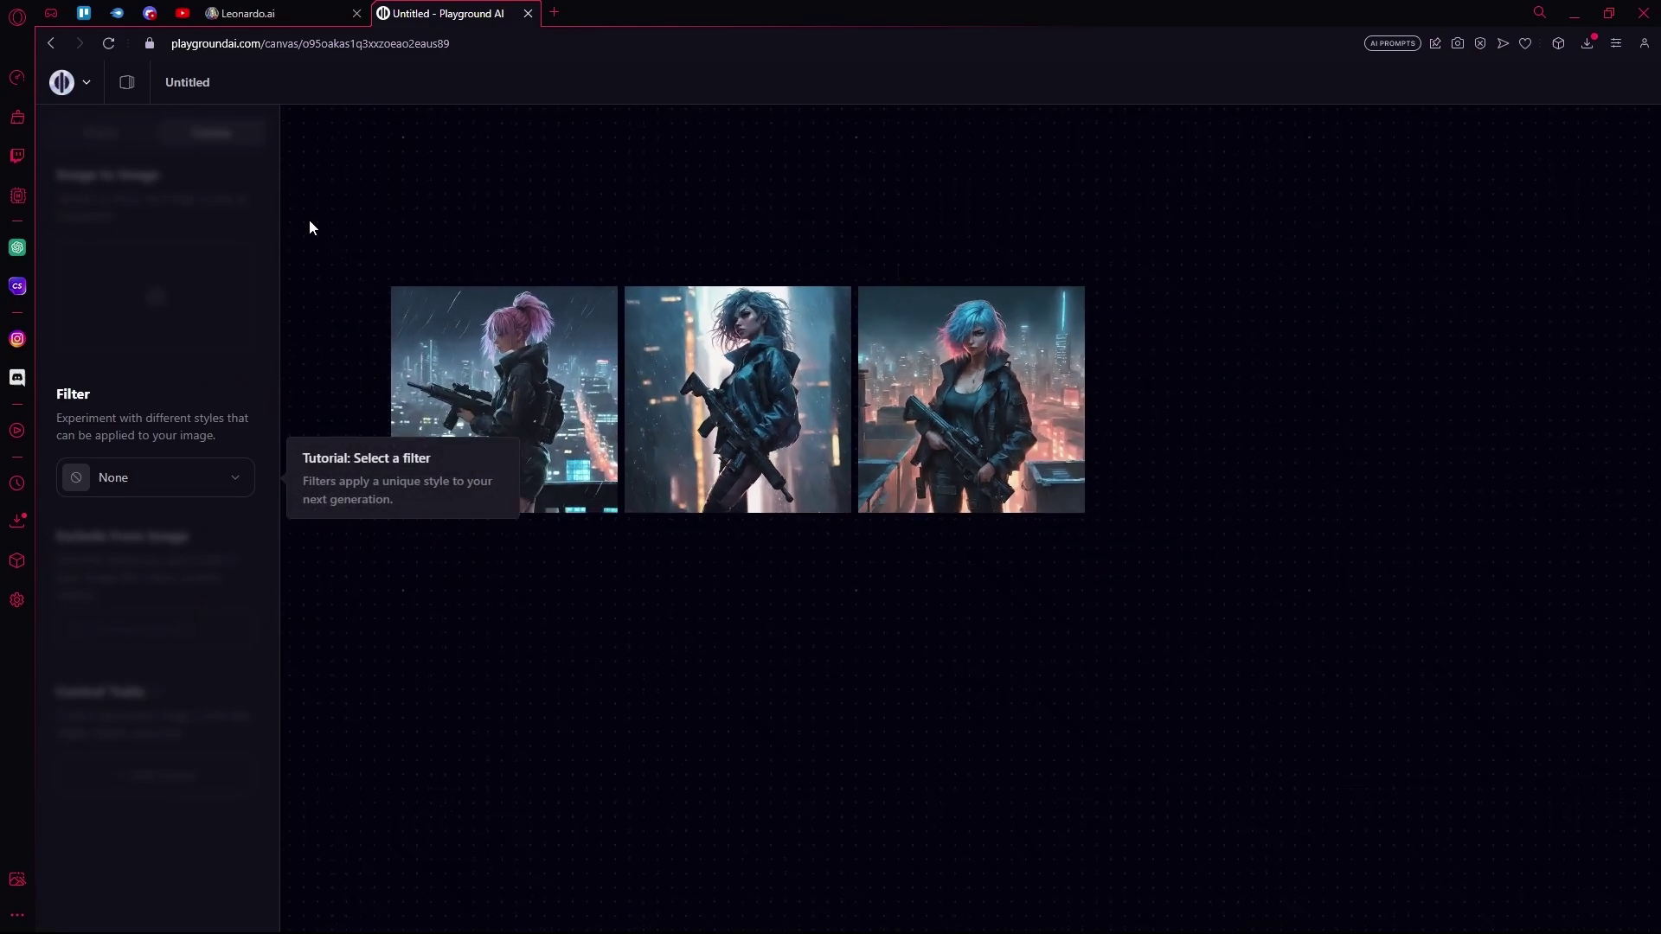
scroll(309, 223, up, 2)
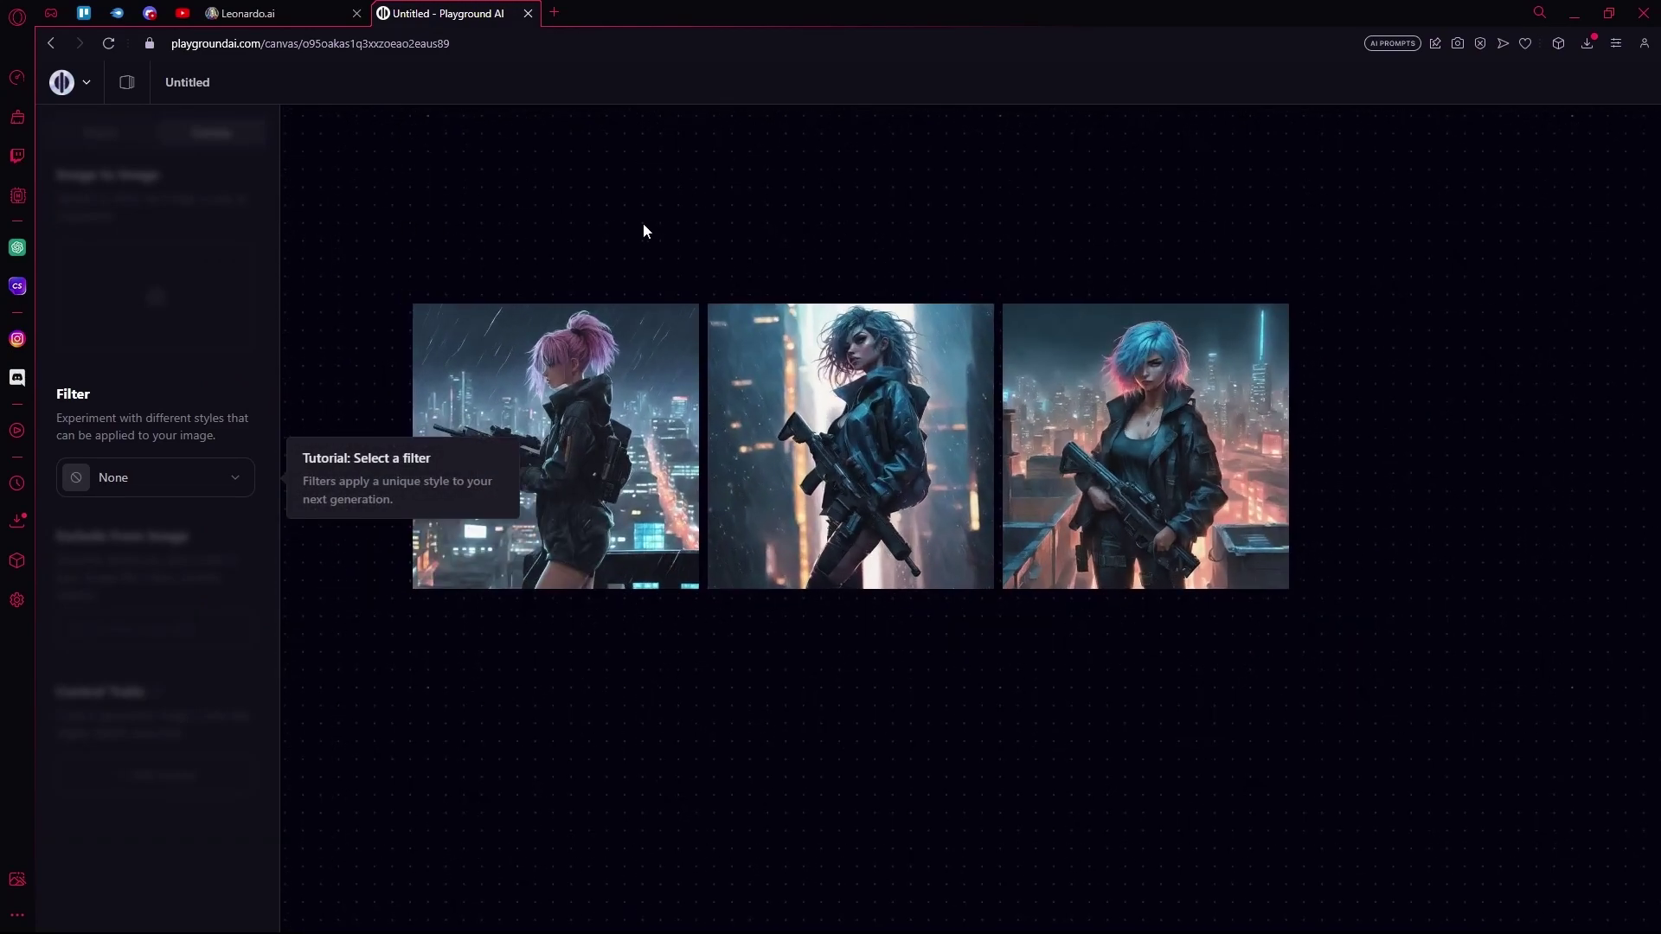
double_click(551, 418)
drag(416, 318, 278, 145)
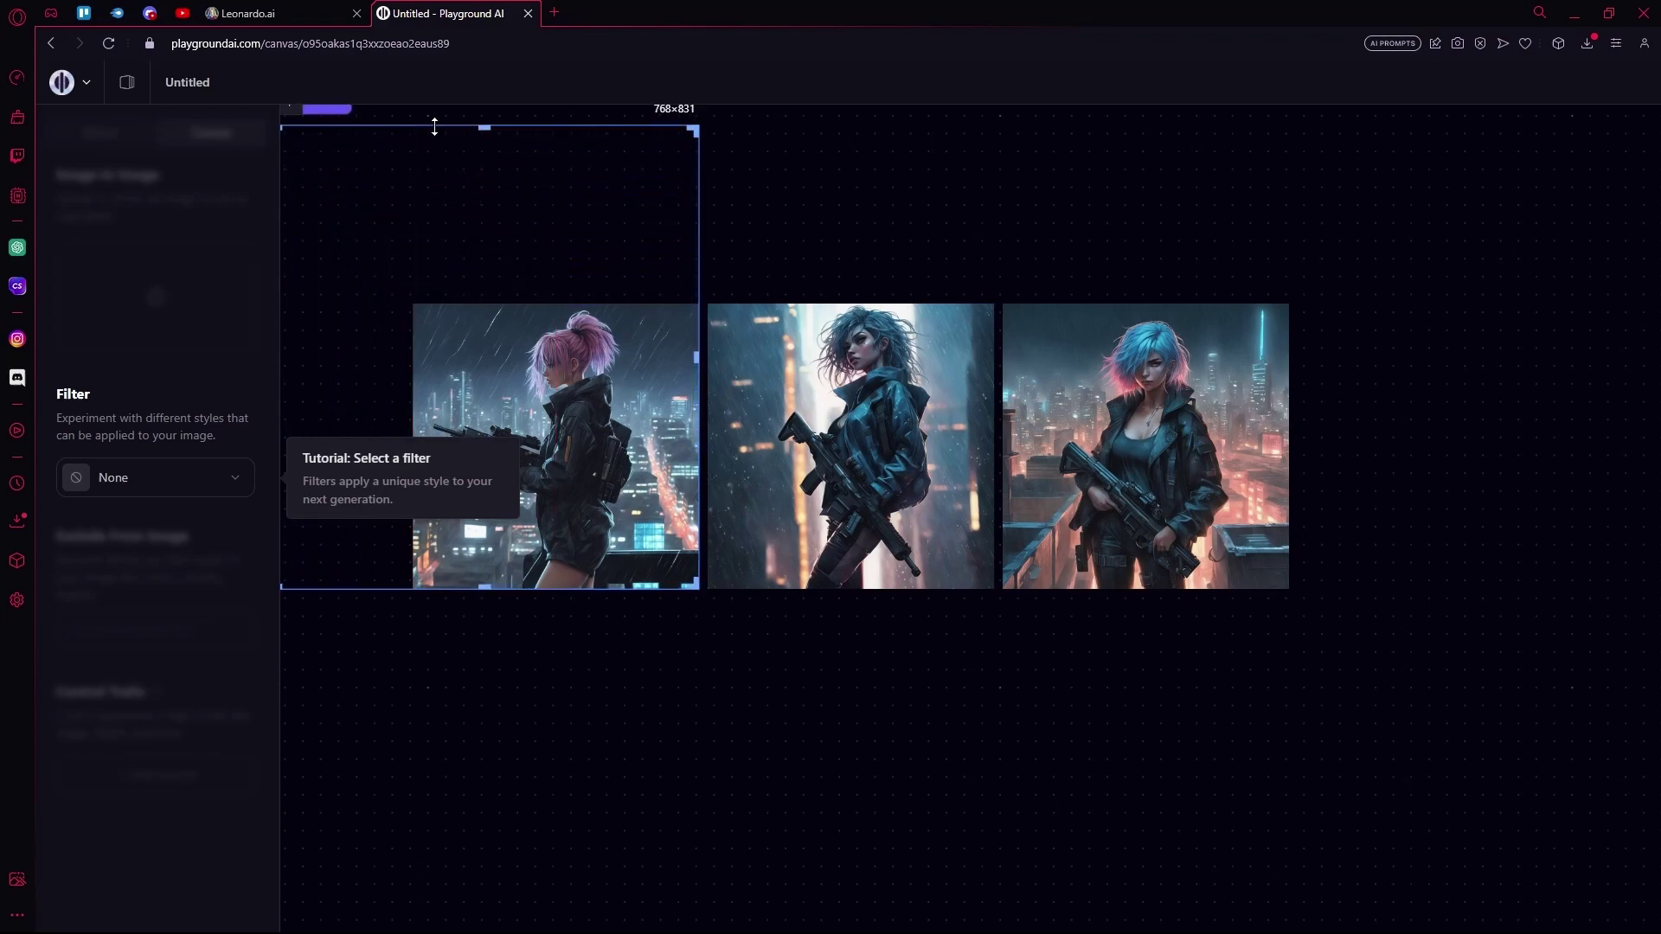
drag(434, 127, 538, 430)
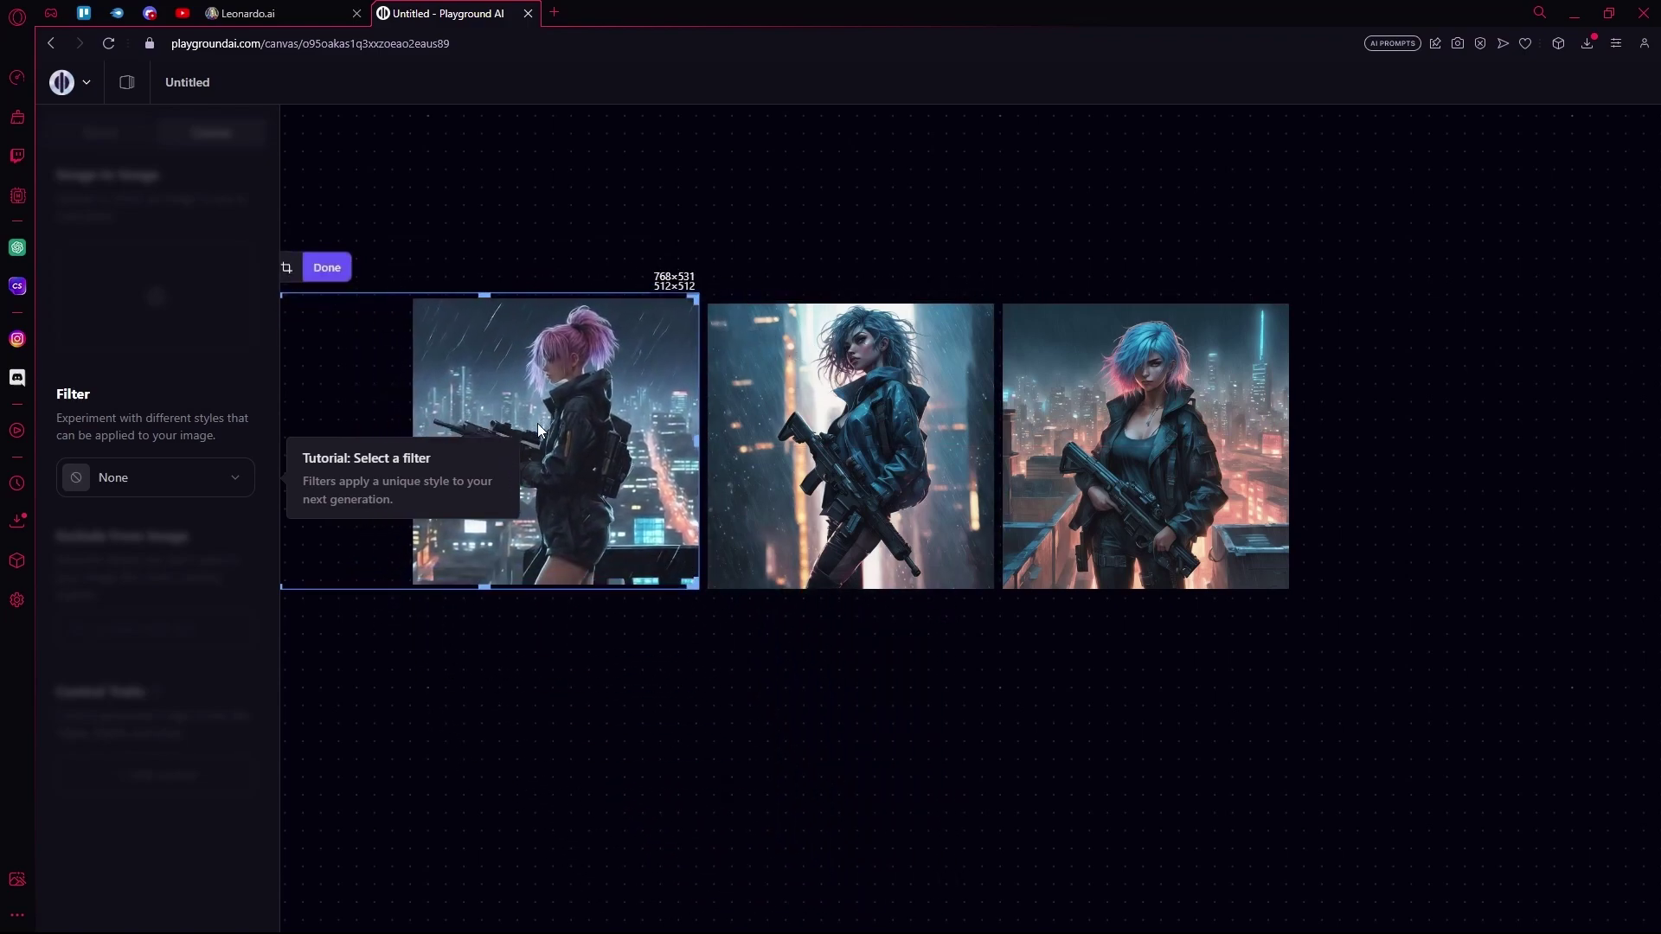
click(838, 335)
- Move the middle image so it partly overlaps the pink-haired girl's image, and download it
drag(915, 417, 884, 379)
scroll(884, 378, up, 1)
right_click(860, 465)
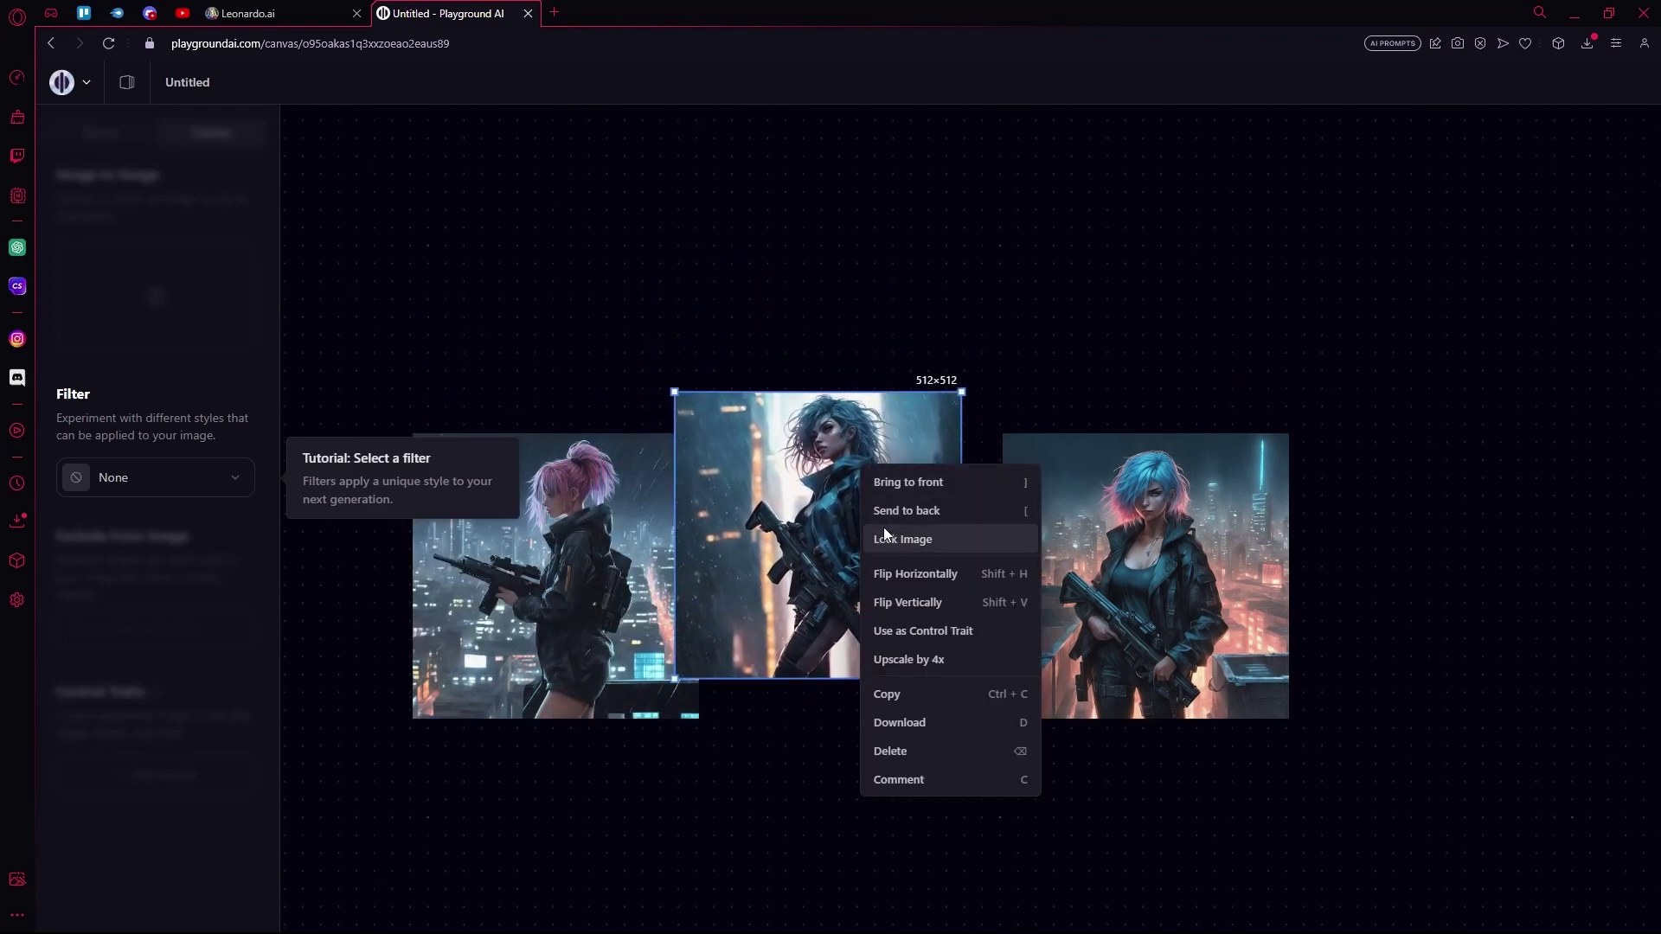
click(919, 714)
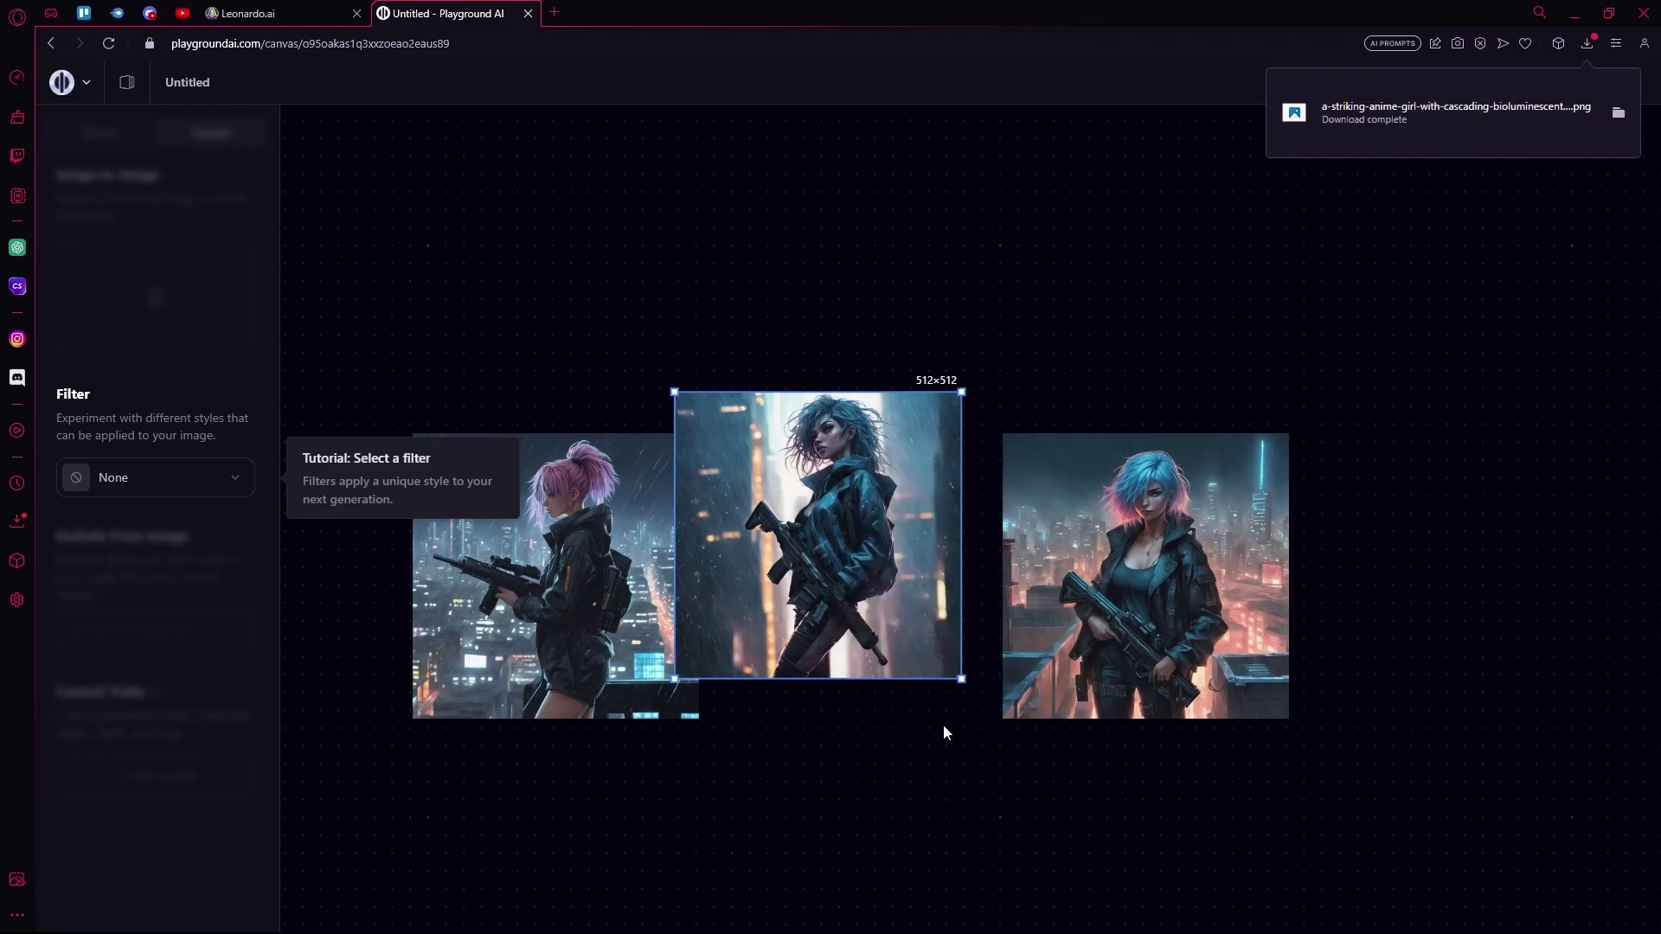
- Switch to Leonardo.Ai's AI Image Generation tool and replace the old chicken prompt with the copied anime girl prompt
click(310, 12)
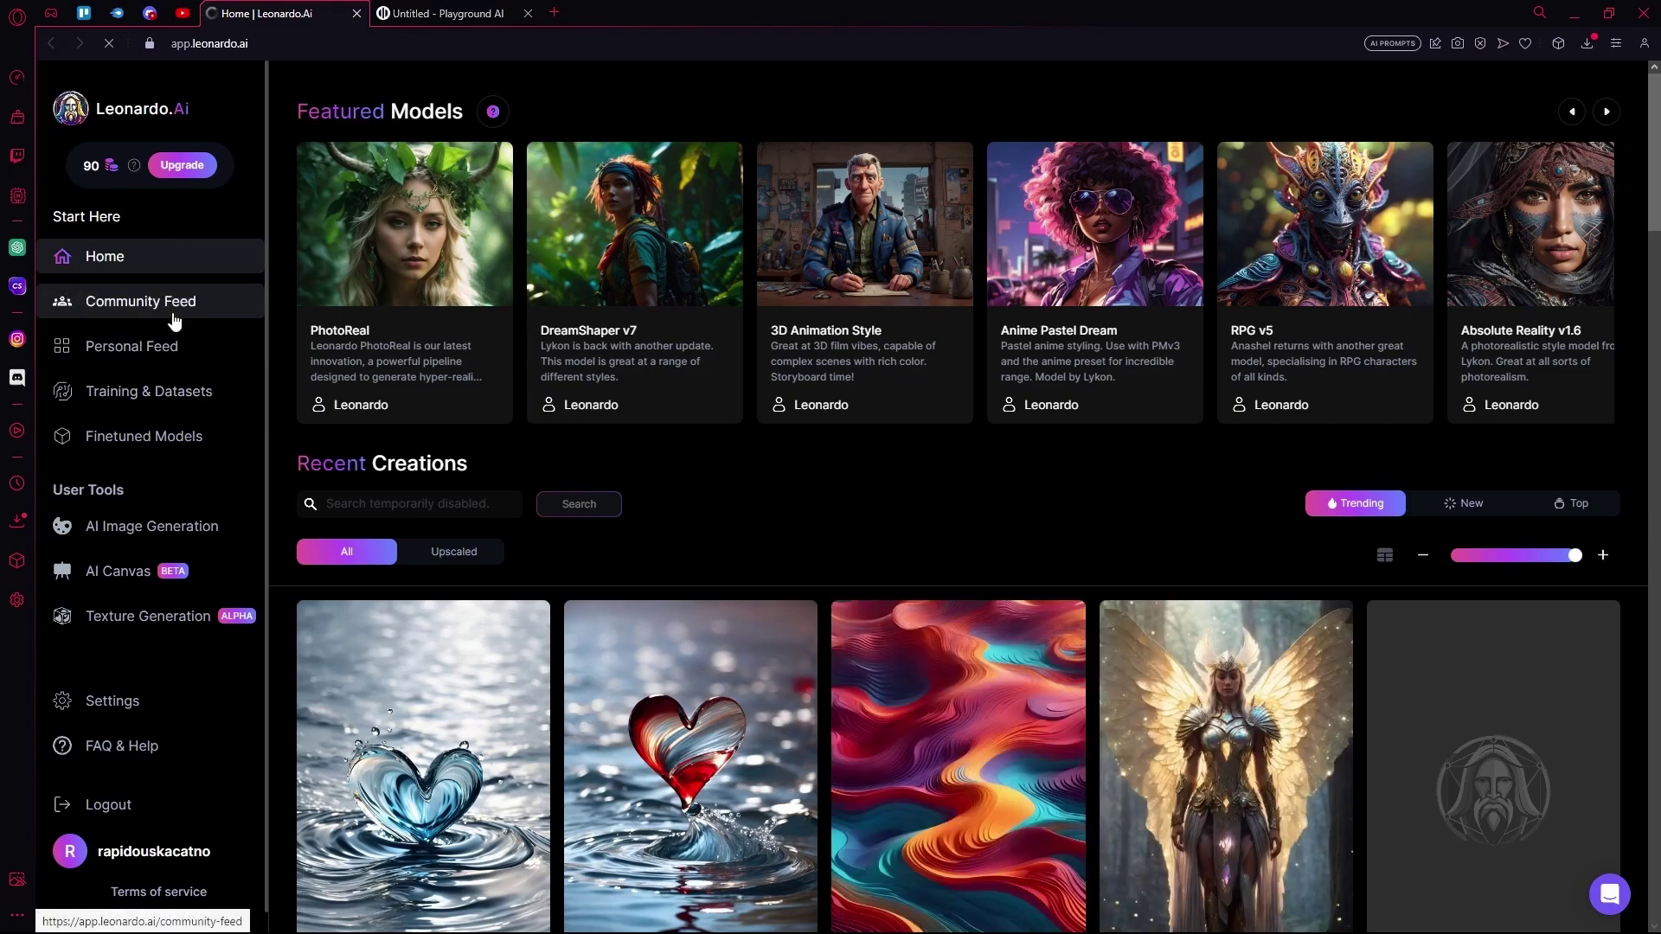
click(178, 528)
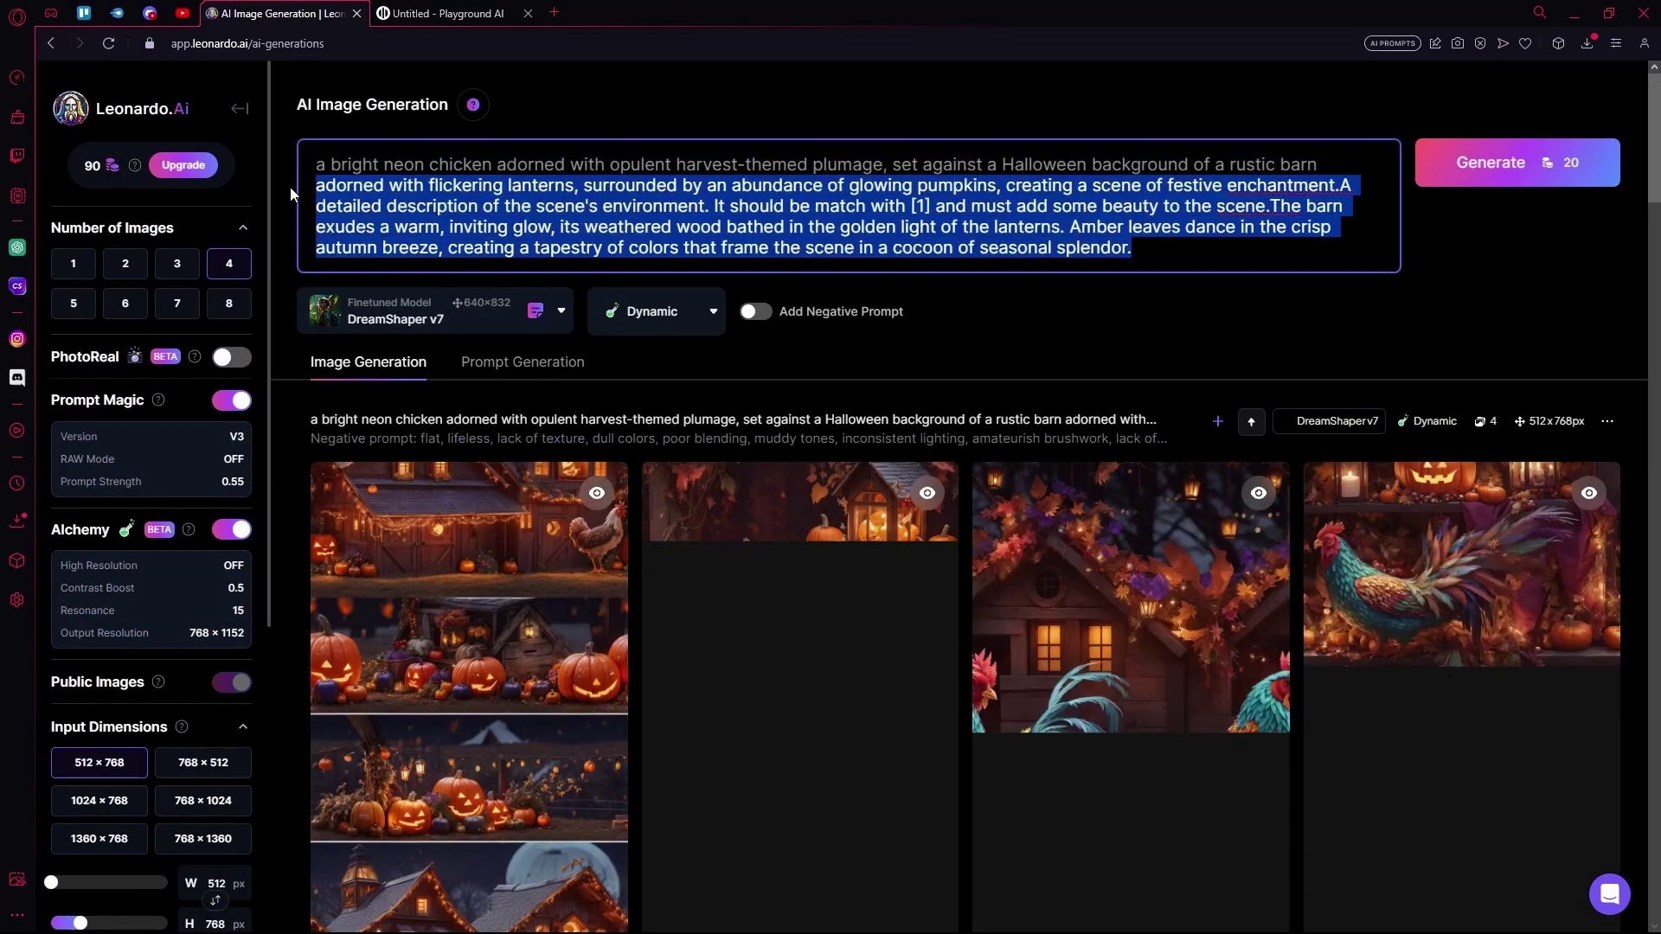
drag(1241, 271, 298, 182)
key(BackSpace)
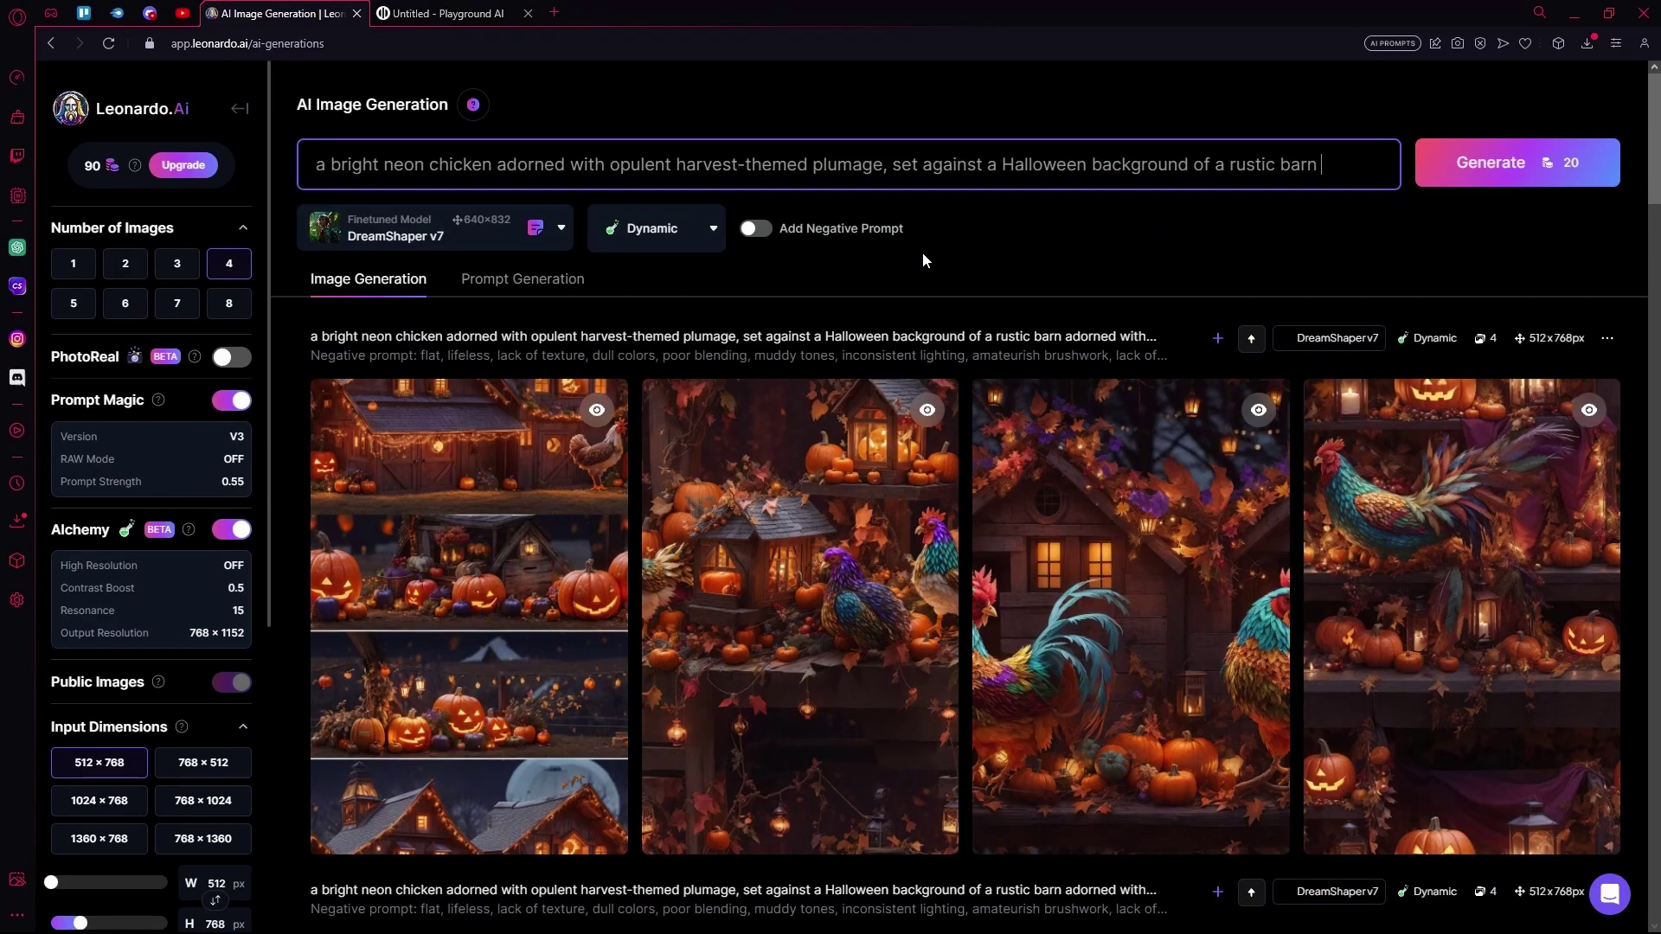
key(ctrl+BackSpace)
key(ctrl+BackSpace)
key(ctrl+BackSpace)
key(ctrl+BackSpace)
key(ctrl+BackSpace)
key(ctrl+BackSpace)
key(ctrl+BackSpace)
key(ctrl+BackSpace)
key(ctrl+BackSpace)
key(ctrl+BackSpace)
key(ctrl+BackSpace)
key(ctrl+BackSpace)
key(ctrl+BackSpace)
text(A striking anime girl with cascading, bioluminescent hair stands on a rain-slicked rooftop, overlooking a sprawling cyberpunk metropolis. She holds a sleek, futuristic rifle with confidence. This scene is captured in a photography style with a 35mm lens, channeling the gritty realism of Robert Mapplethorpe's urban portraits. The color temperature is dominated by deep, inky blues and iridescent greens, evoking a sense of otherworldly beauty within the dystopian setting. Her expression is fierce, a blend of determination and a touch of melancholy. The lighting is a play of natural moonlight and the city's neon glow, creating dramatic contrasts across her form. The atmosphere is charged with a surreal, almost dreamlike quality)
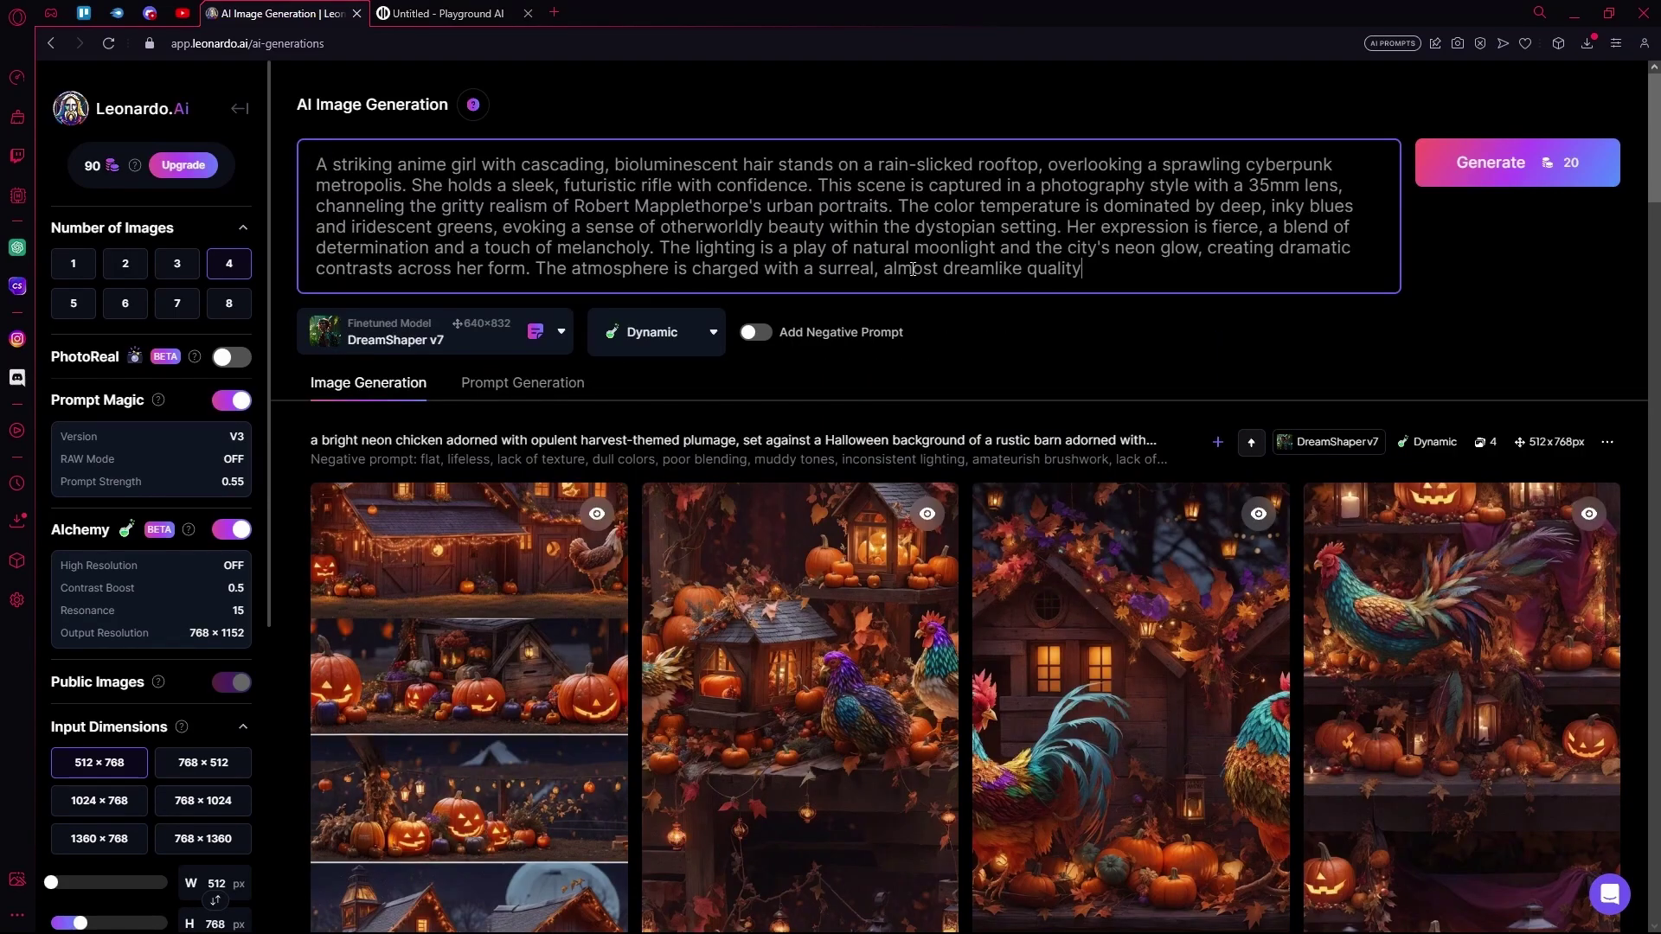
click(518, 343)
scroll(374, 521, down, 1)
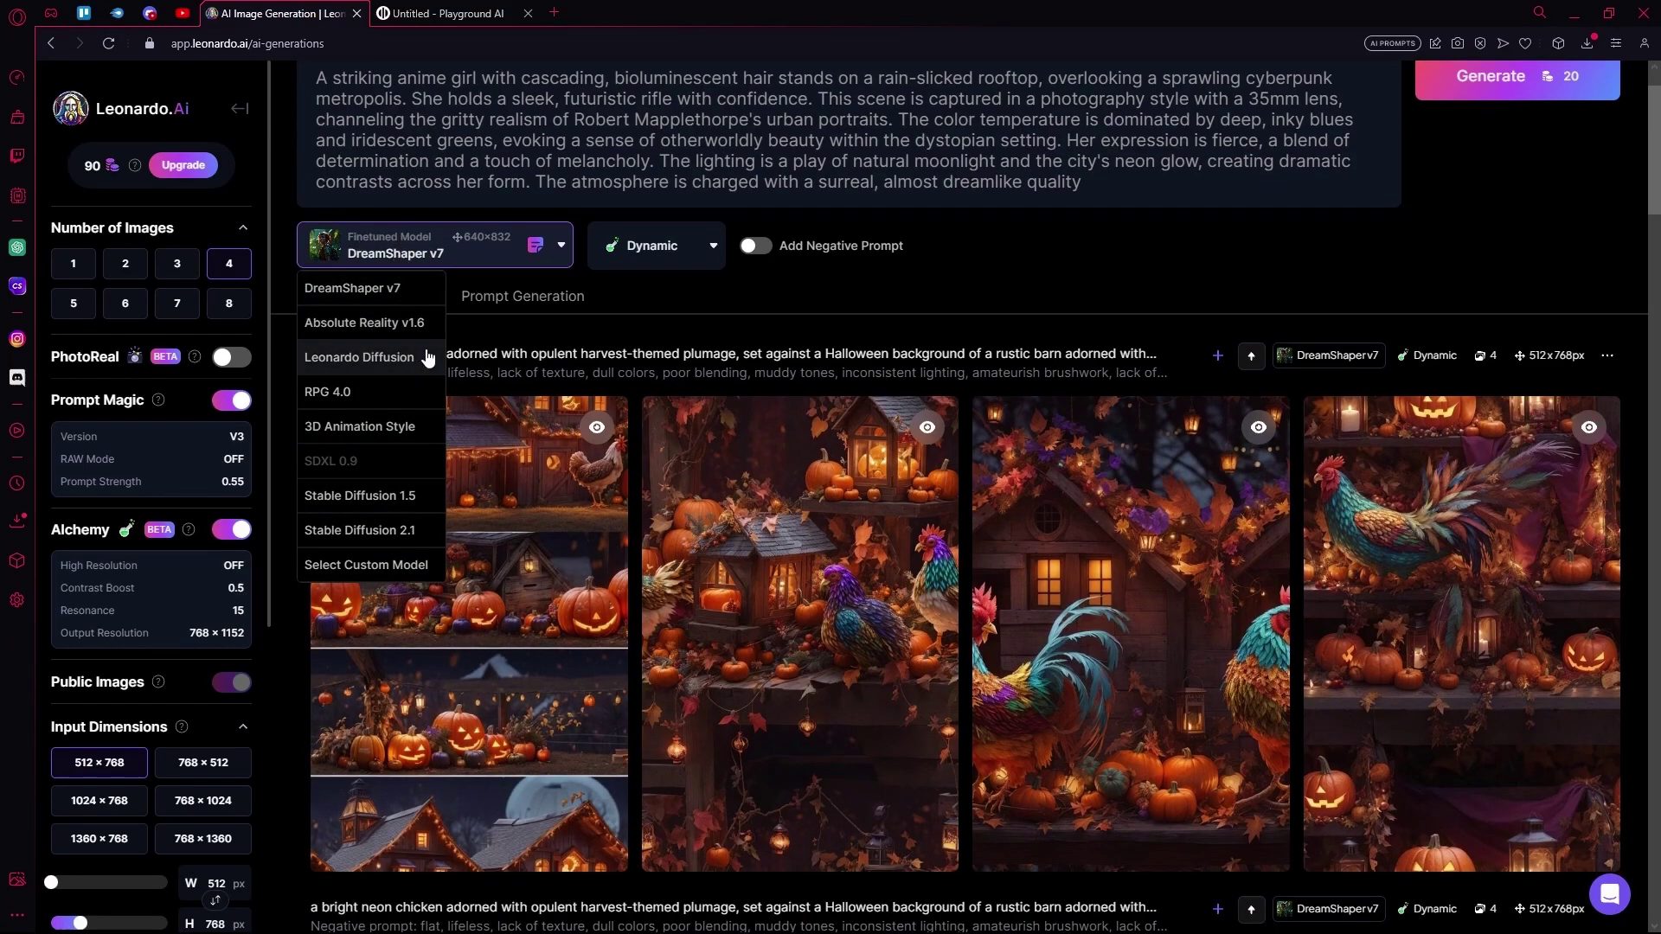
click(761, 283)
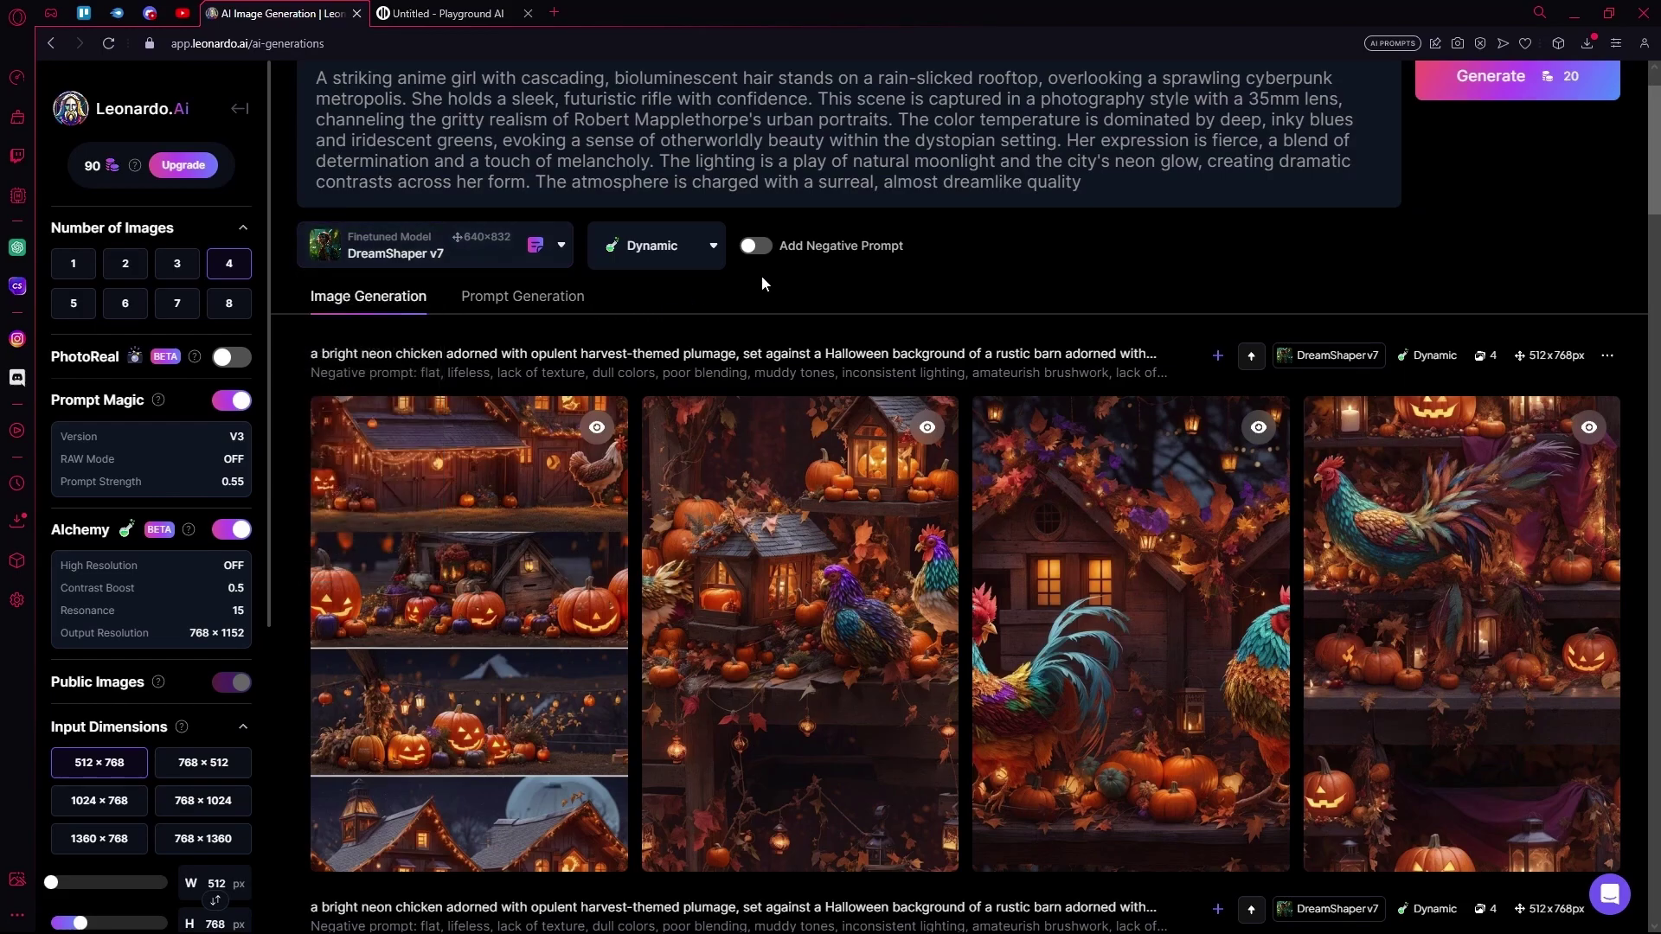
- Set the number of images to 3 and generate them from the anime girl prompt
scroll(631, 796, up, 2)
scroll(645, 771, down, 8)
scroll(671, 772, up, 3)
scroll(670, 770, up, 5)
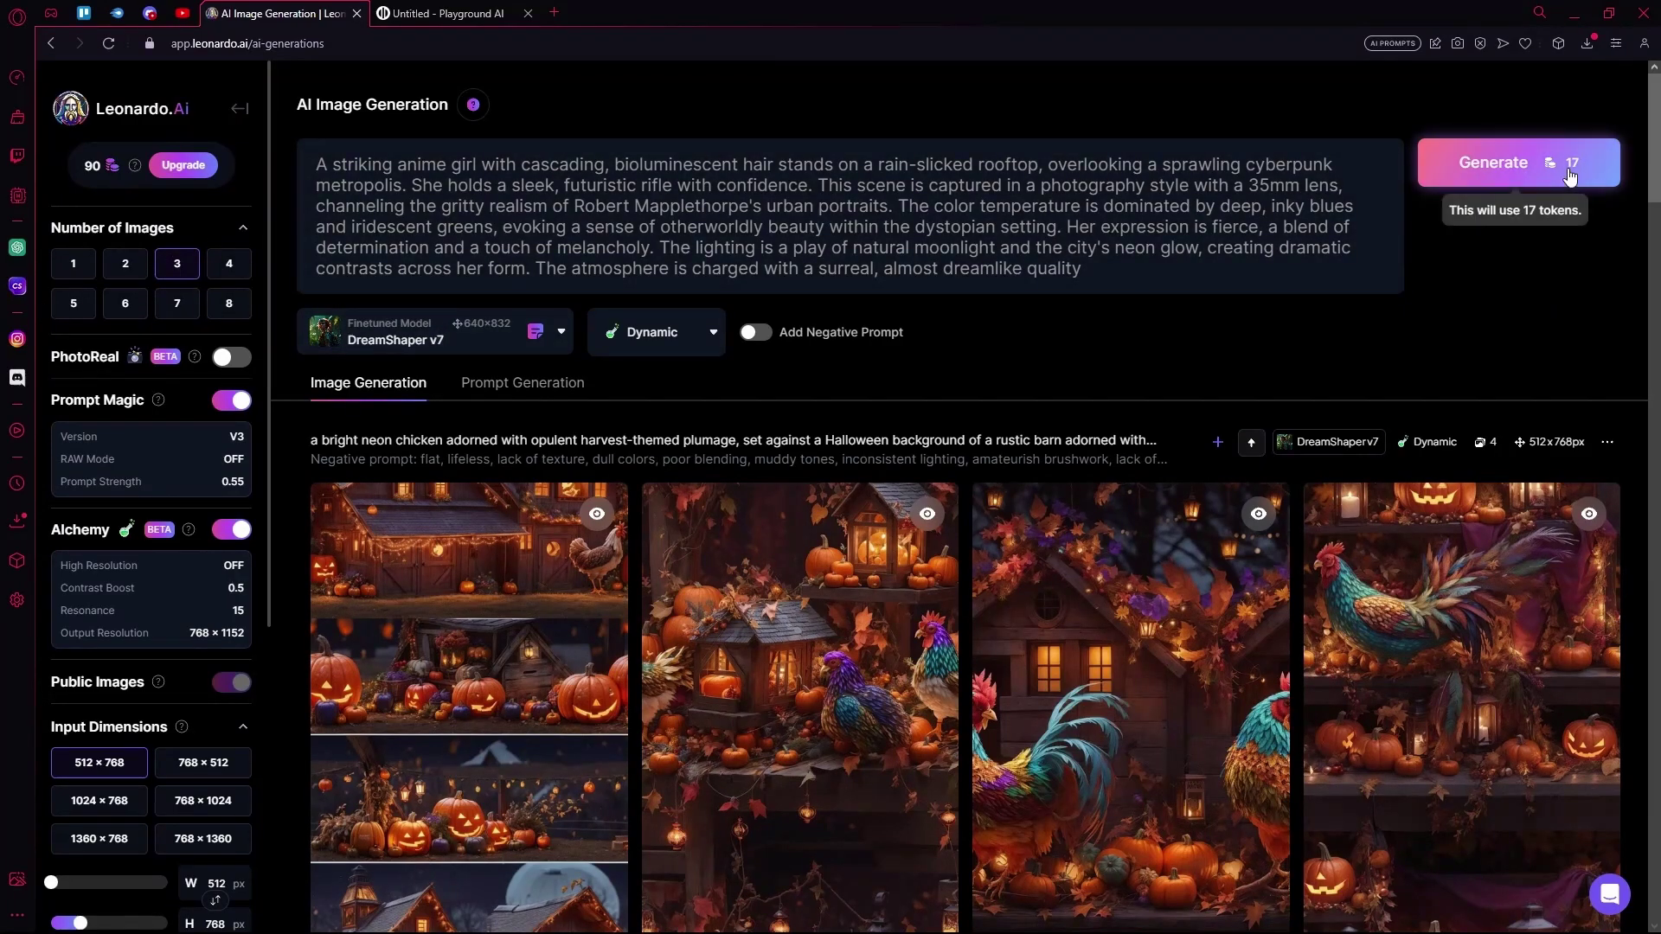
click(1575, 162)
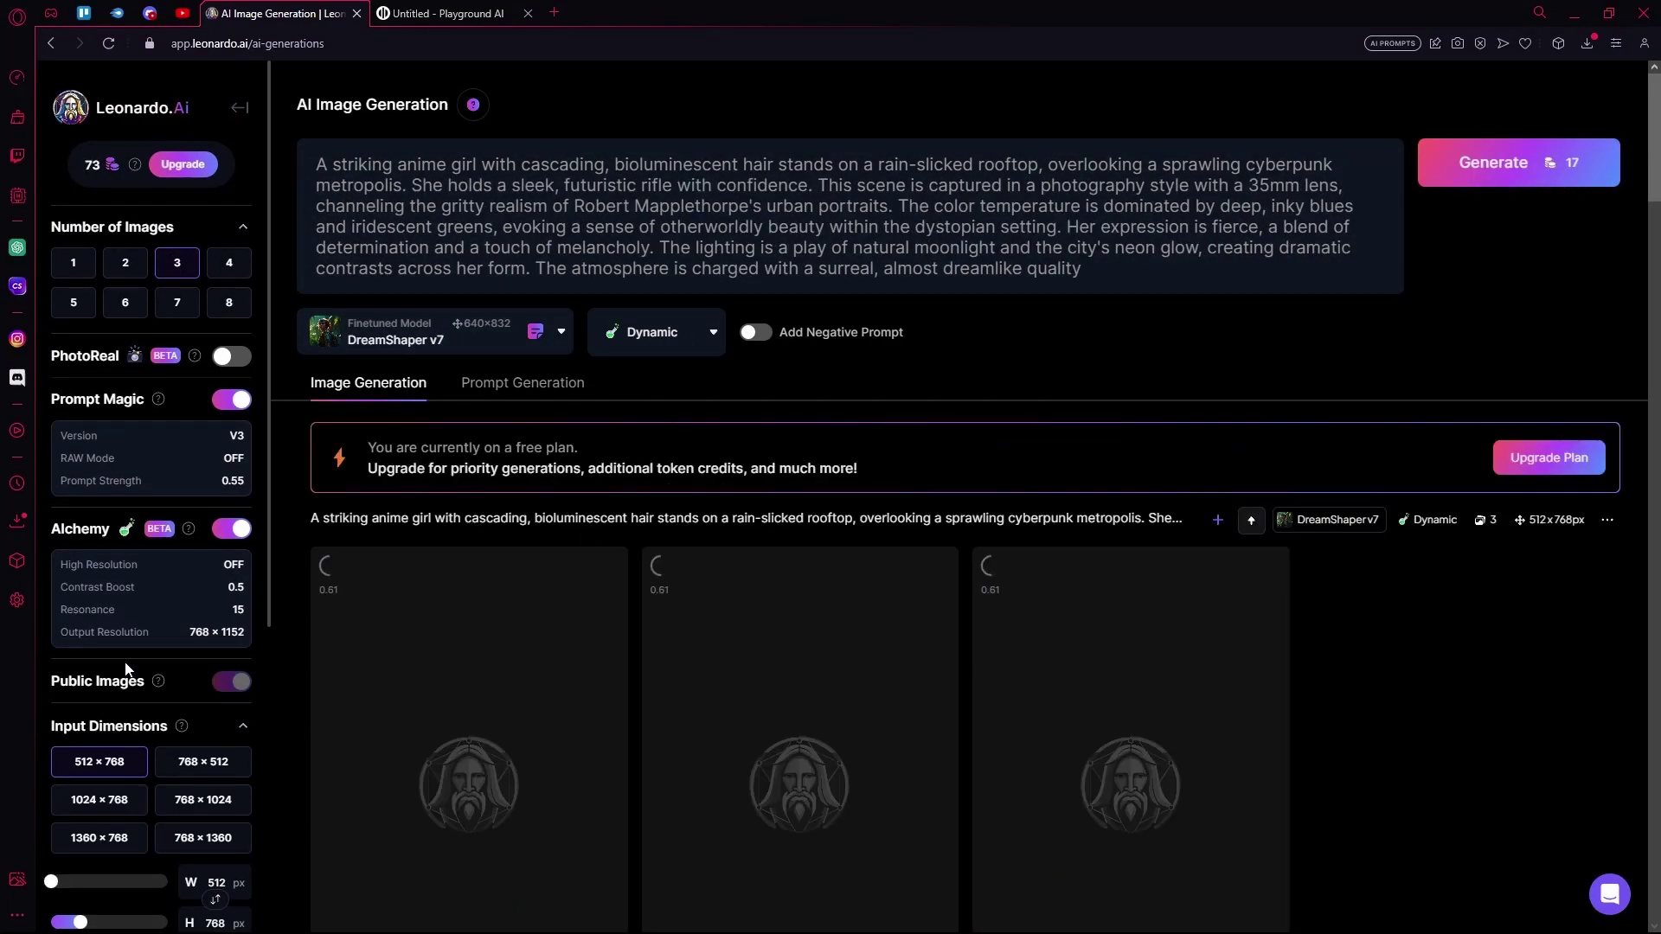
- Set the input dimensions to 512 × 512 px with a 1:1 aspect ratio
scroll(123, 668, down, 5)
scroll(210, 813, up, 2)
scroll(209, 813, up, 1)
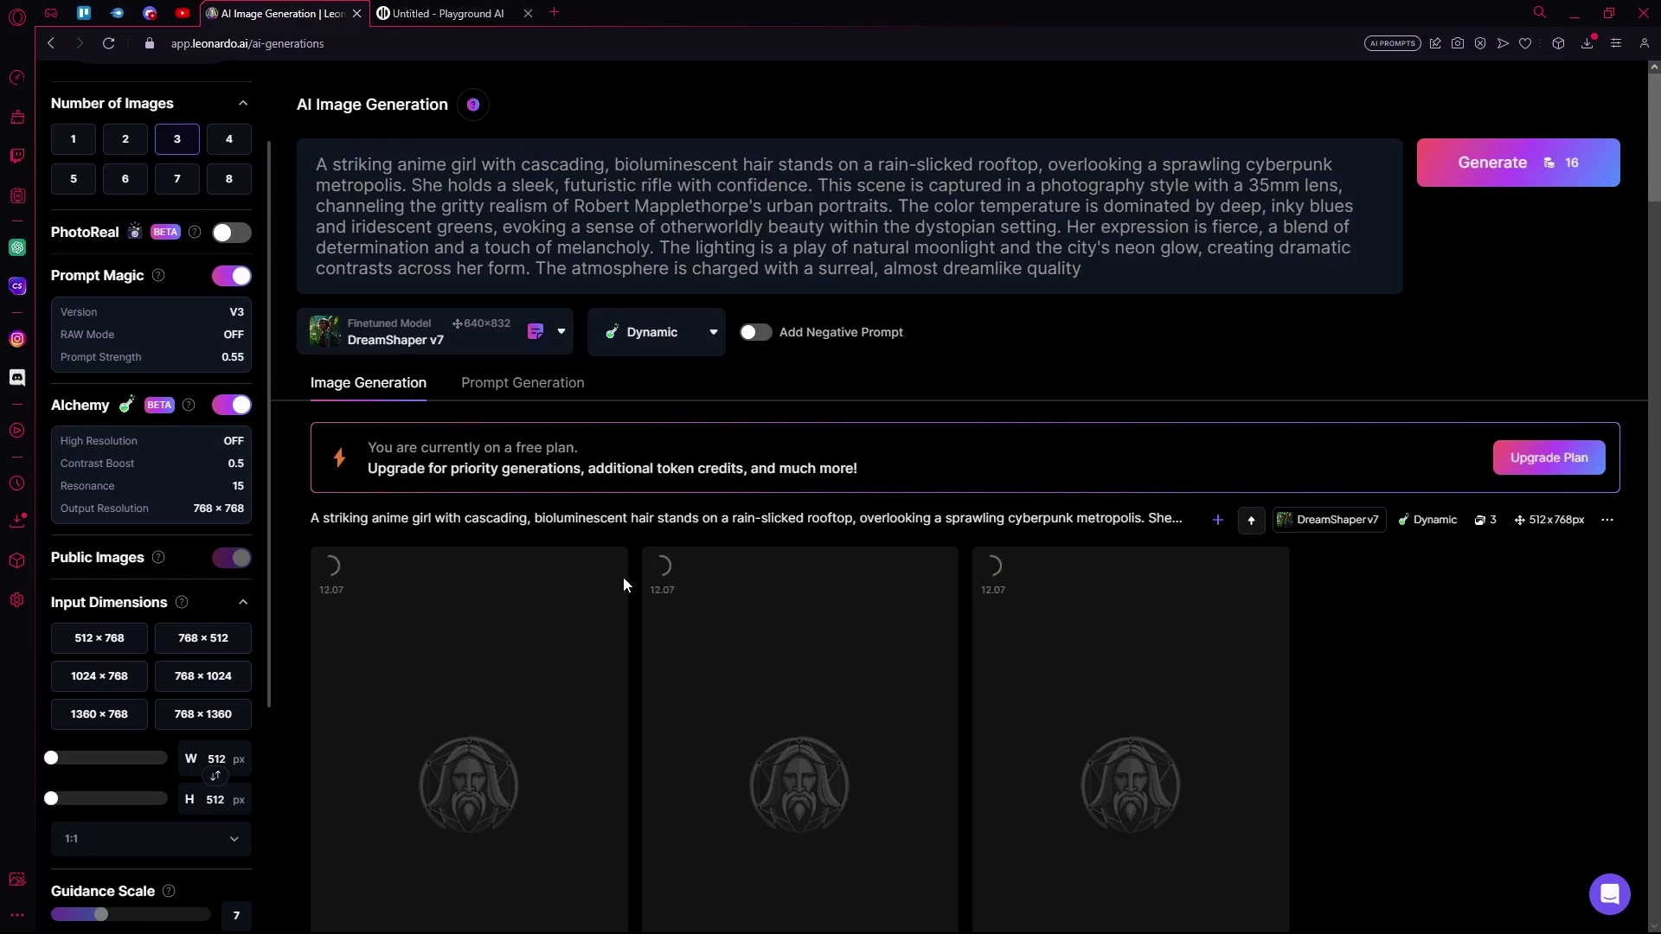
- Switch to Playground AI and move the middle image up above the other two images
click(450, 13)
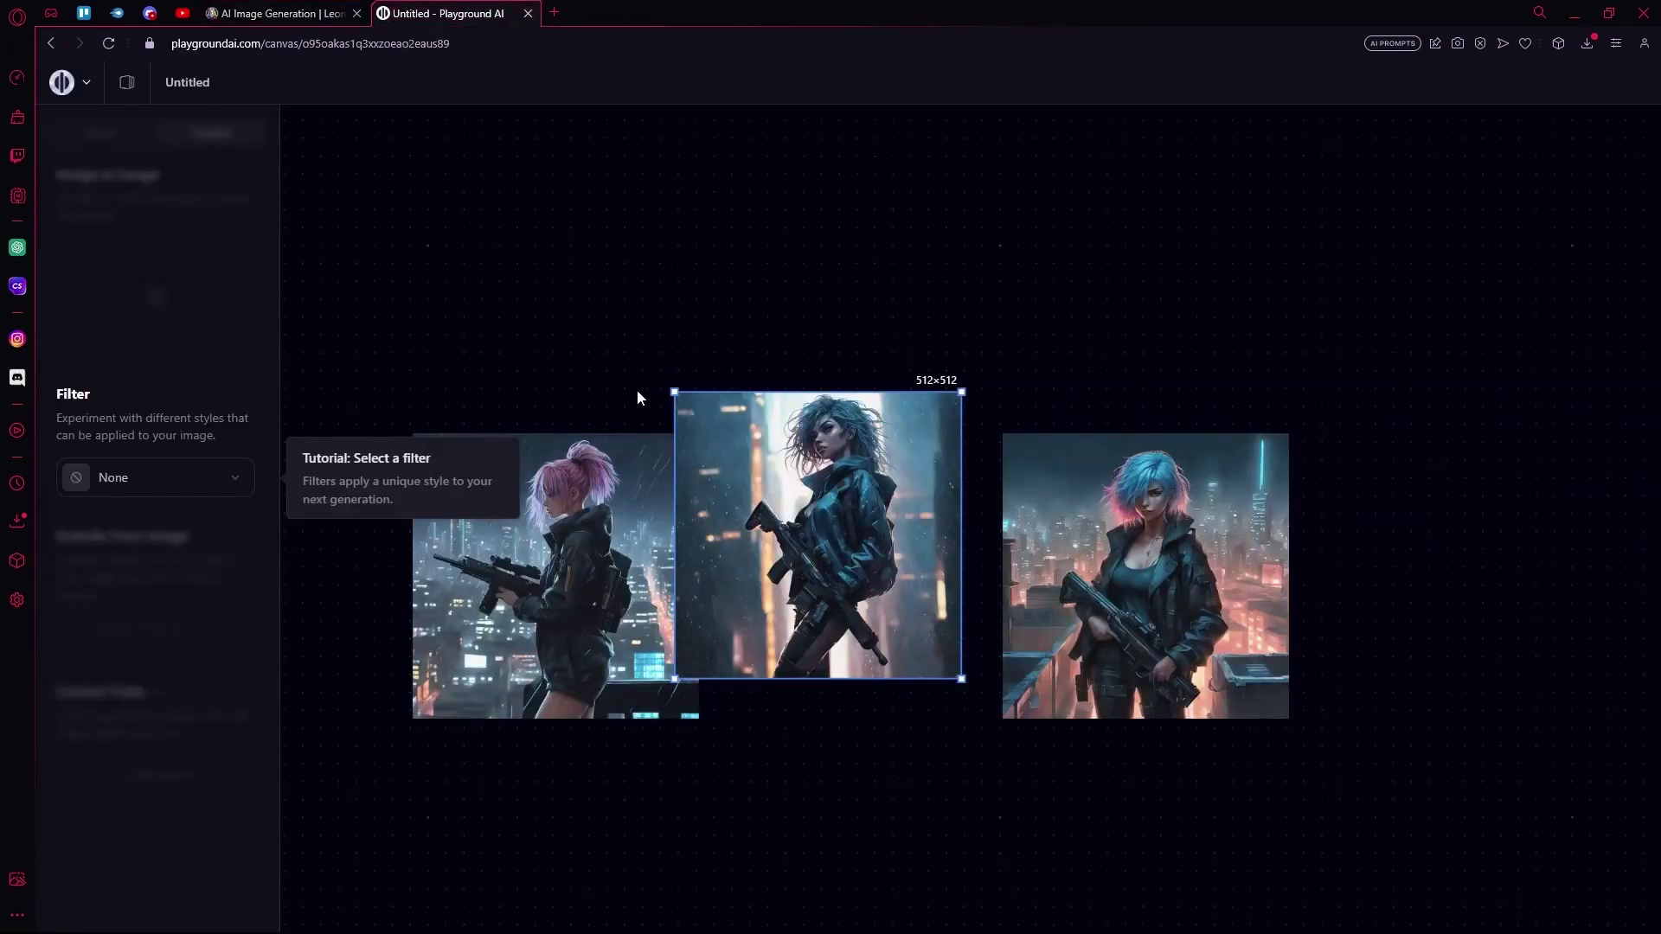
drag(840, 470, 832, 257)
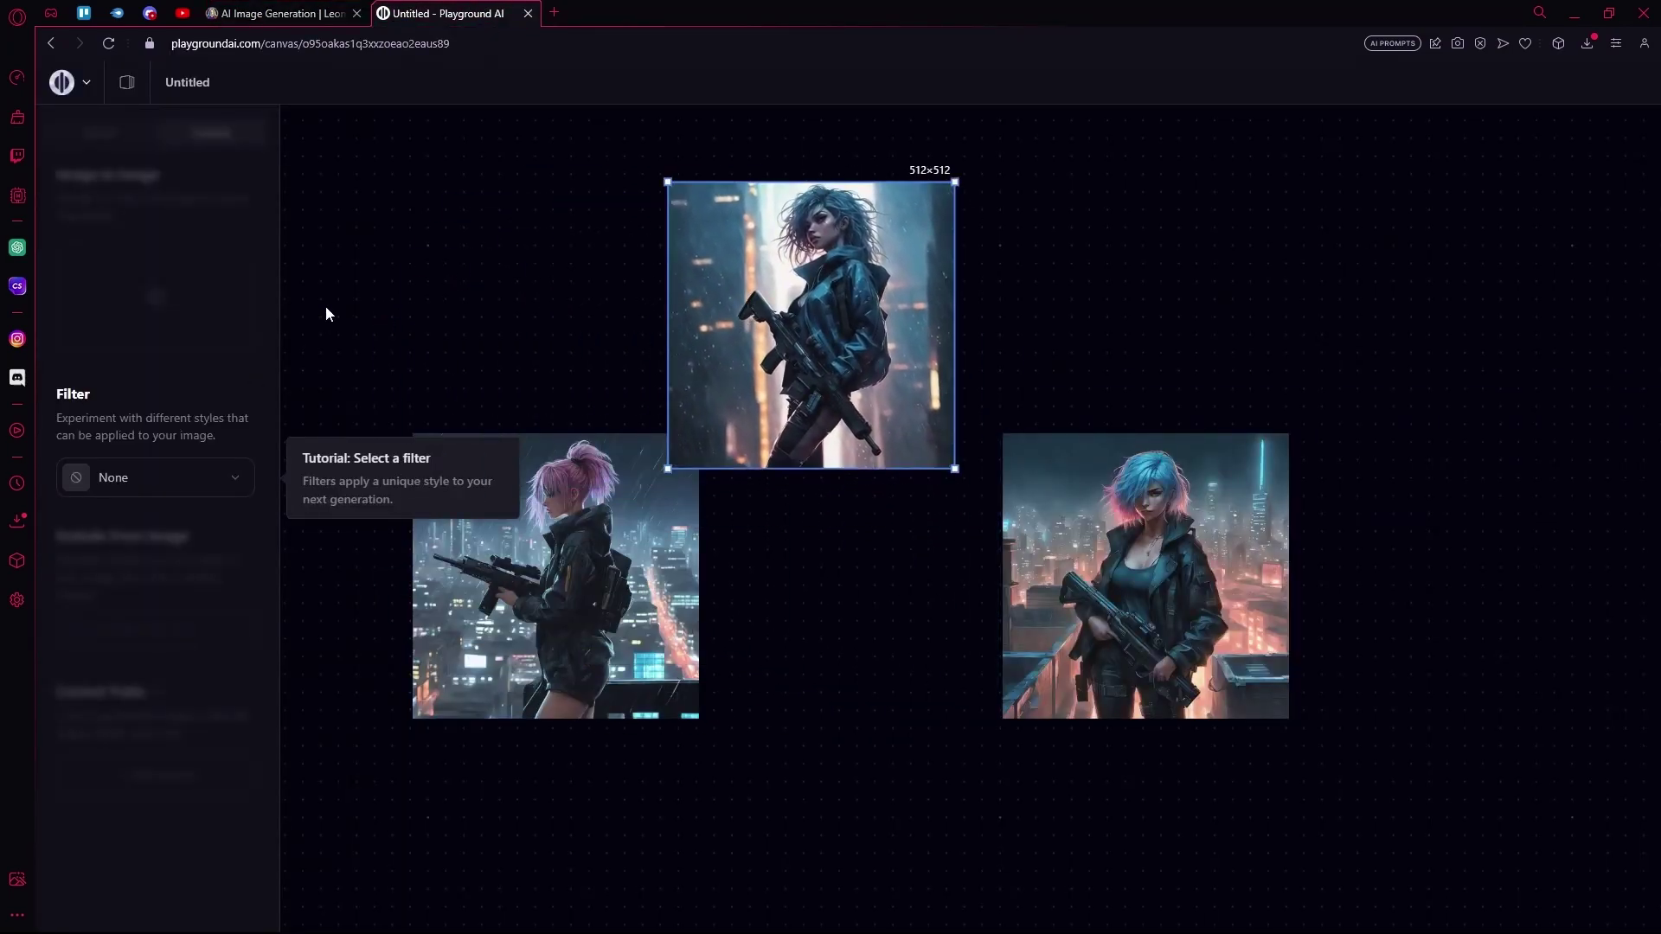
- Switch to Leonardo.Ai and look over the images generated from the anime girl prompt
click(244, 7)
click(1567, 163)
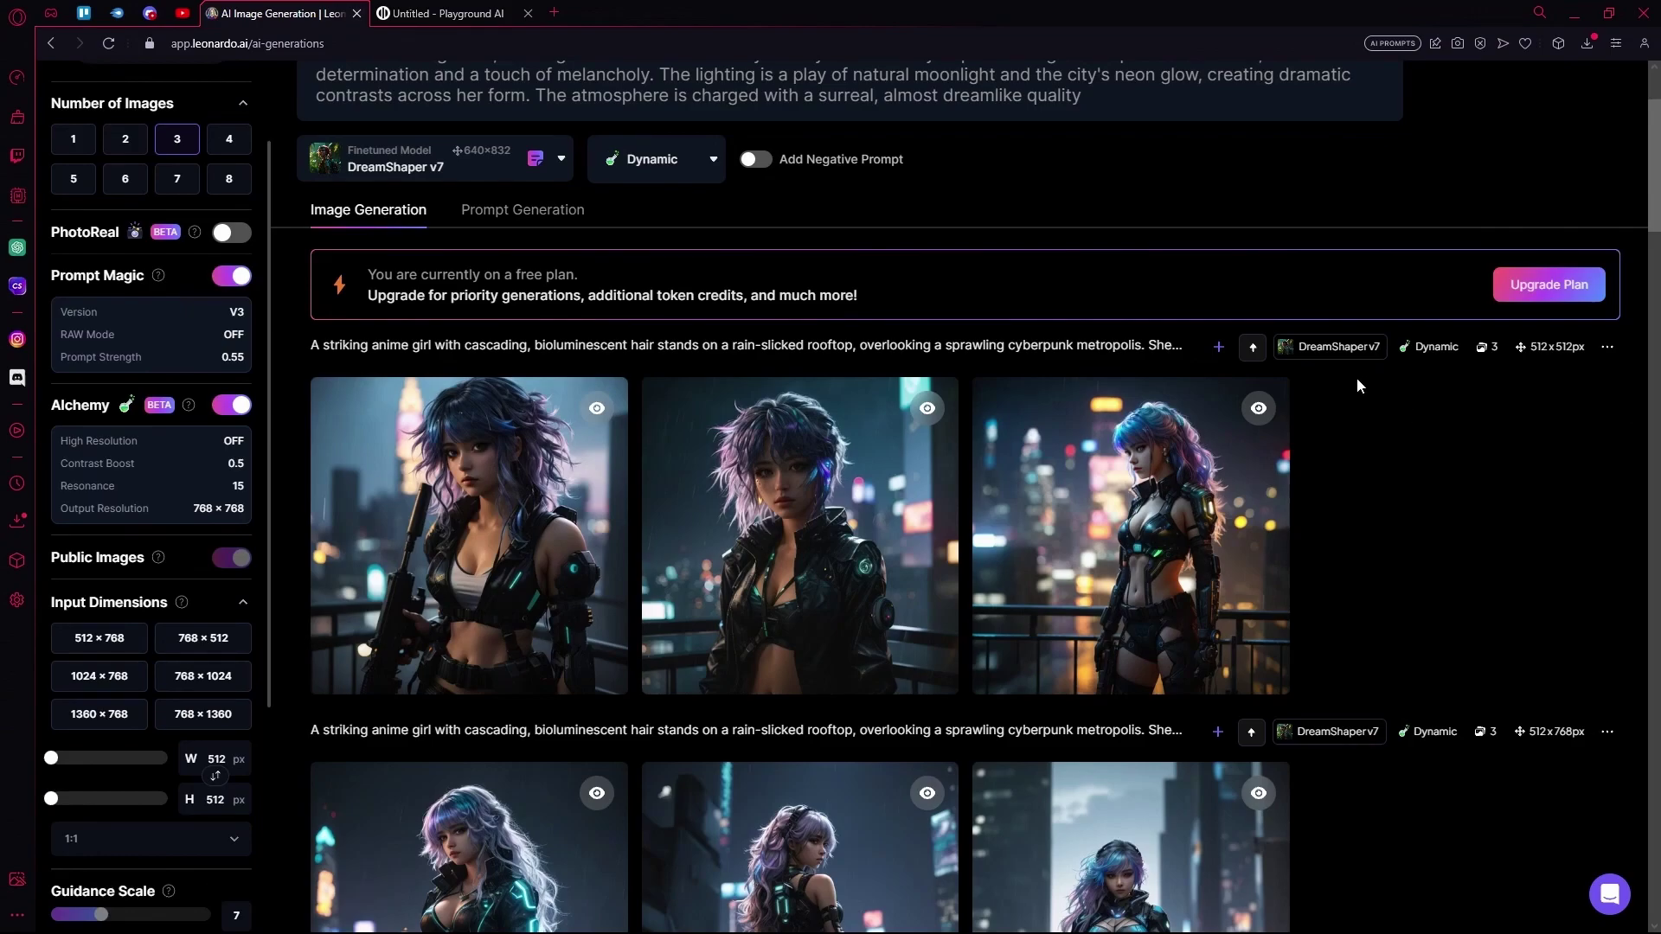
scroll(1356, 377, down, 2)
scroll(1545, 649, down, 2)
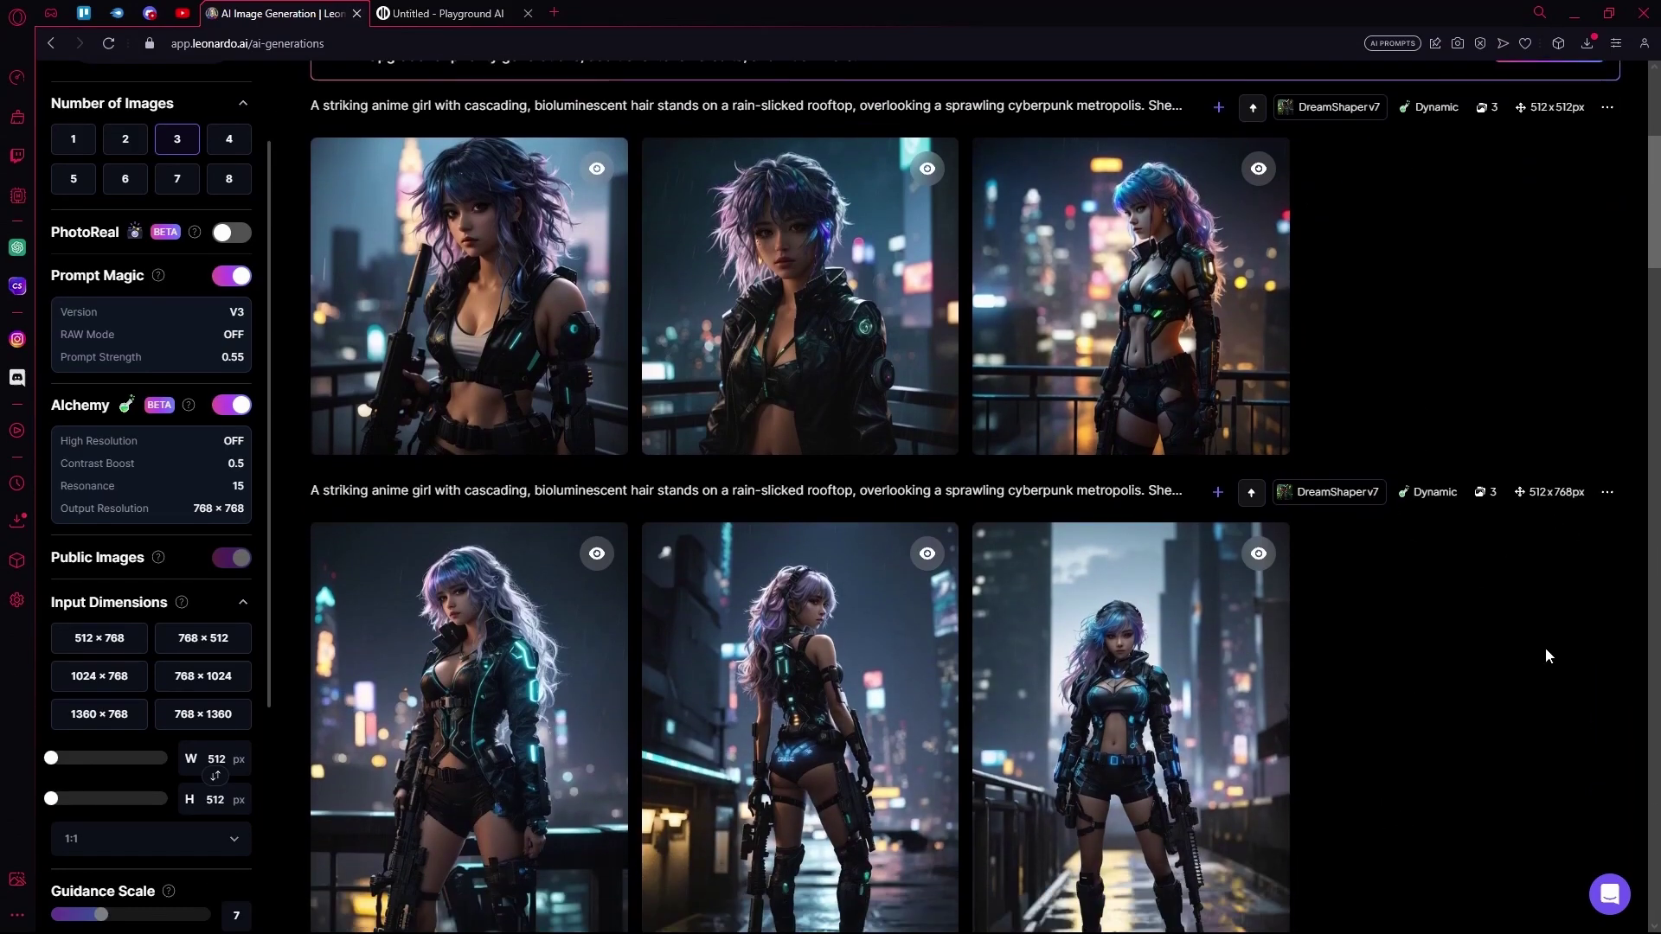
scroll(1336, 677, up, 5)
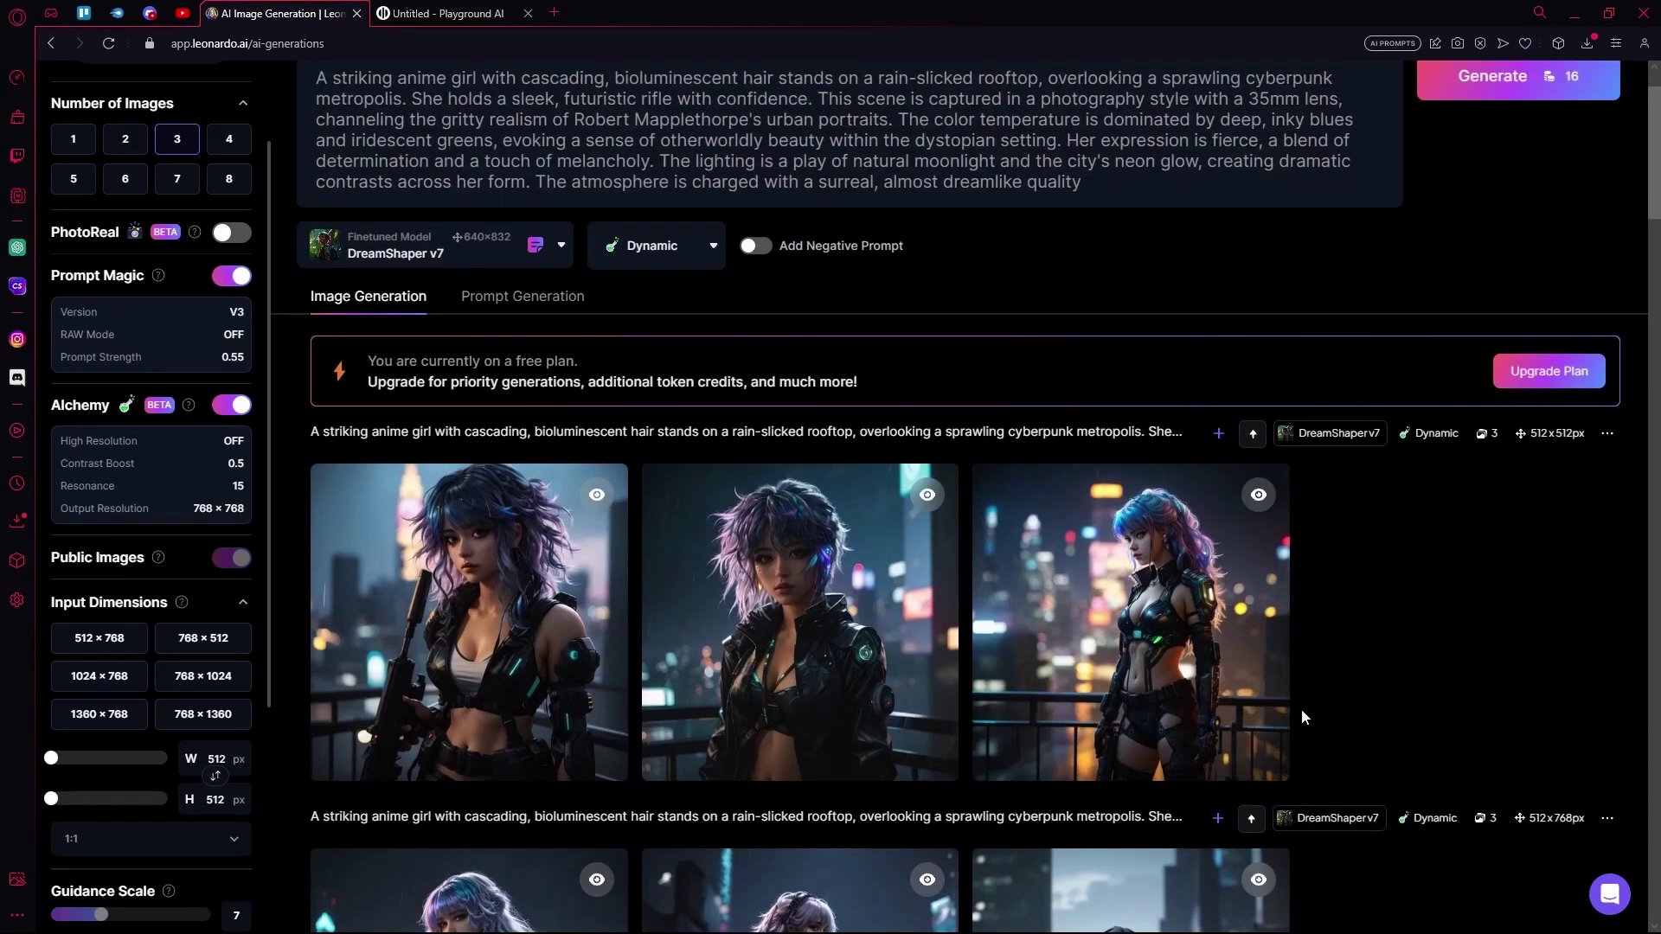
scroll(1319, 685, up, 1)
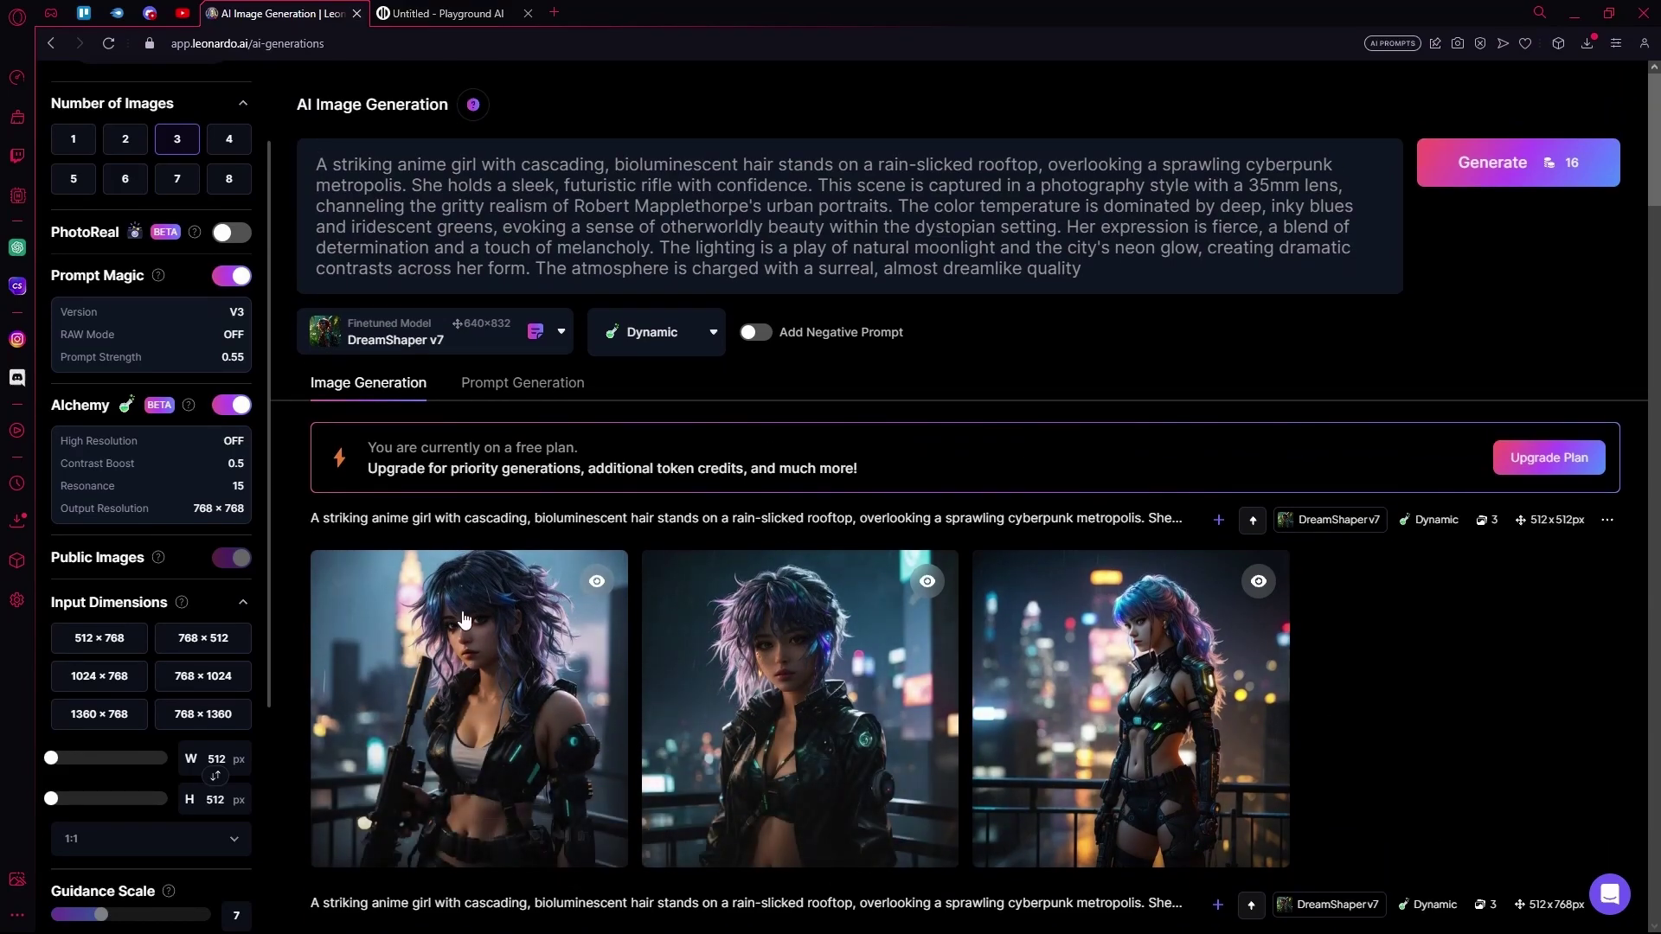
scroll(221, 450, down, 4)
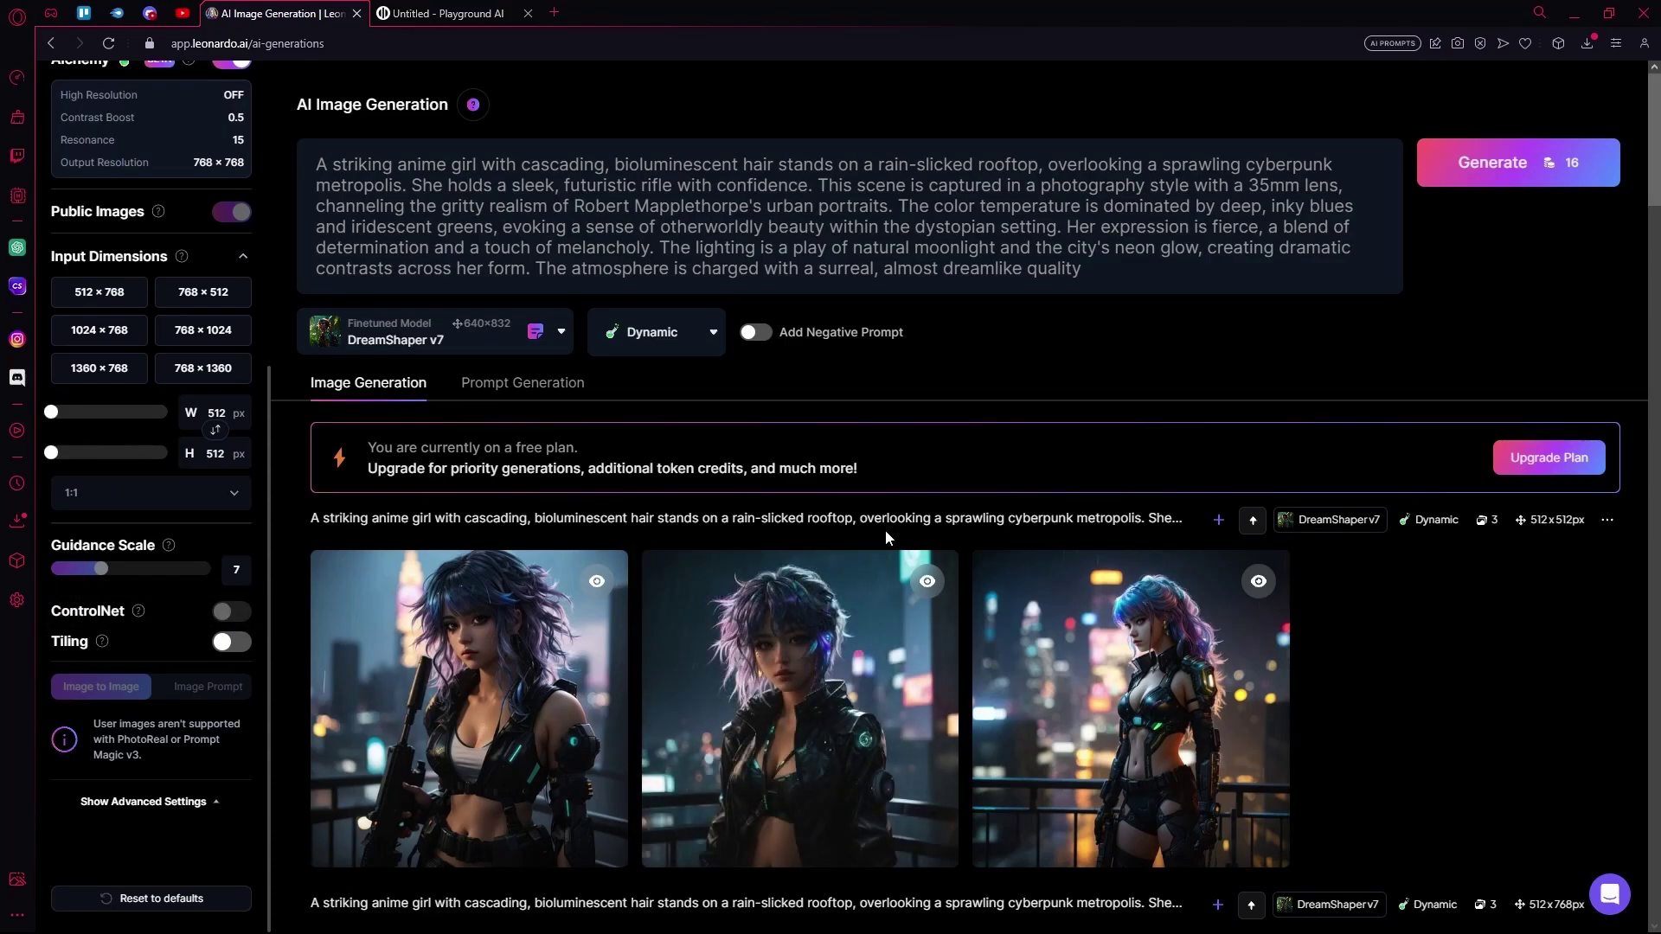
- Open the middle image of the newest 512 × 512 px batch, download it and open the Downloads folder
mouse_move(900, 651)
click(800, 684)
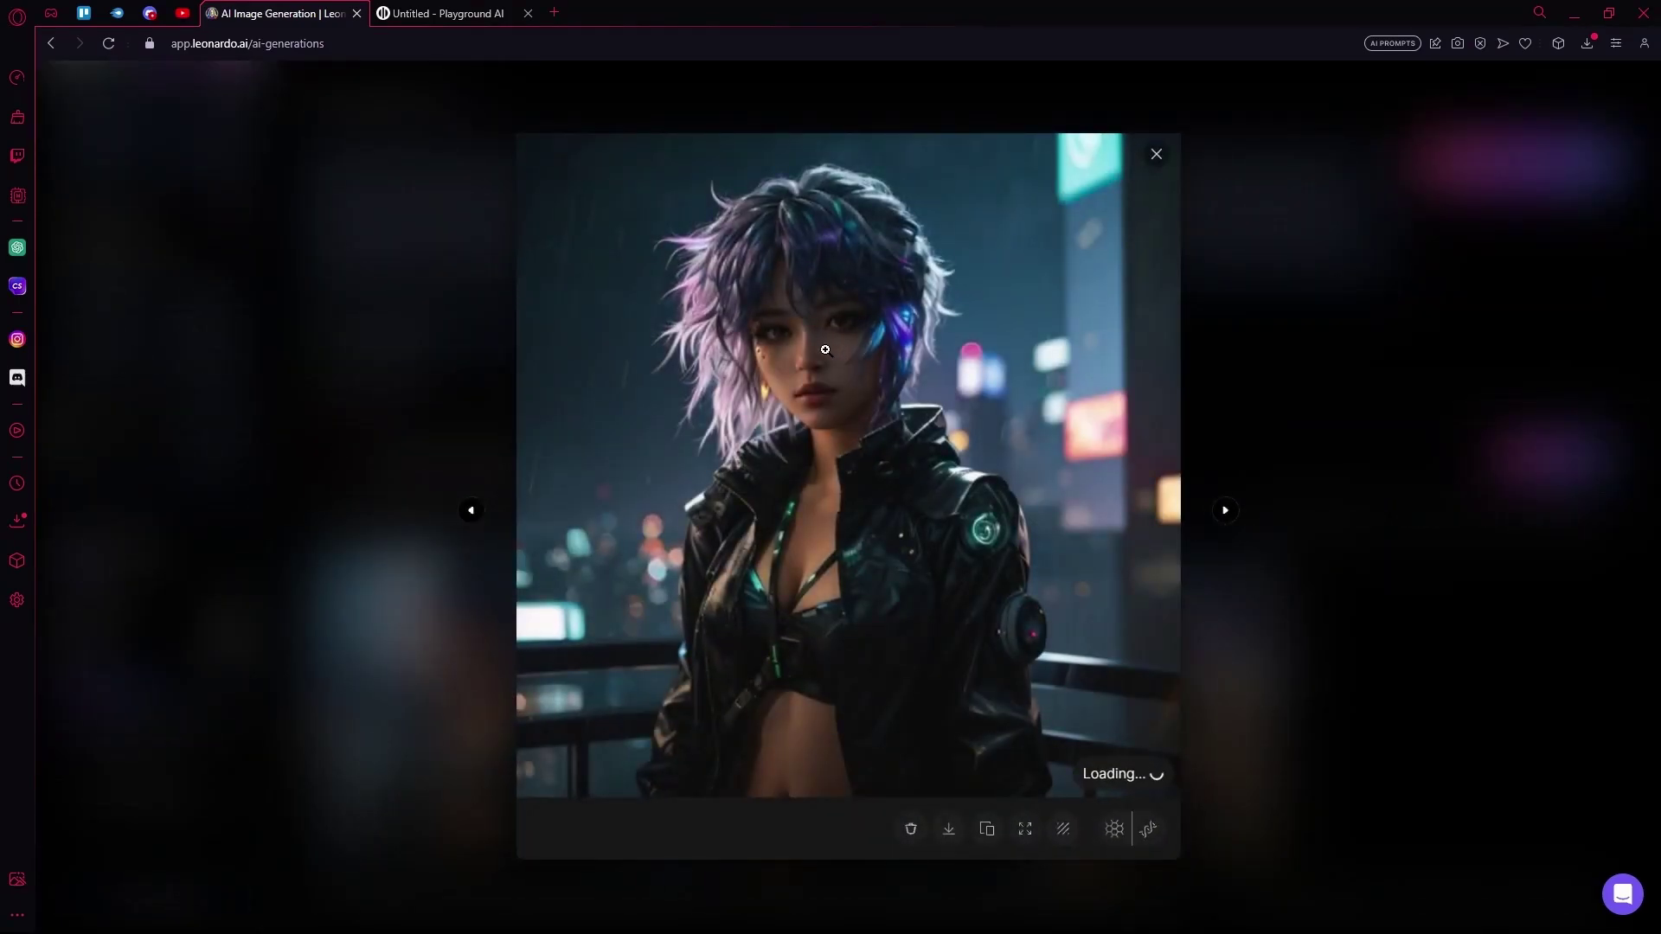
right_click(825, 350)
click(905, 396)
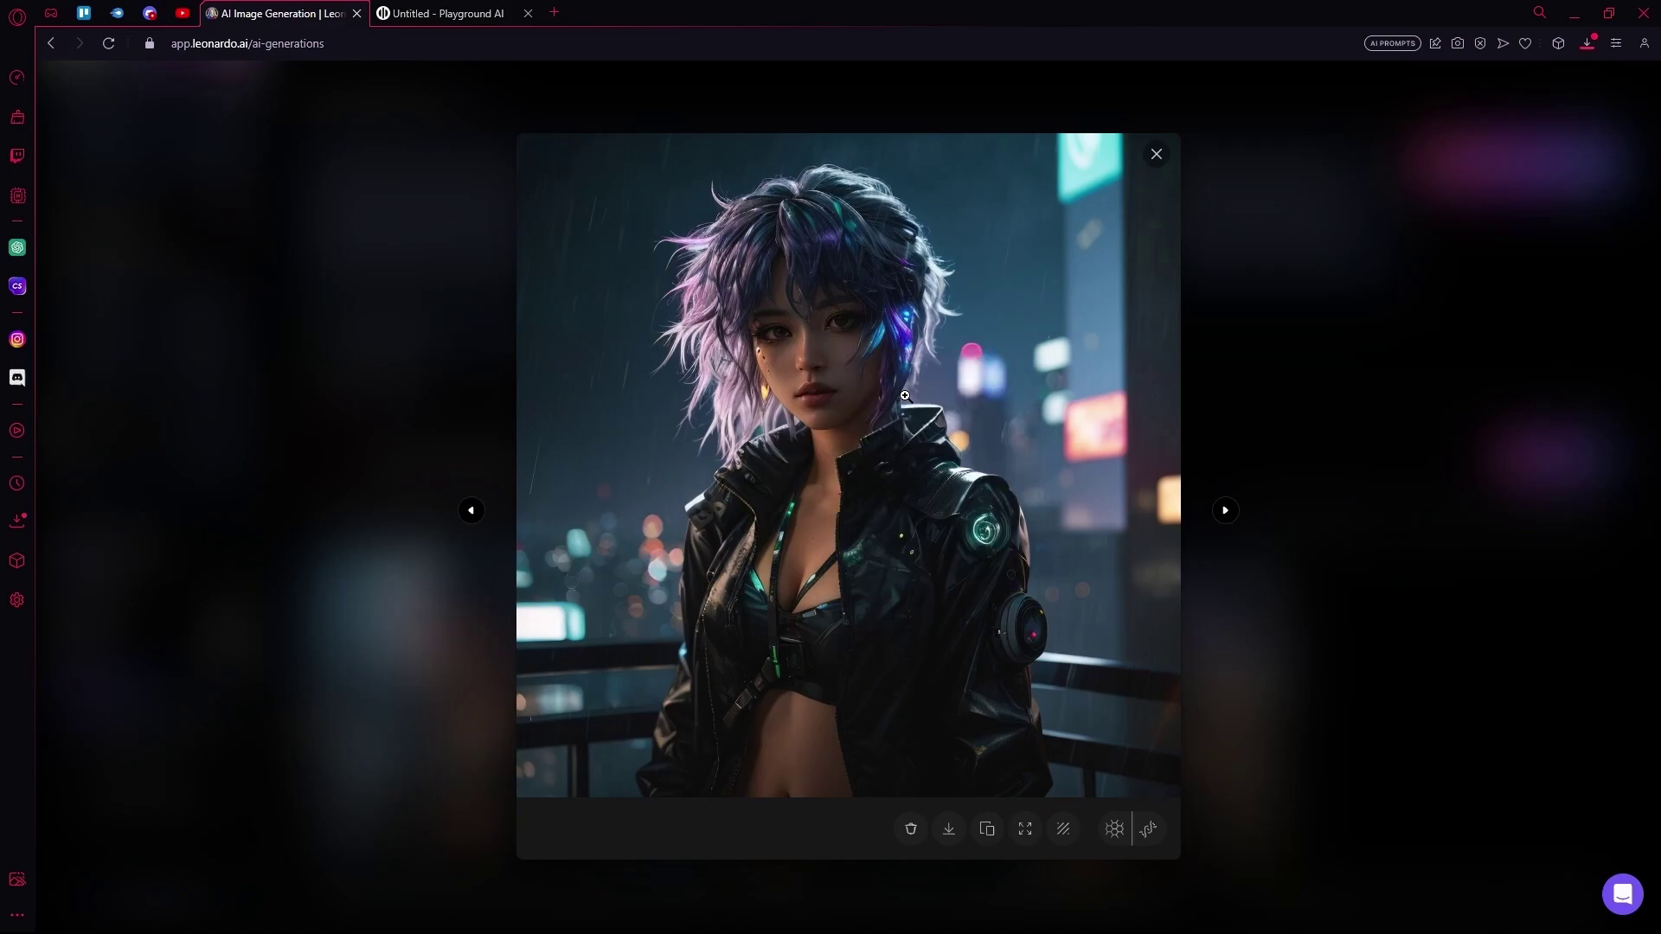
click(683, 439)
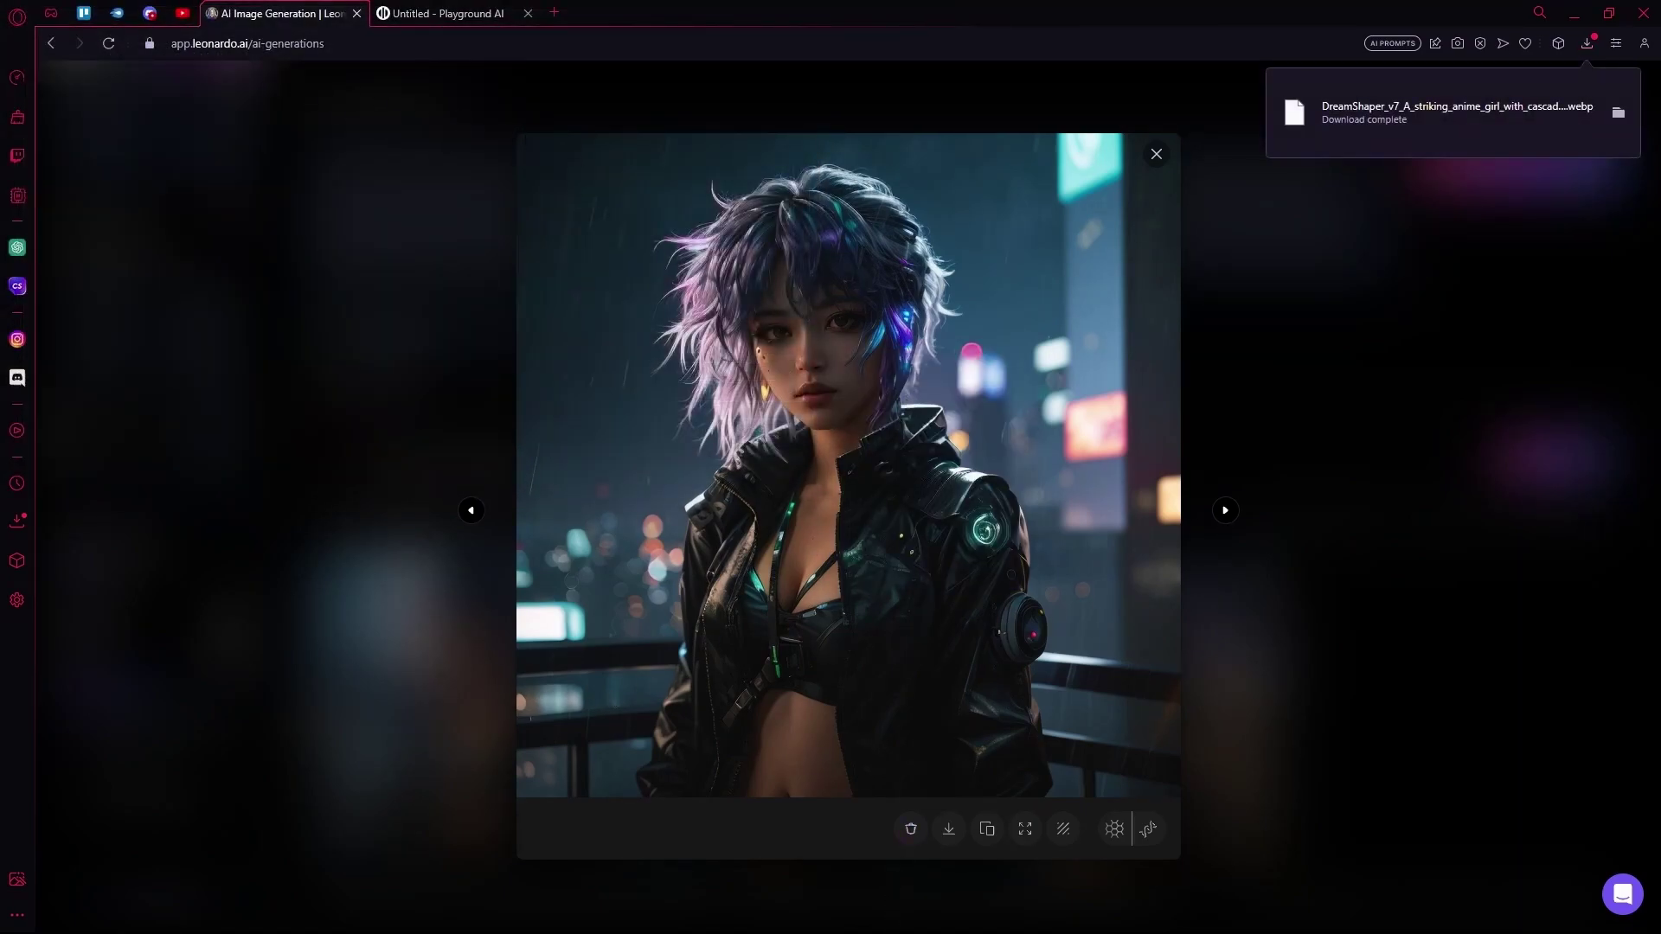
click(832, 913)
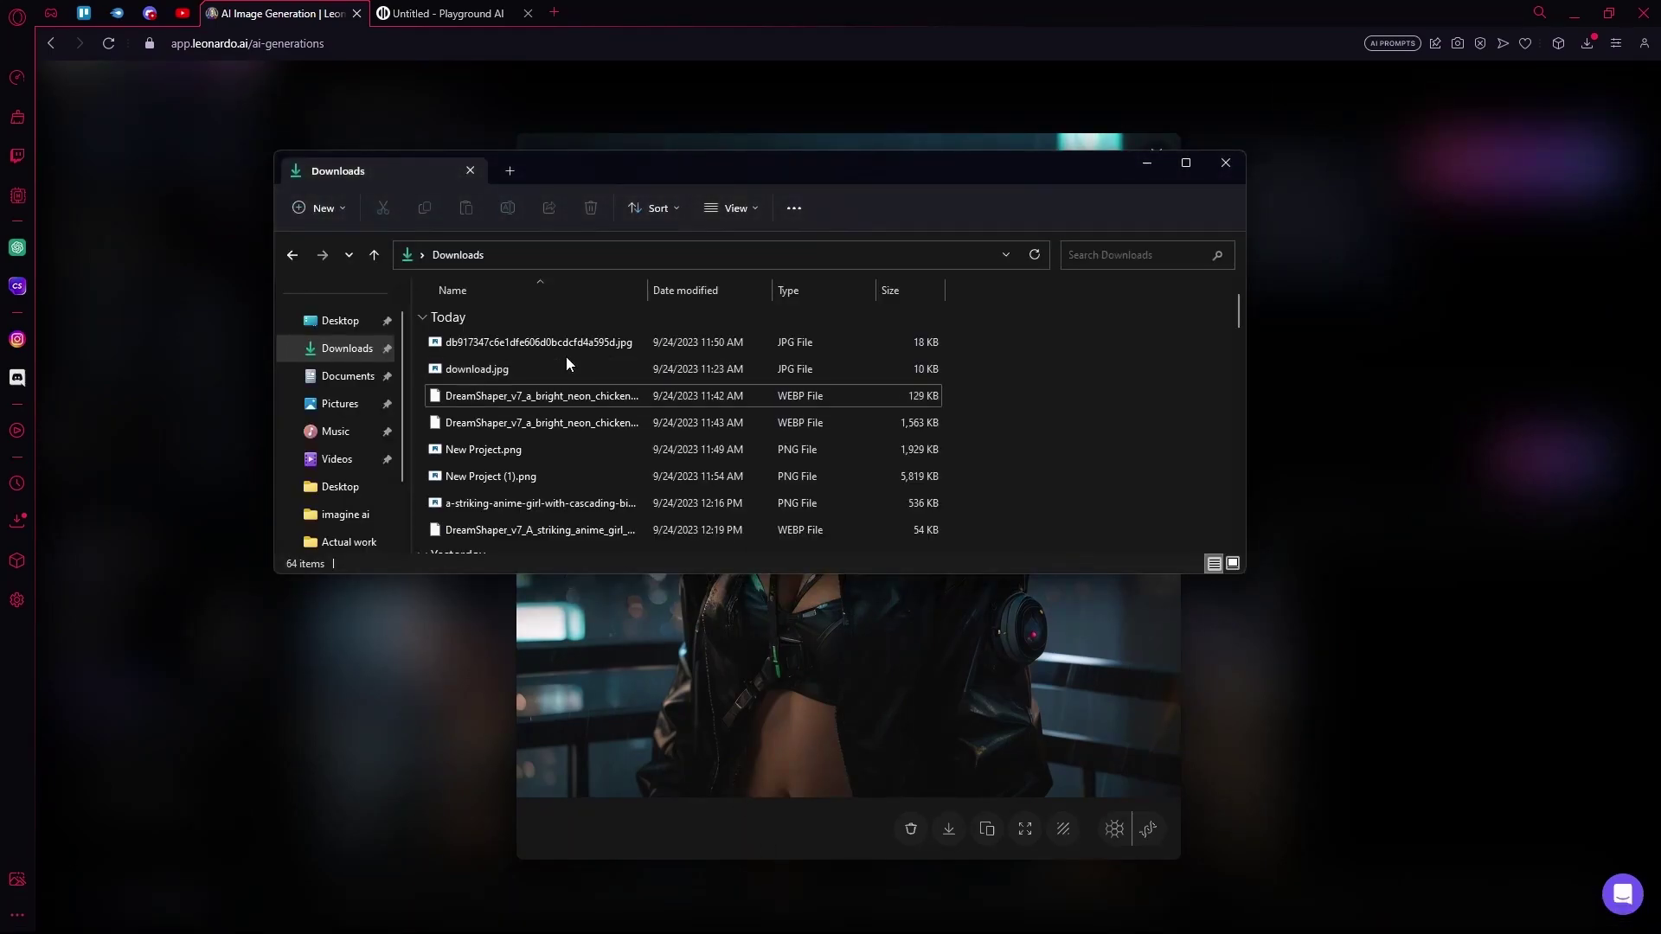
click(327, 344)
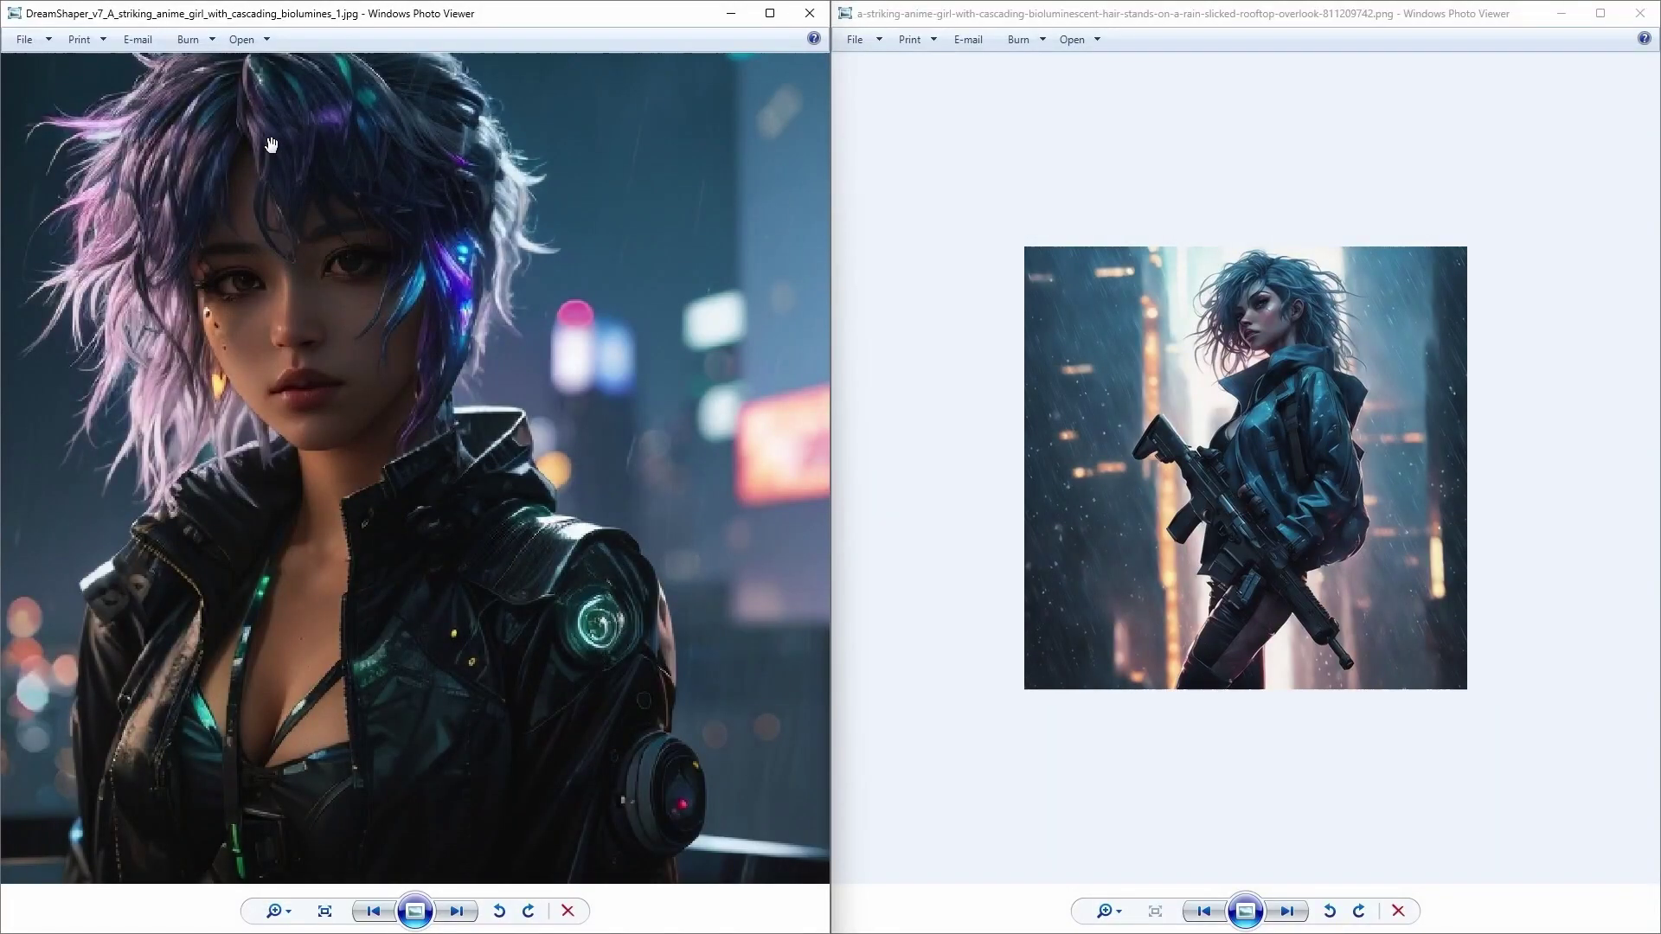
- Compare the faces and eyes of the Leonardo.Ai and Playground AI images side by side at high magnification in Windows Photo Viewer
drag(271, 145, 635, 397)
scroll(1264, 341, up, 7)
drag(1264, 341, 1254, 627)
scroll(542, 573, up, 2)
drag(600, 286, 320, 498)
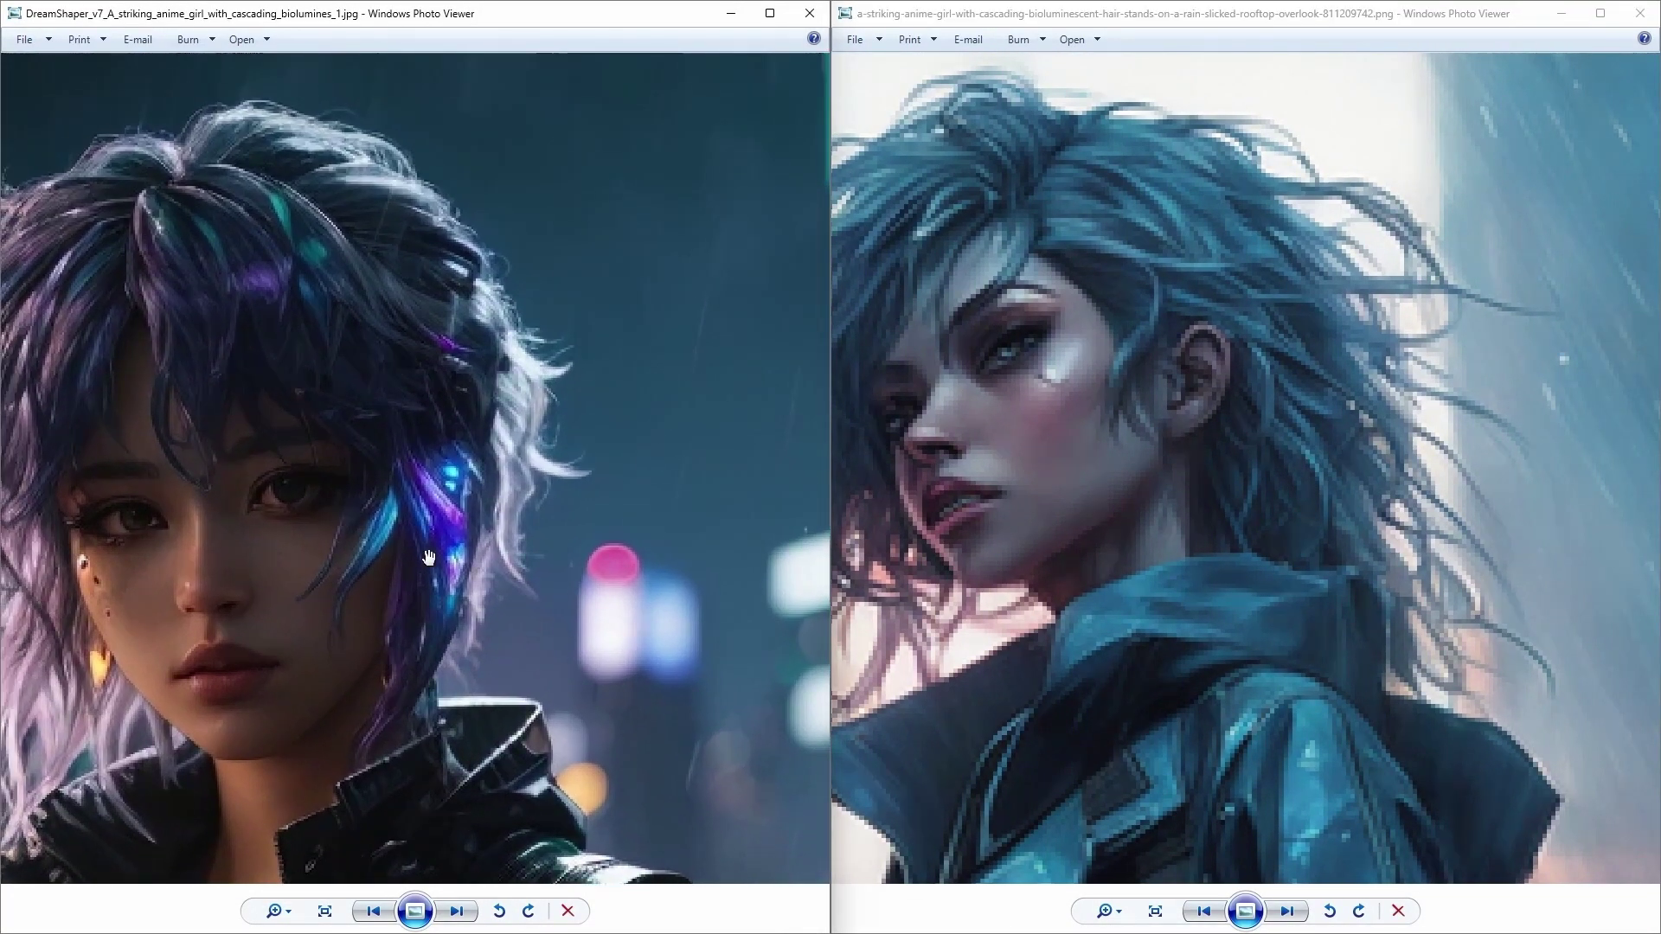
scroll(475, 563, up, 3)
scroll(585, 468, down, 3)
scroll(634, 519, up, 6)
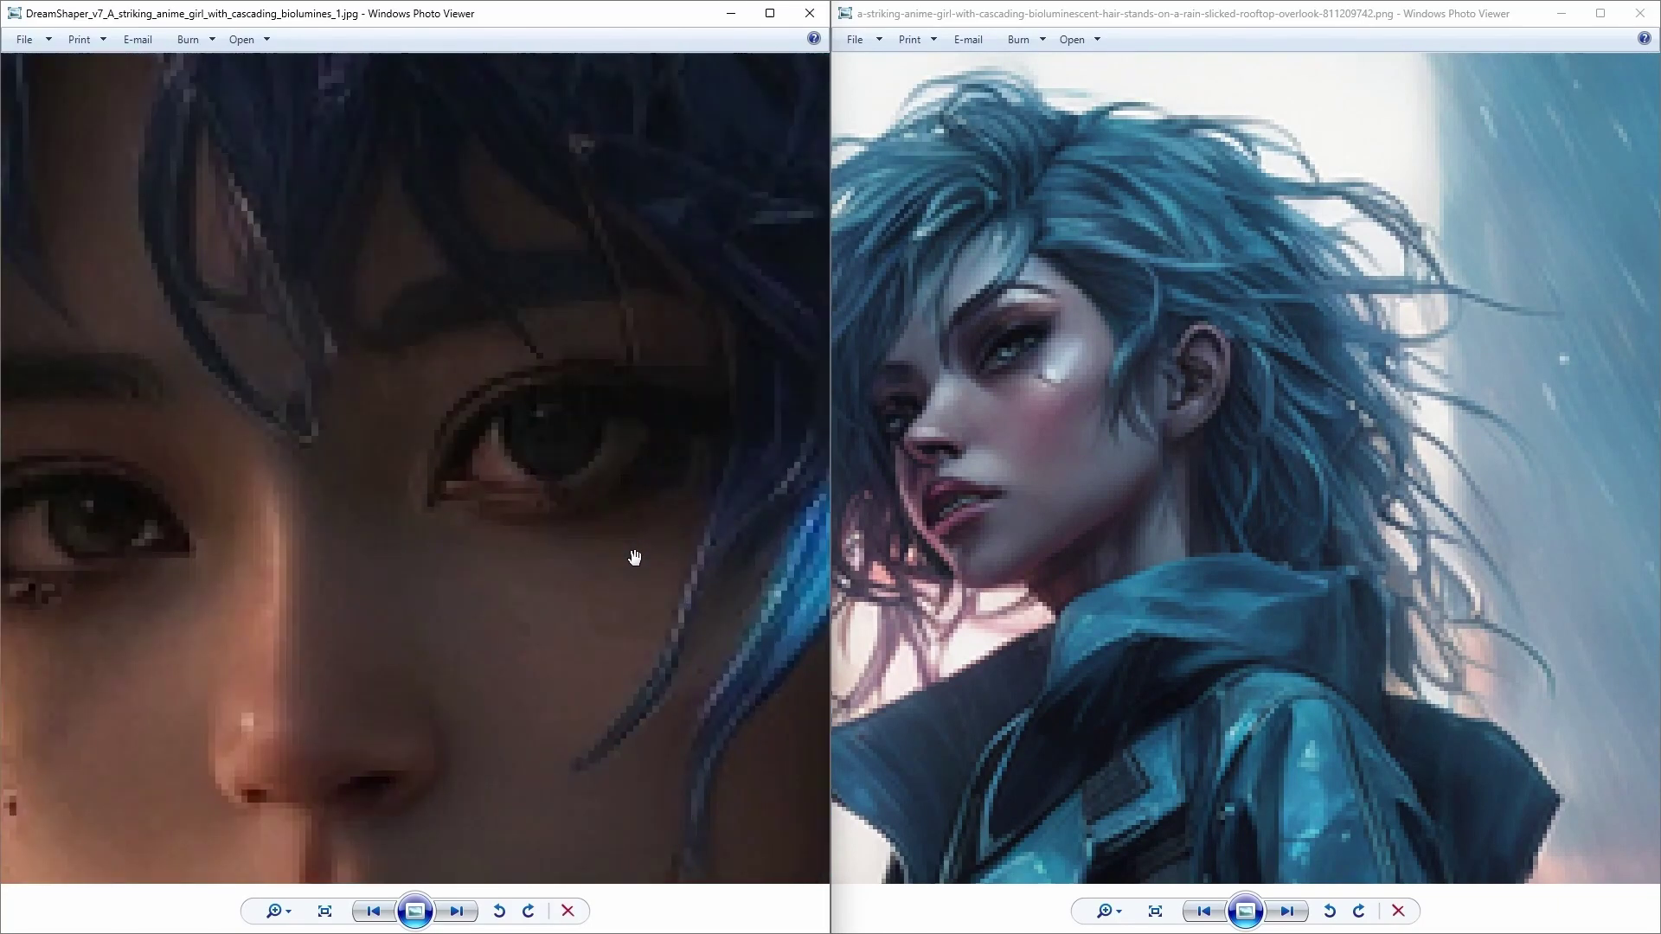
scroll(1209, 564, down, 1)
scroll(1209, 564, up, 5)
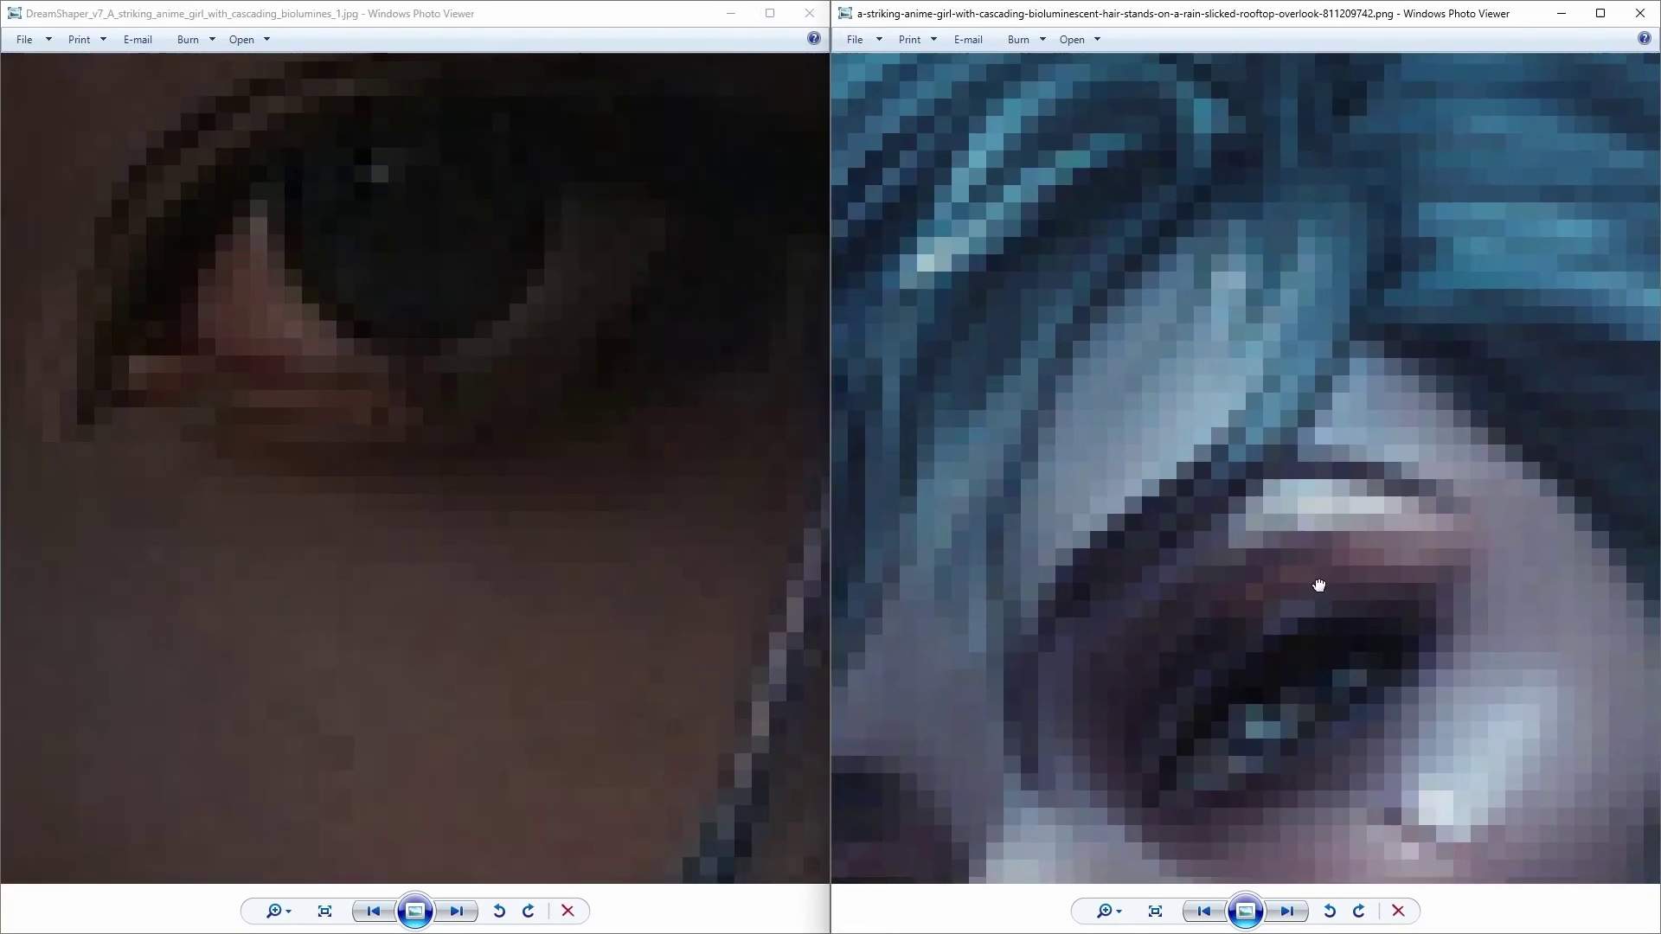
scroll(387, 612, up, 2)
scroll(387, 605, down, 4)
scroll(380, 519, up, 2)
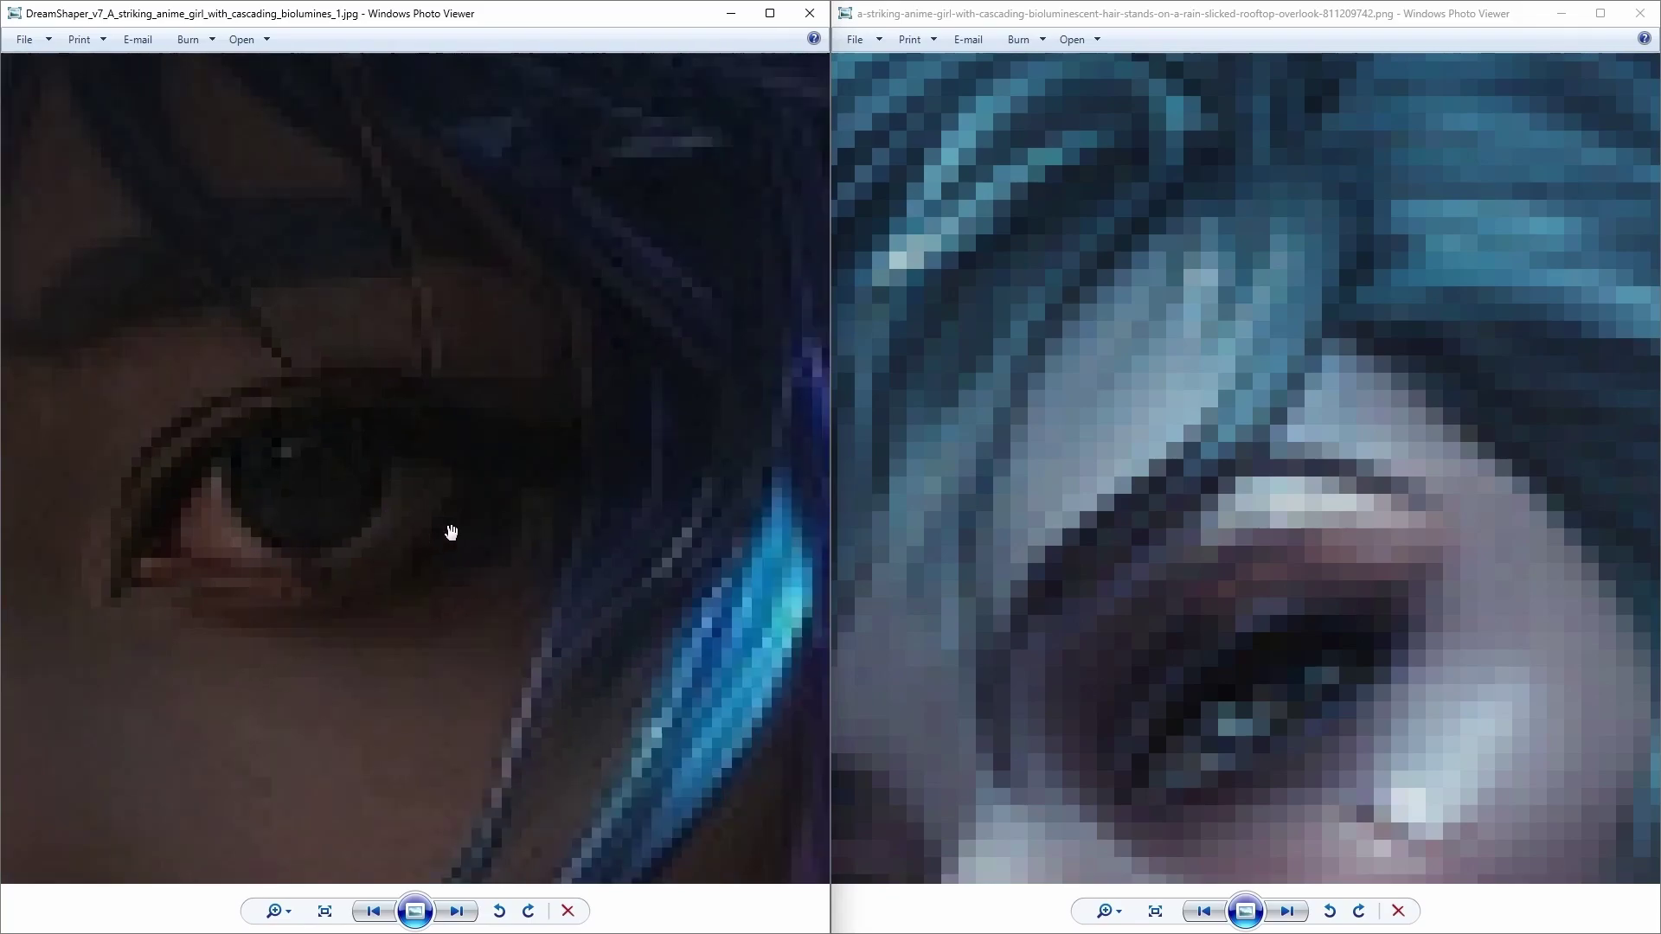
- Examine the Playground AI image's face, jacket and rifle, and compare both images at full view
scroll(562, 554, down, 1)
scroll(1057, 653, down, 5)
drag(1216, 771, 1289, 548)
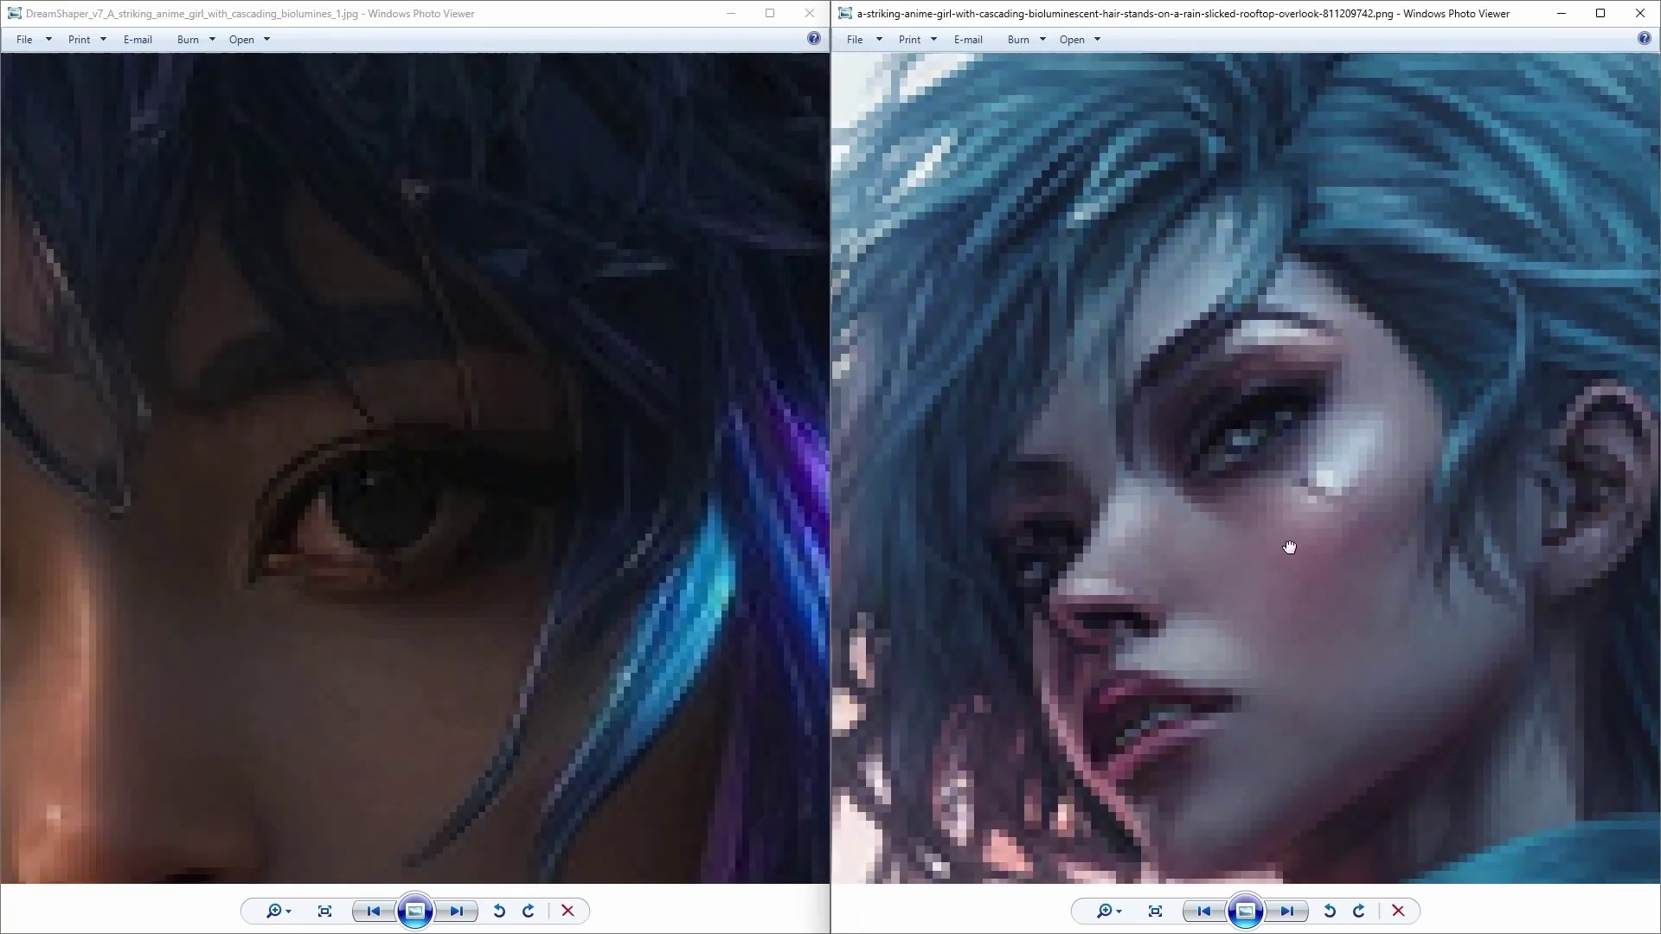
scroll(1290, 548, down, 4)
scroll(1291, 351, up, 3)
scroll(1292, 350, down, 3)
scroll(512, 263, down, 5)
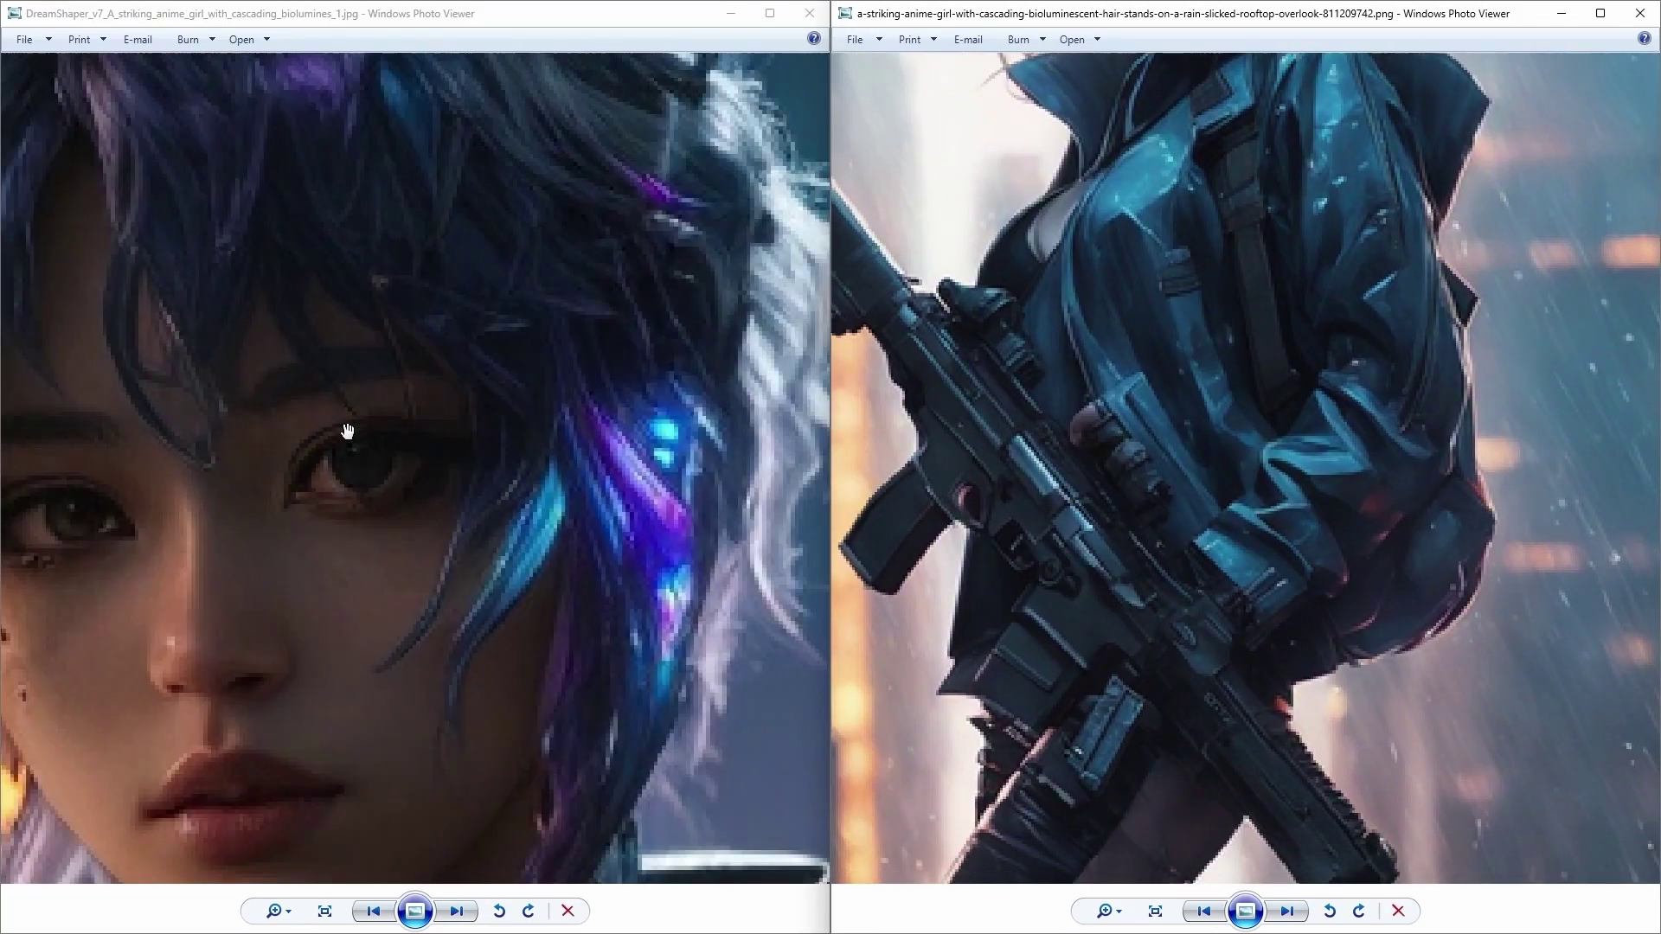
scroll(512, 262, down, 2)
scroll(1134, 611, down, 4)
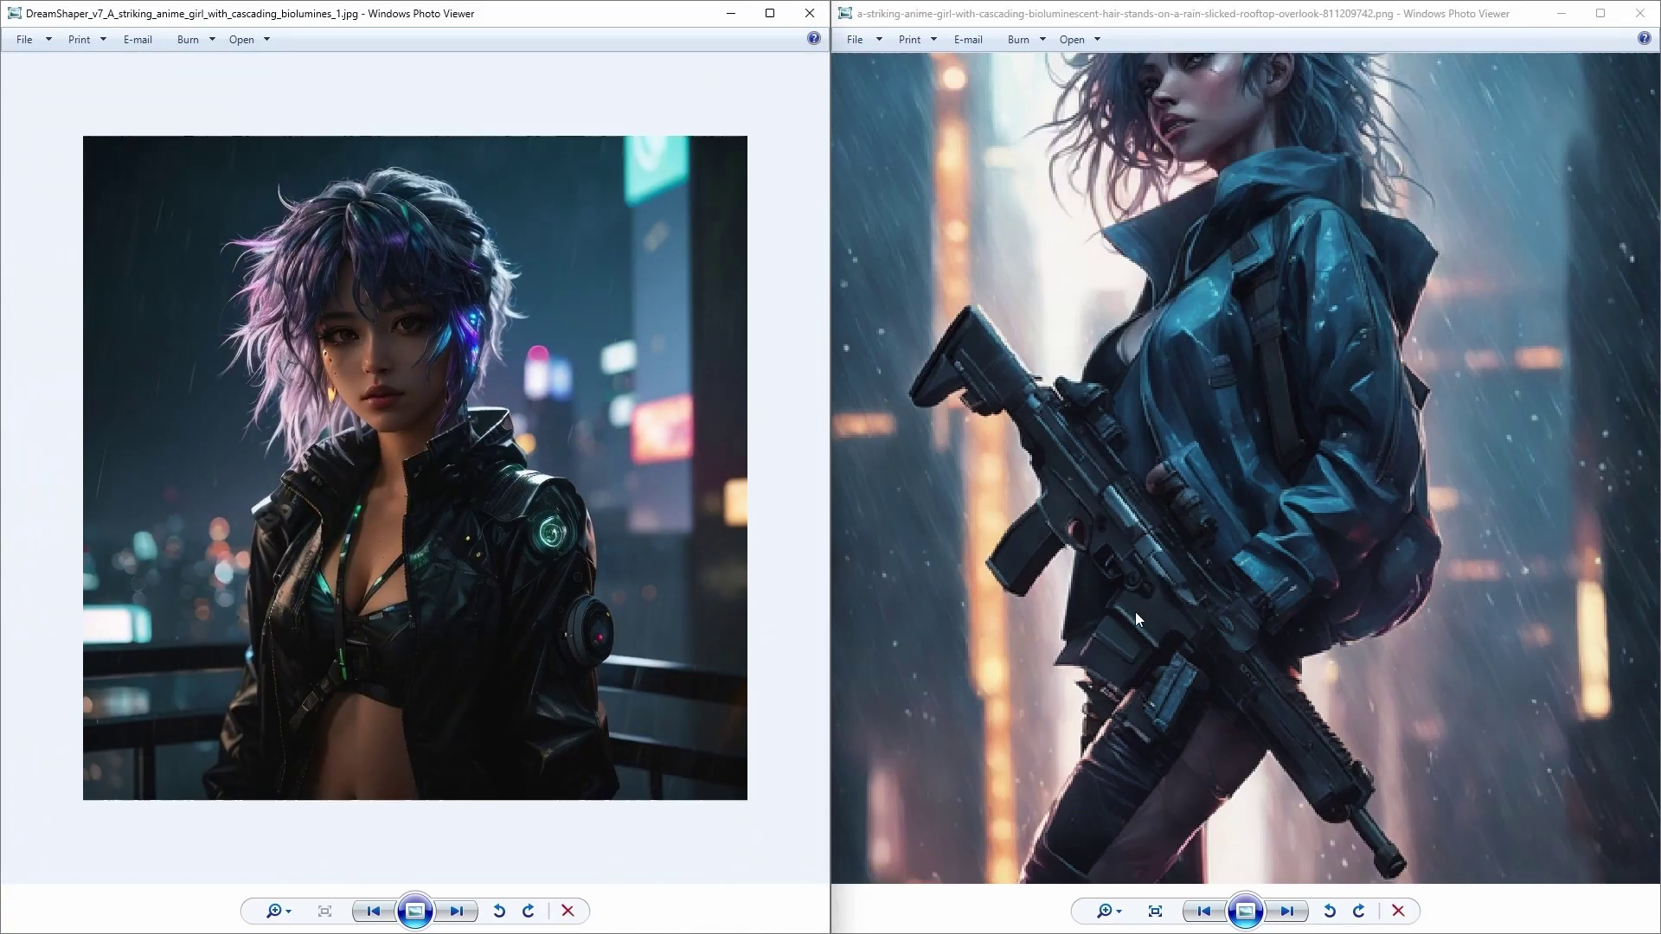
scroll(1123, 330, up, 1)
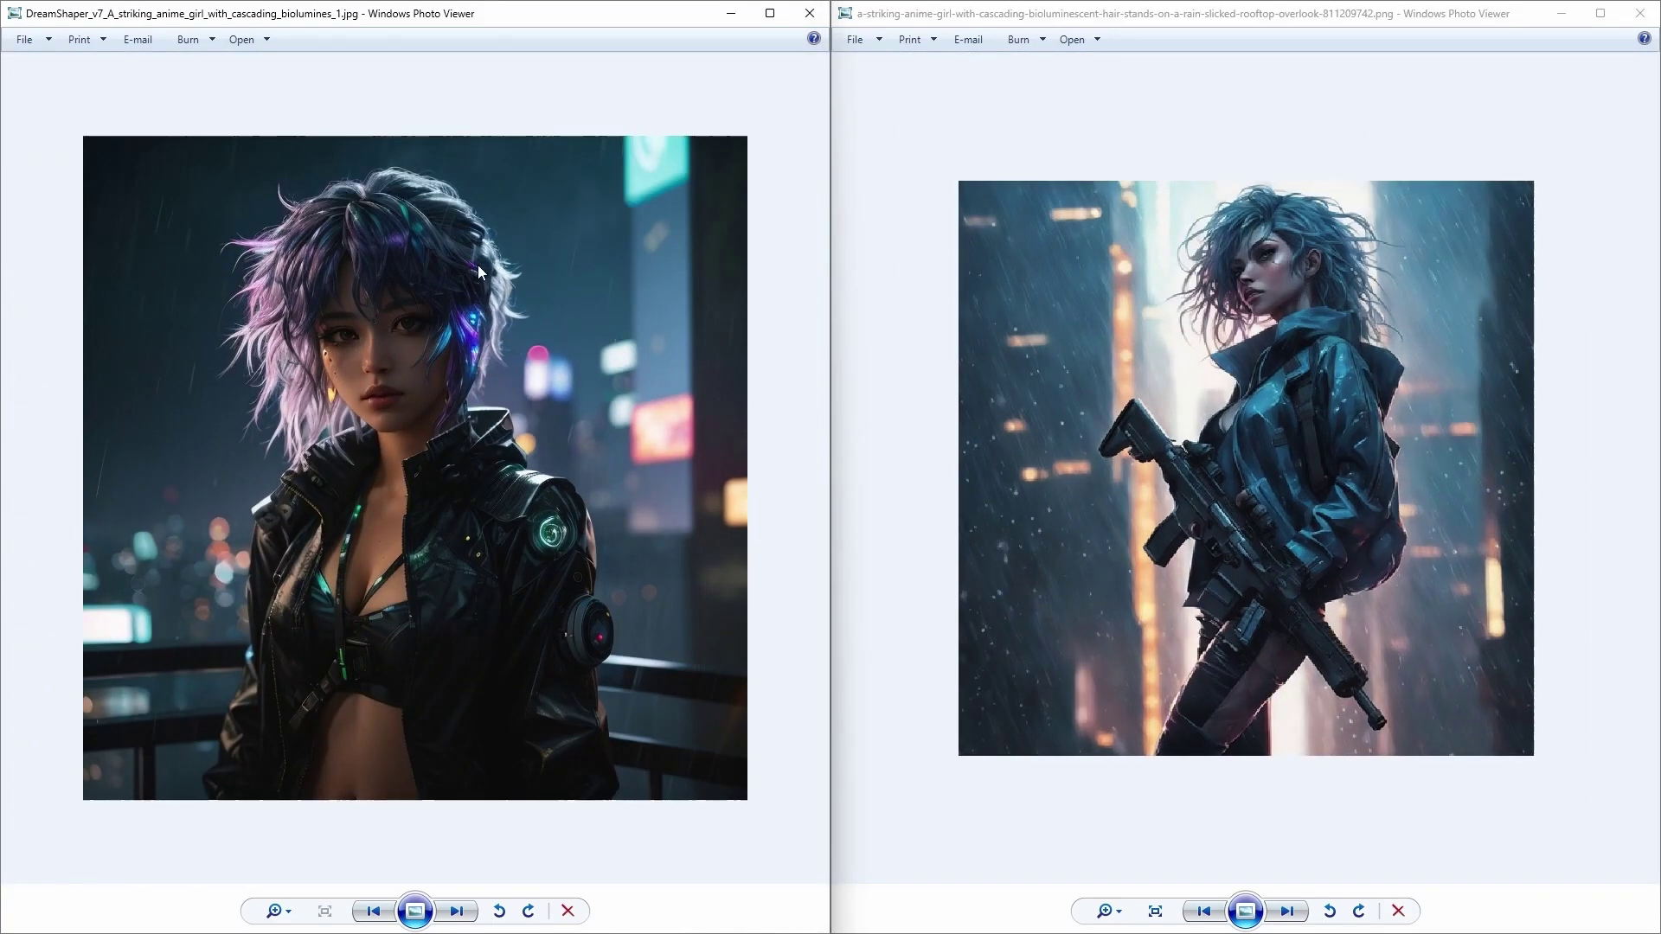
- Compare the rain in the background and the loose hair strands in both images up close
scroll(479, 268, up, 10)
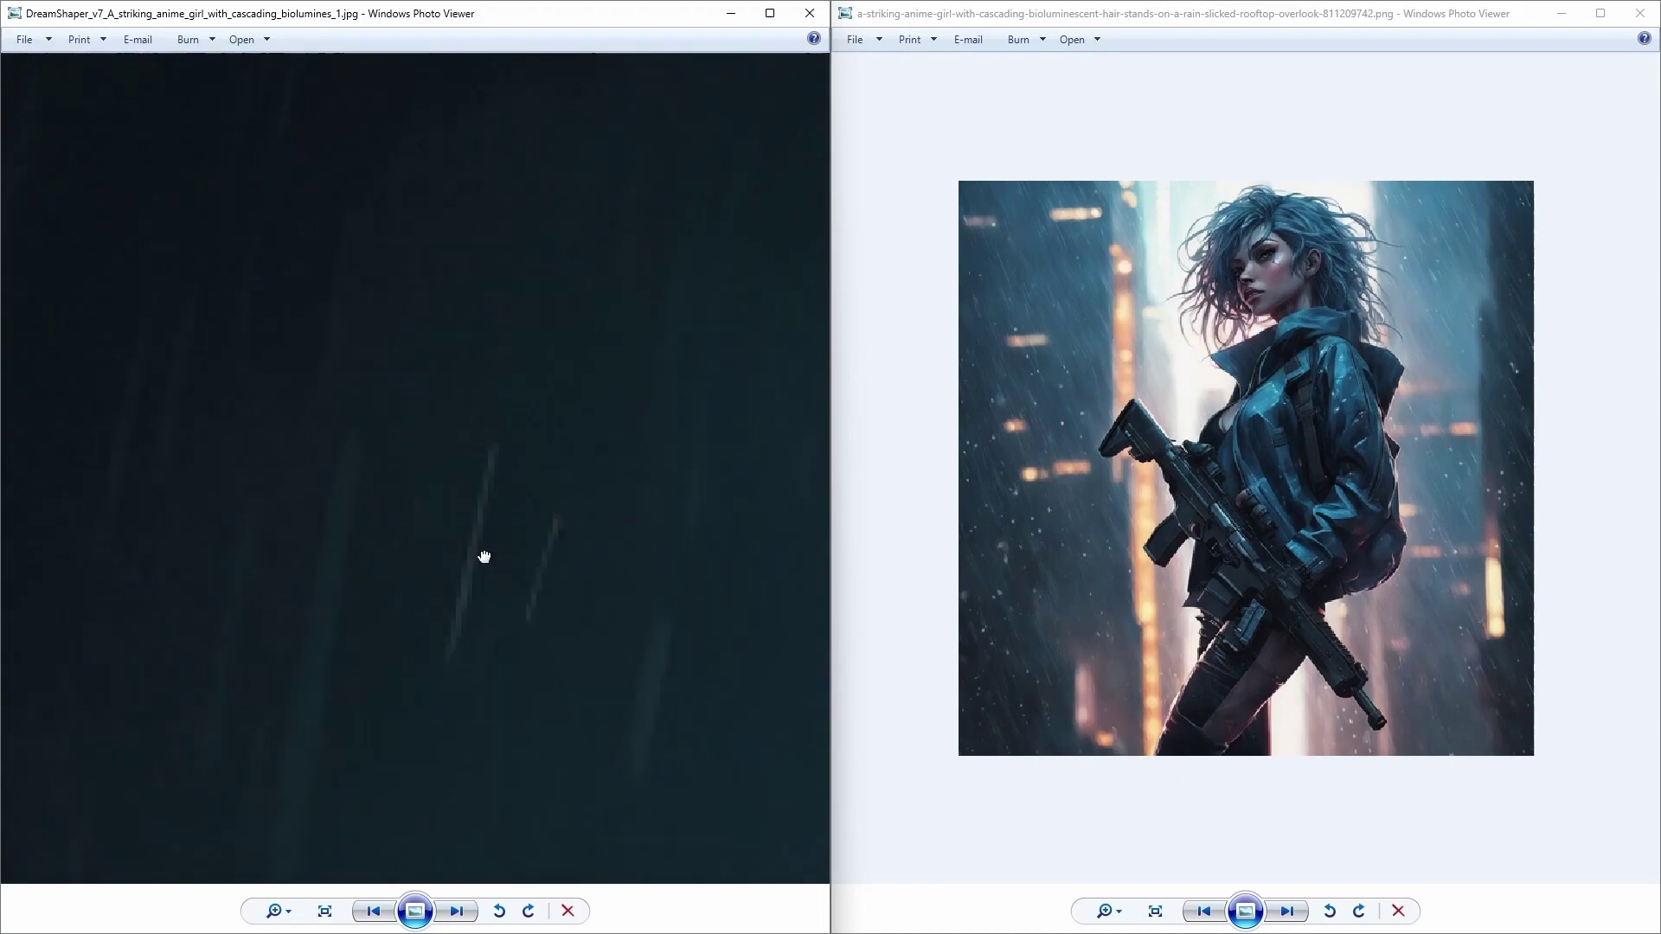
scroll(485, 557, down, 4)
drag(485, 557, 545, 433)
click(1389, 379)
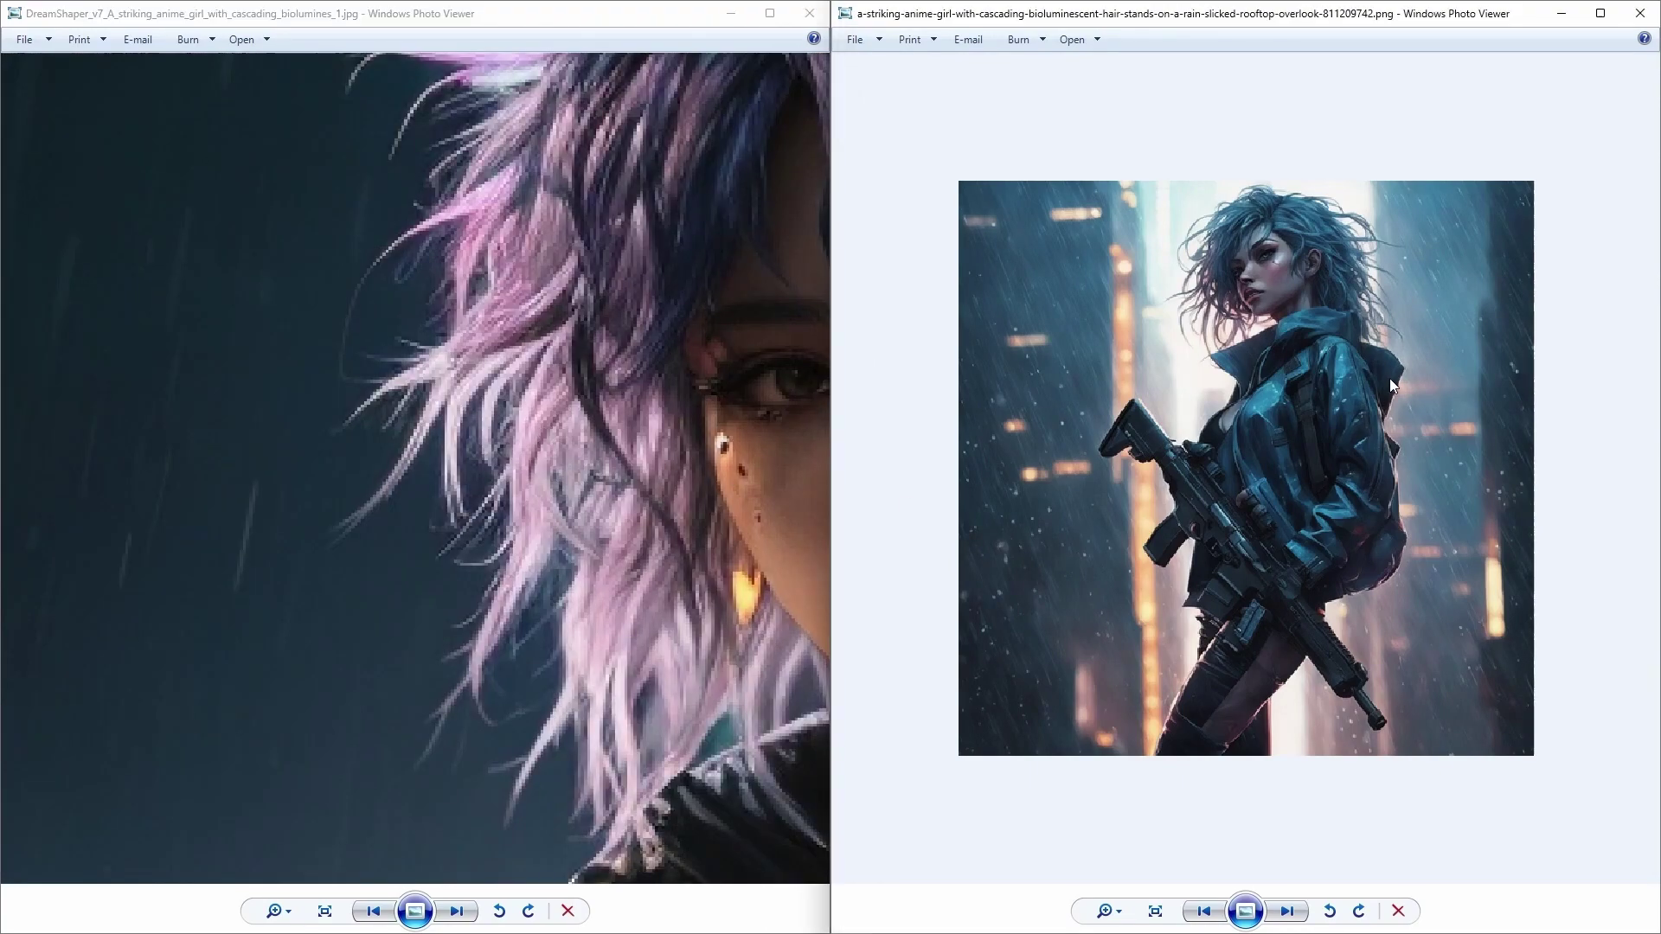
scroll(1294, 584, up, 5)
drag(1295, 584, 1049, 797)
scroll(1050, 796, down, 4)
scroll(1168, 242, up, 7)
scroll(1347, 576, up, 1)
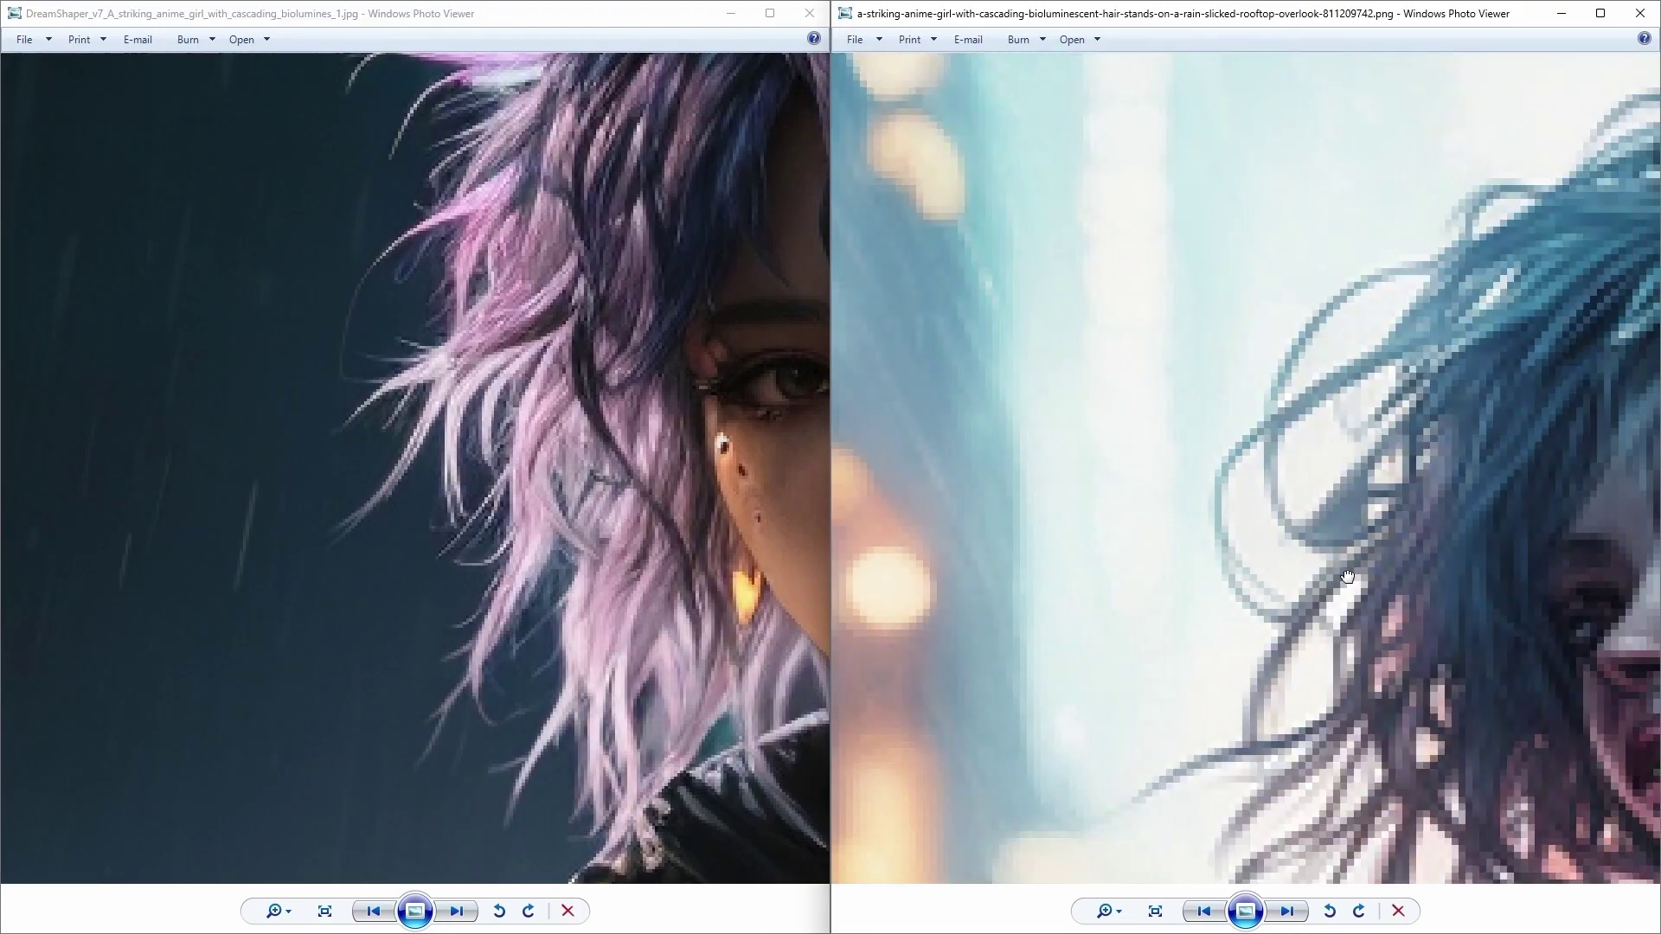
- Examine the hair, face and ear details of both images and compare their overall composition at full view
drag(1346, 576, 1073, 354)
scroll(1073, 355, down, 5)
scroll(1231, 271, up, 7)
drag(1394, 519, 1268, 378)
scroll(1268, 378, down, 2)
drag(1509, 475, 1184, 484)
scroll(625, 687, down, 2)
drag(666, 532, 574, 453)
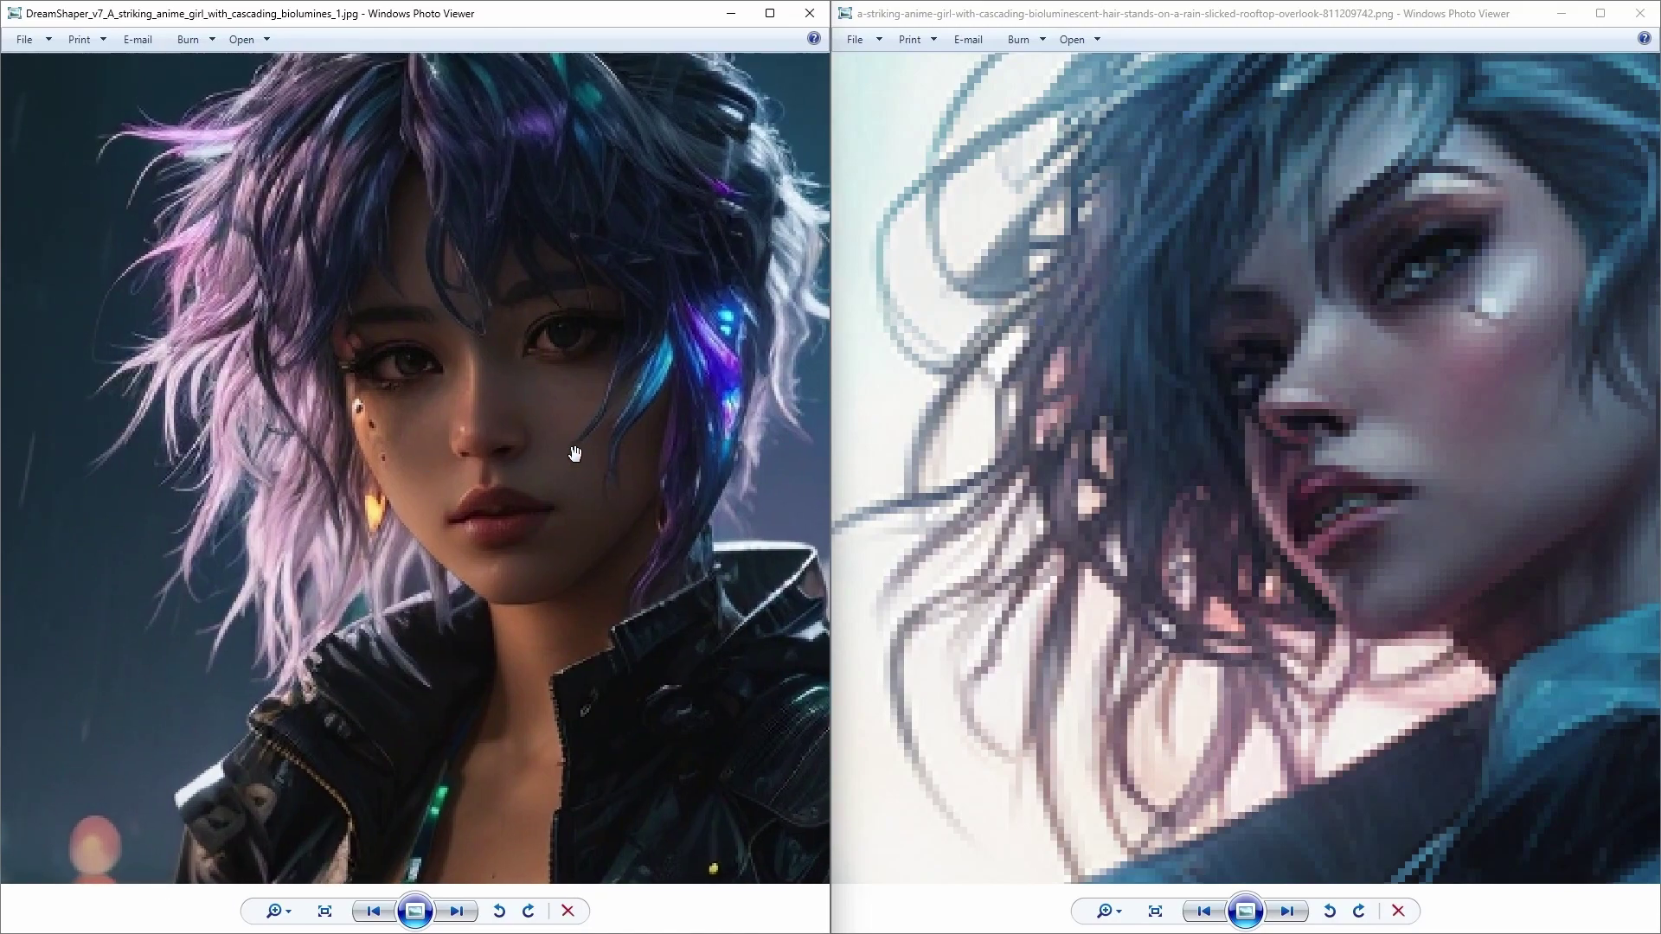
drag(1495, 502, 1245, 447)
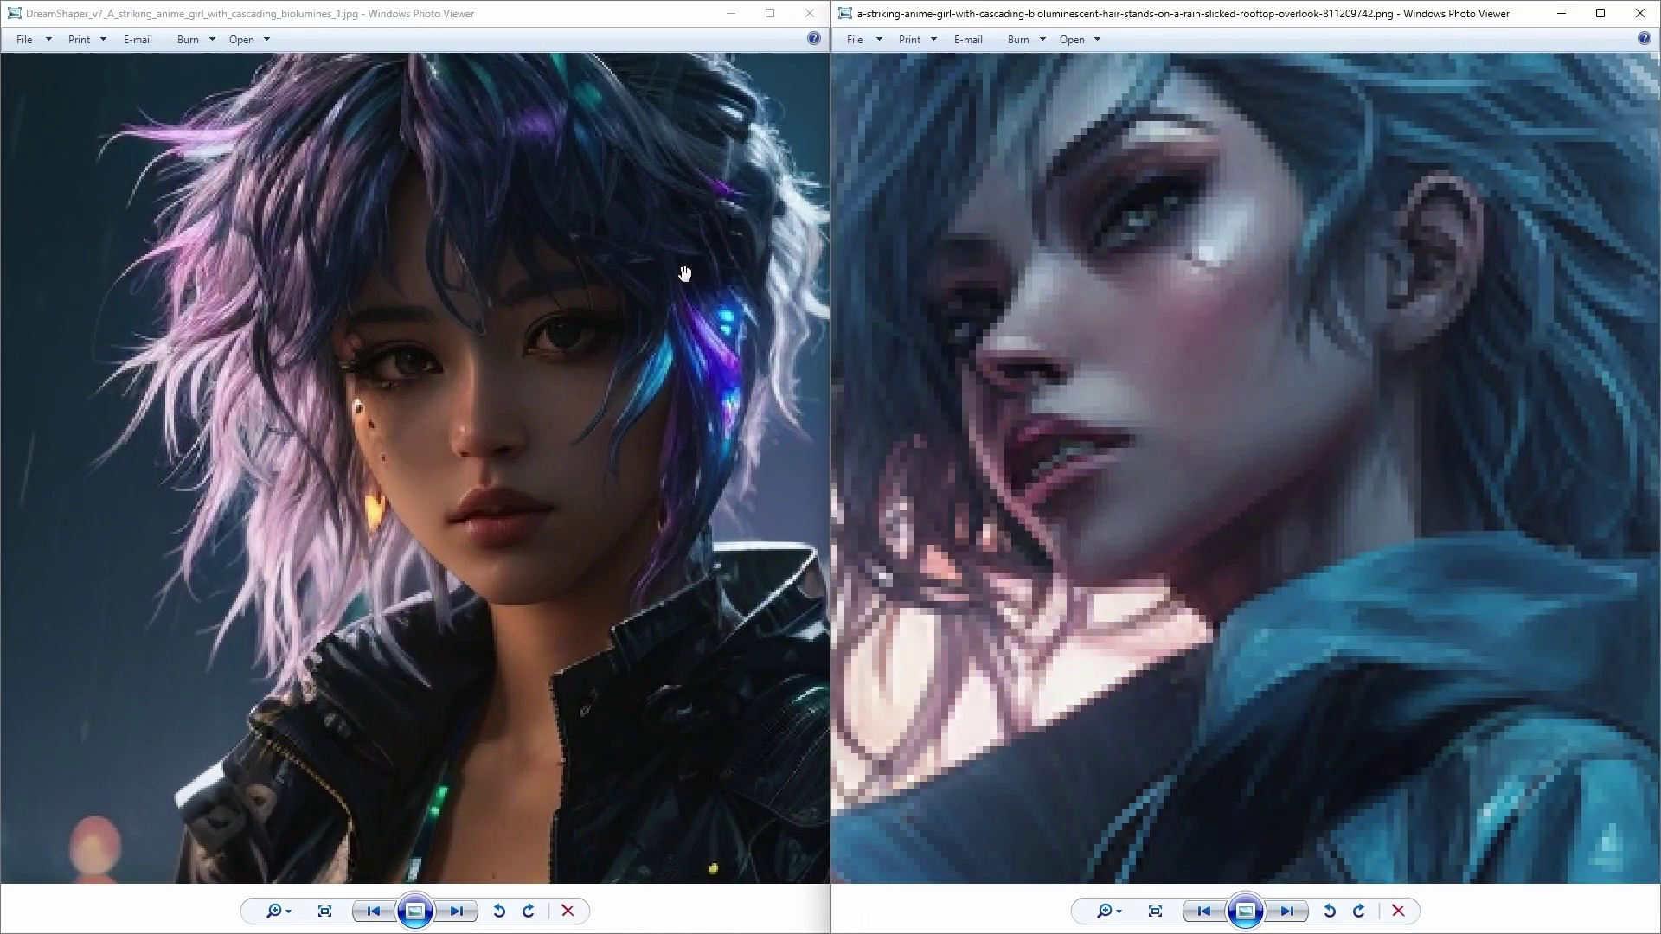
scroll(671, 595, down, 5)
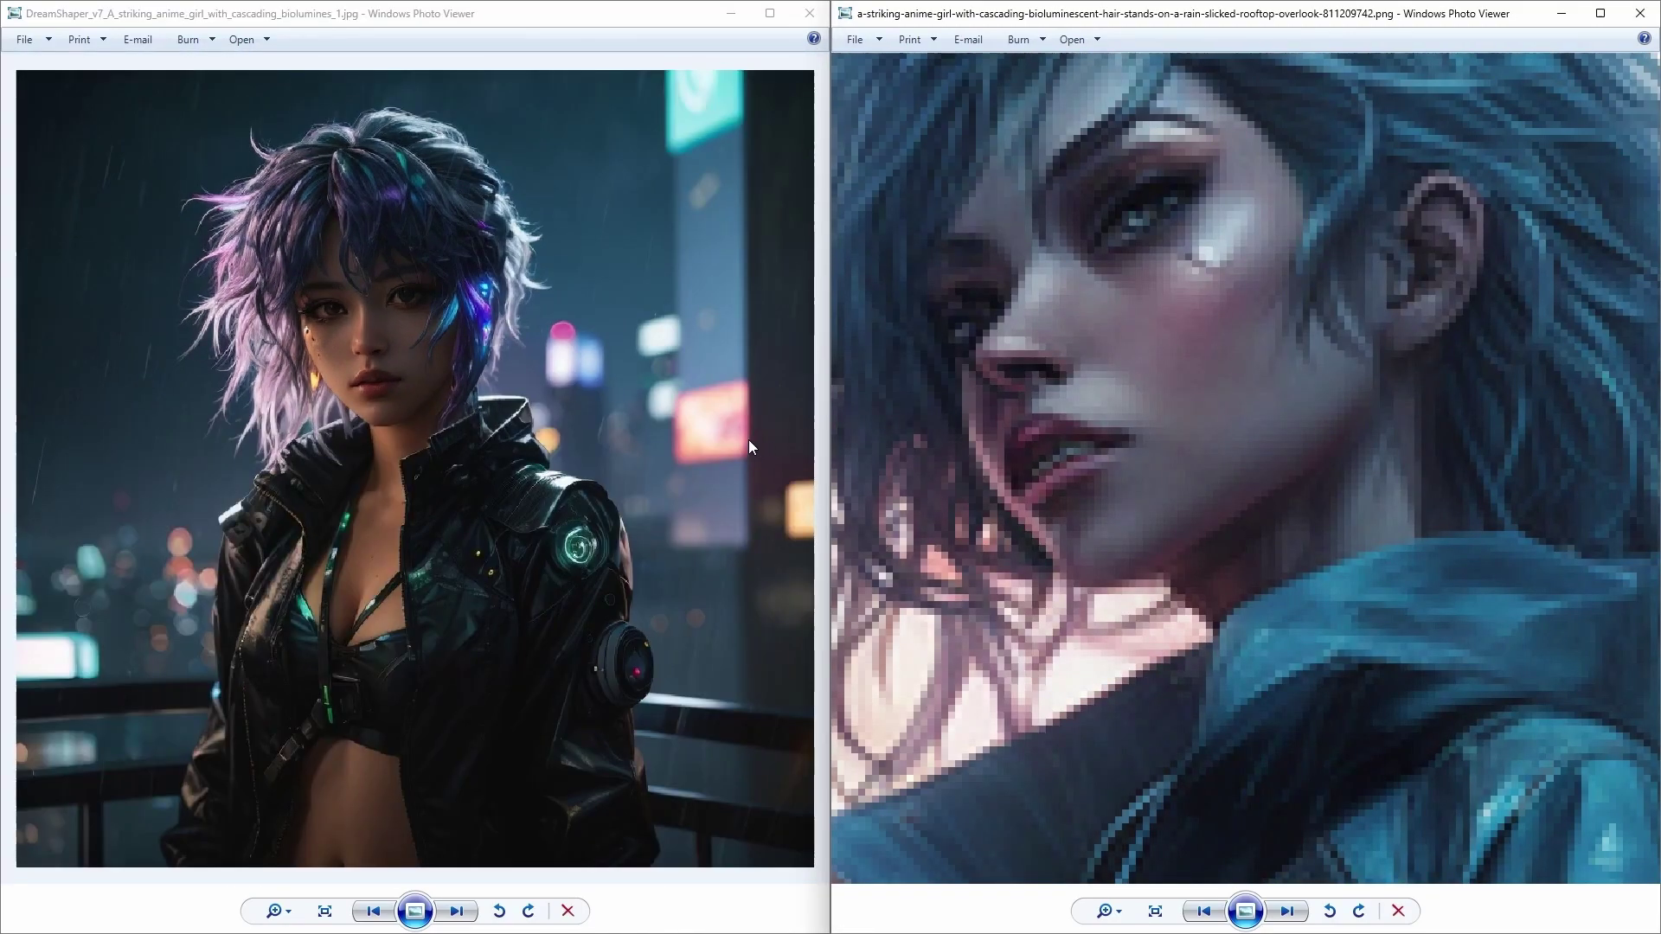
scroll(984, 467, down, 5)
scroll(1153, 535, down, 2)
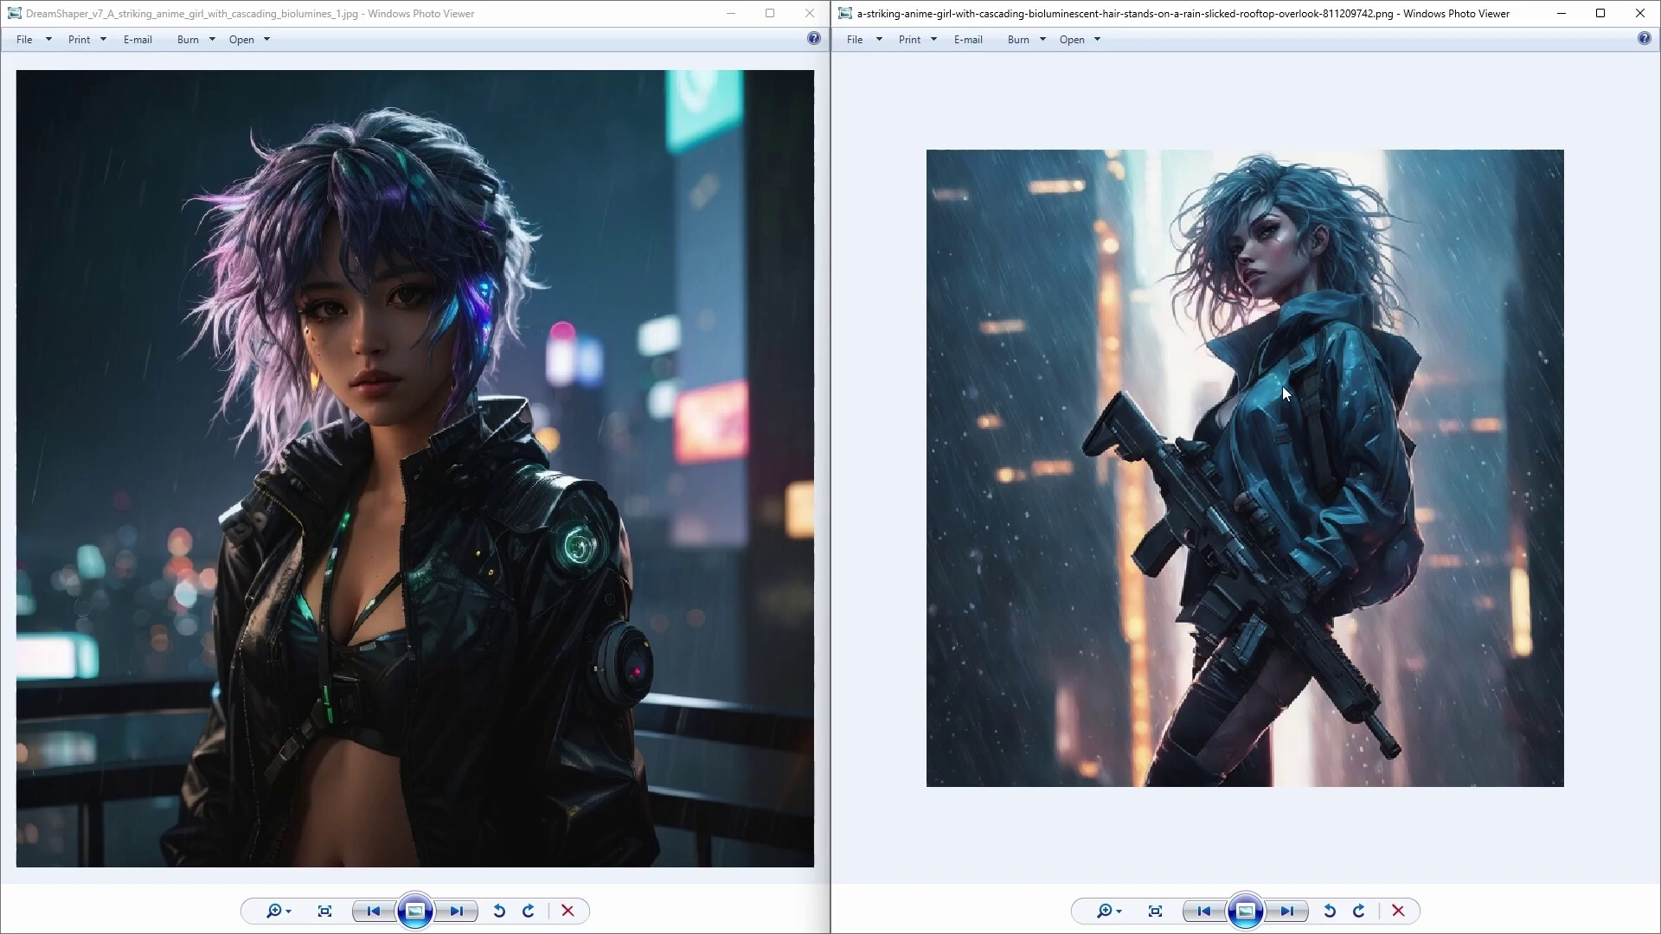
right_click(917, 583)
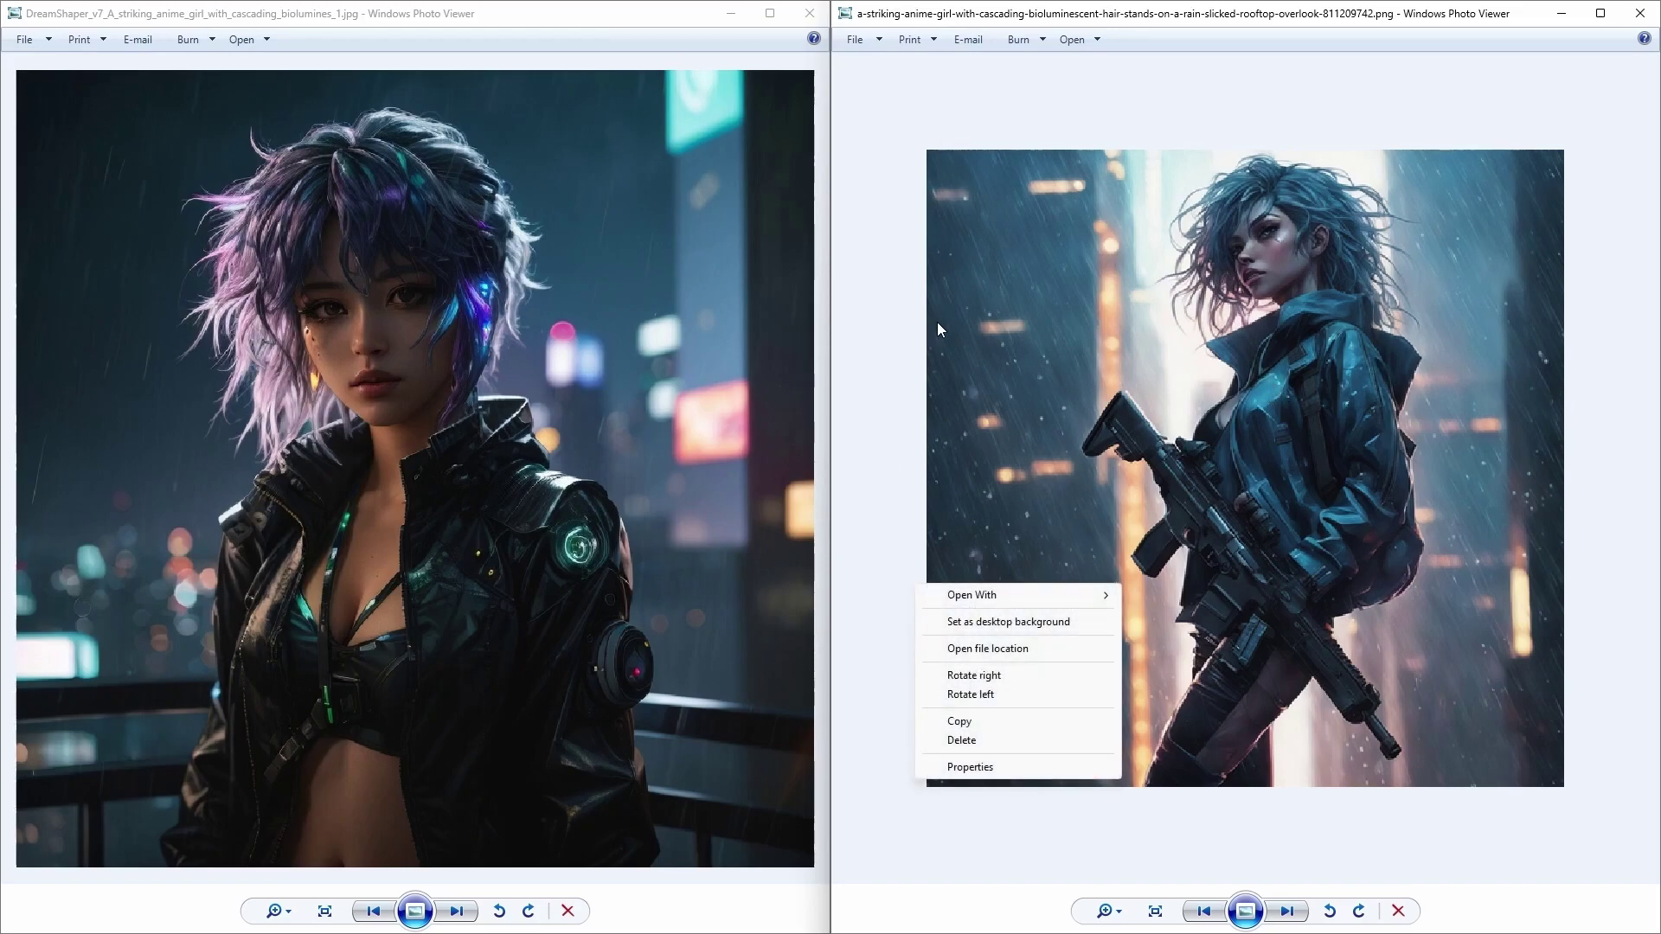
click(423, 386)
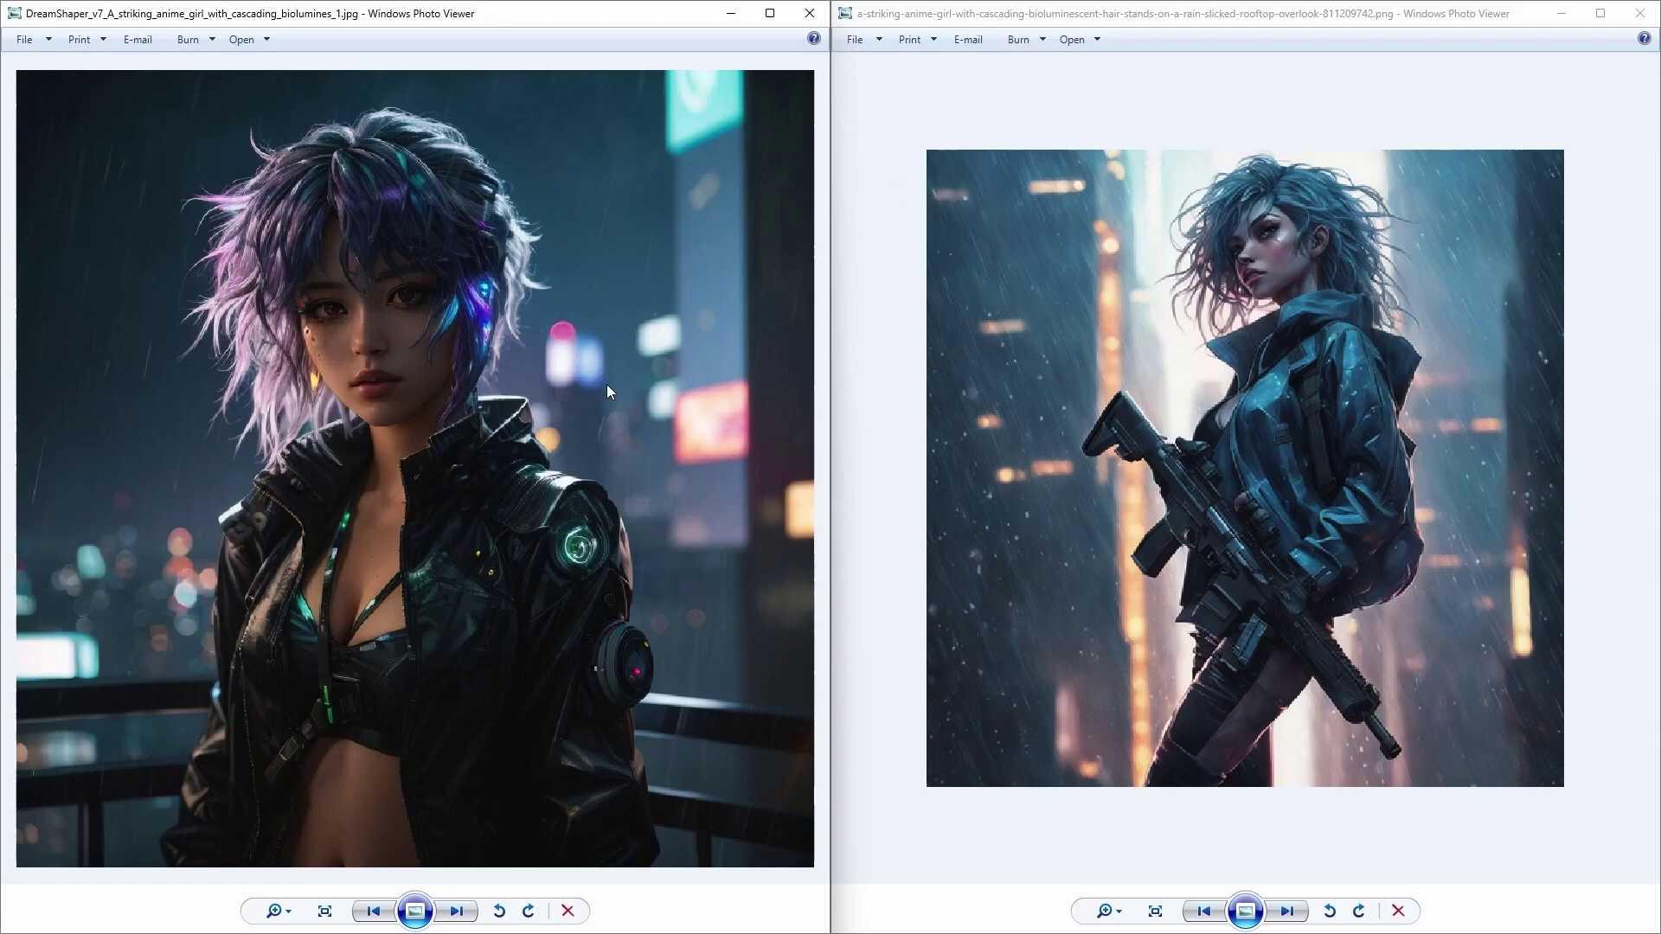
- Compare the background lights, rain and framing of the character in both images
scroll(318, 222, up, 5)
scroll(611, 149, down, 4)
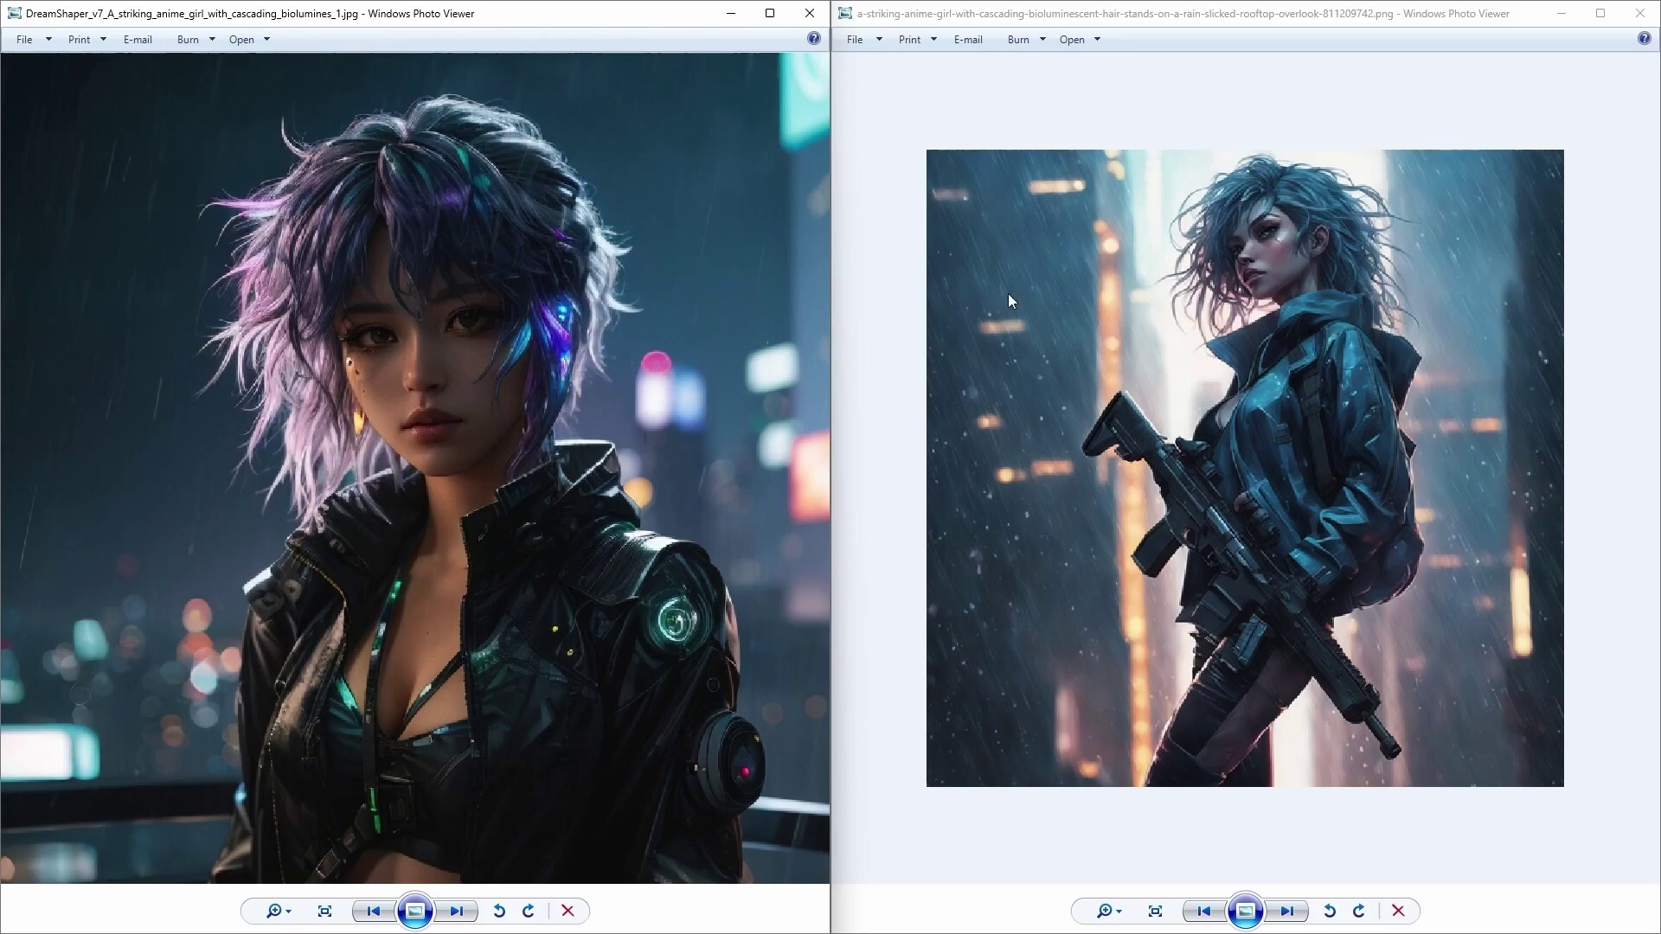
scroll(1097, 304, up, 4)
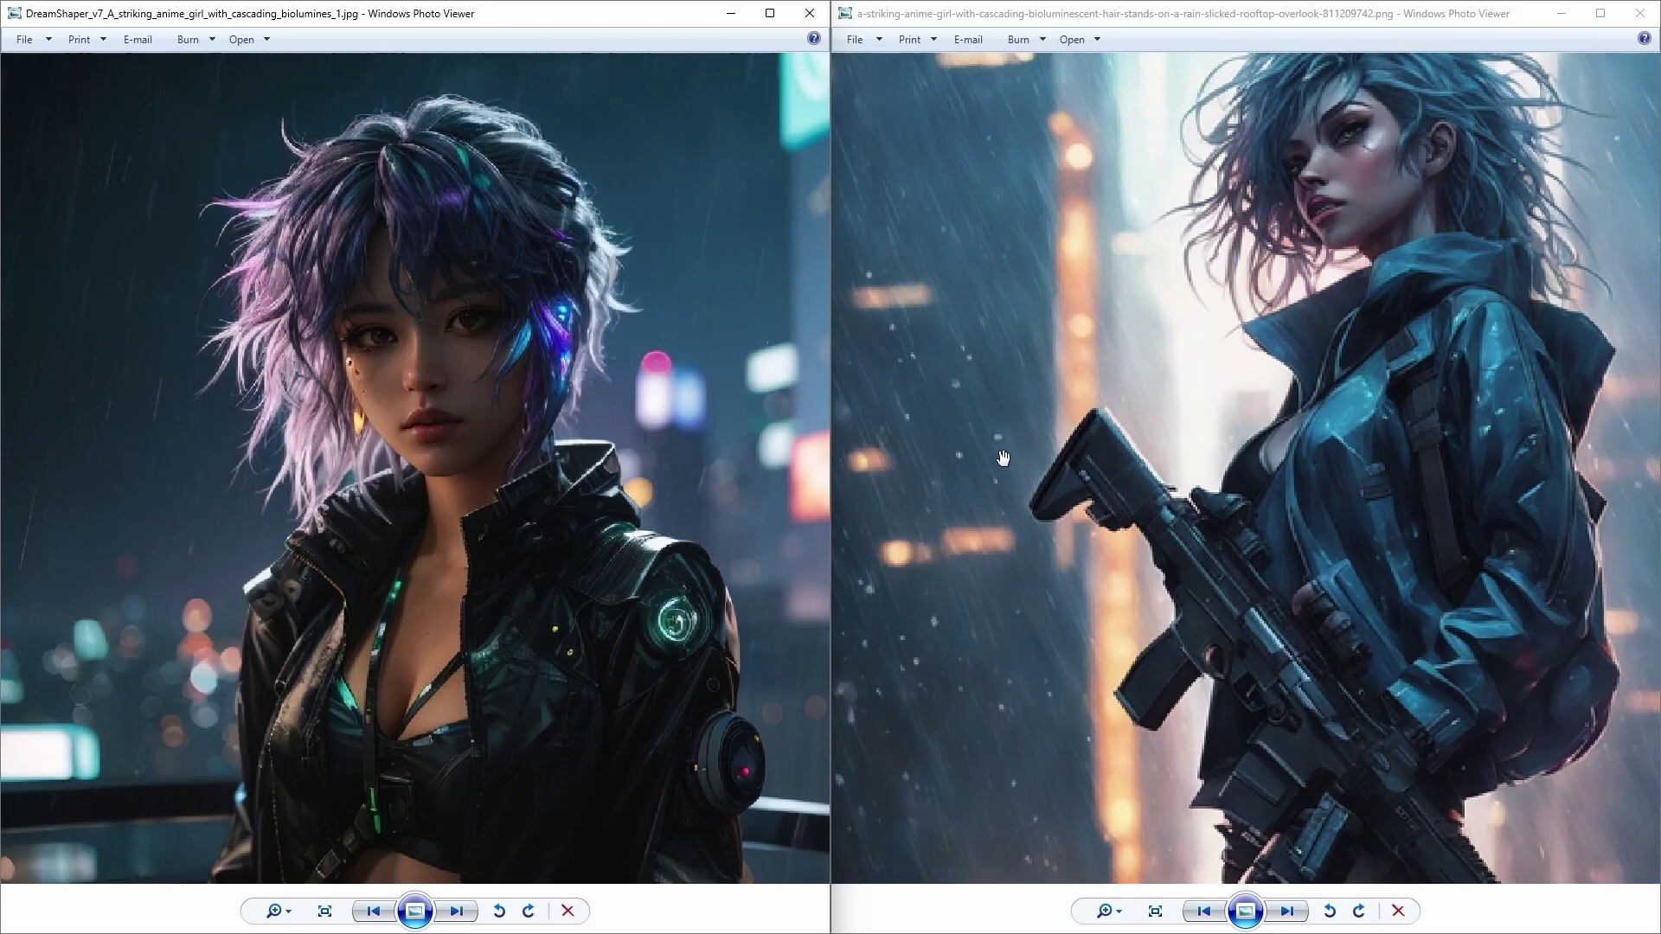
scroll(1286, 478, down, 2)
scroll(1495, 369, up, 3)
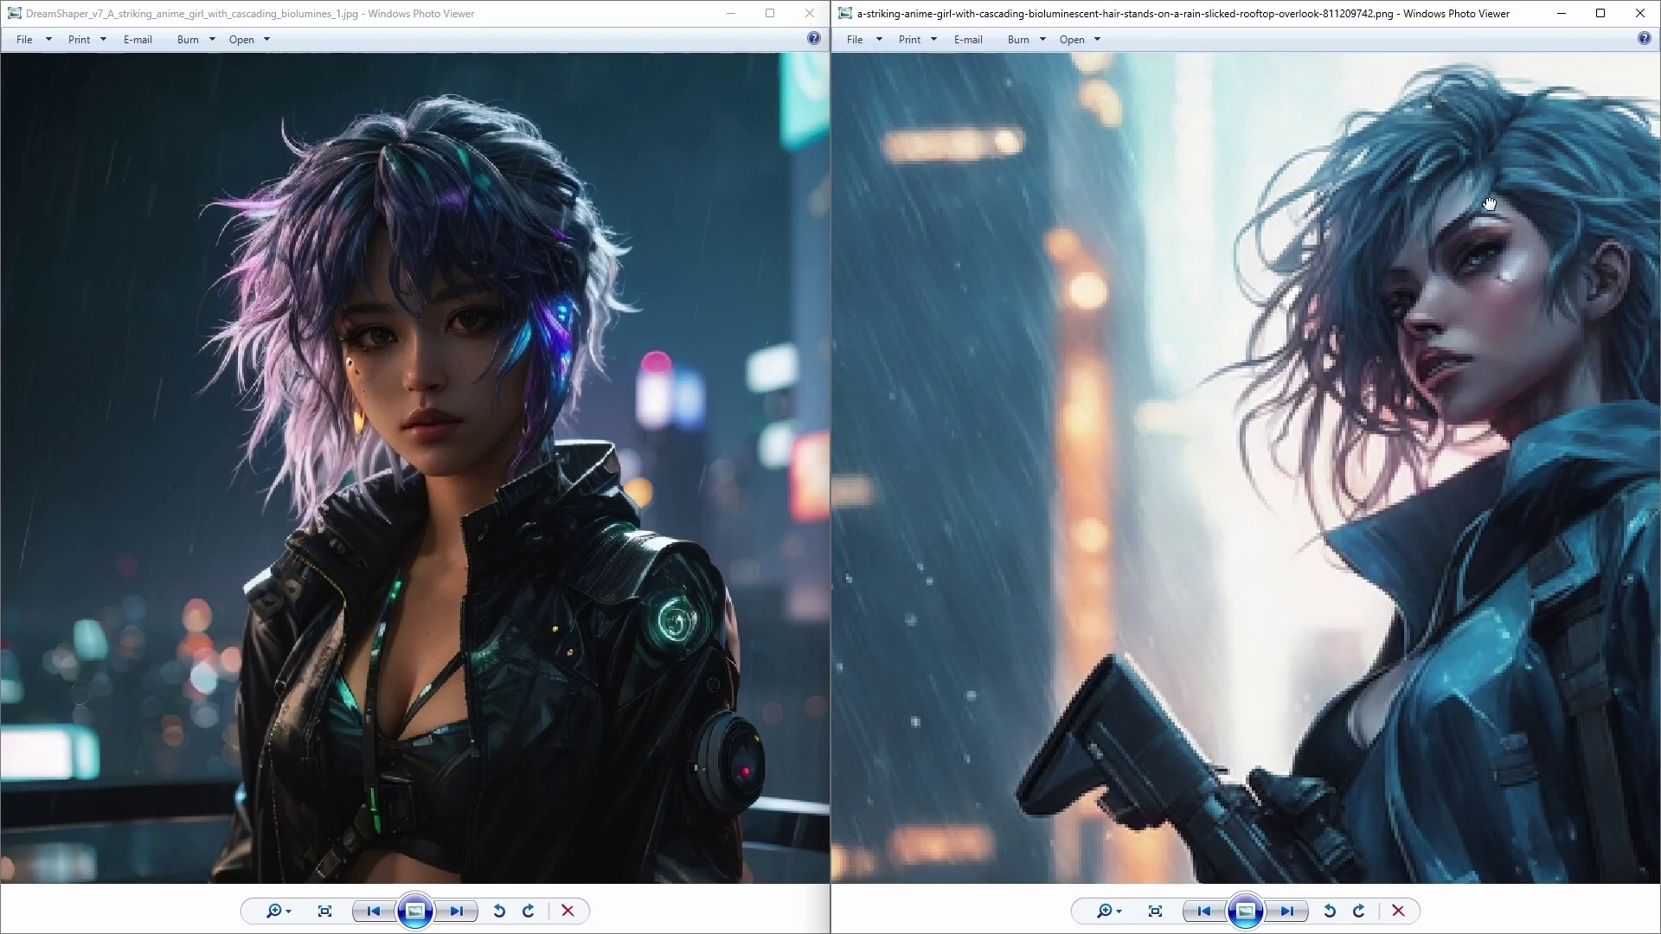
drag(1489, 203, 1504, 390)
scroll(996, 150, down, 3)
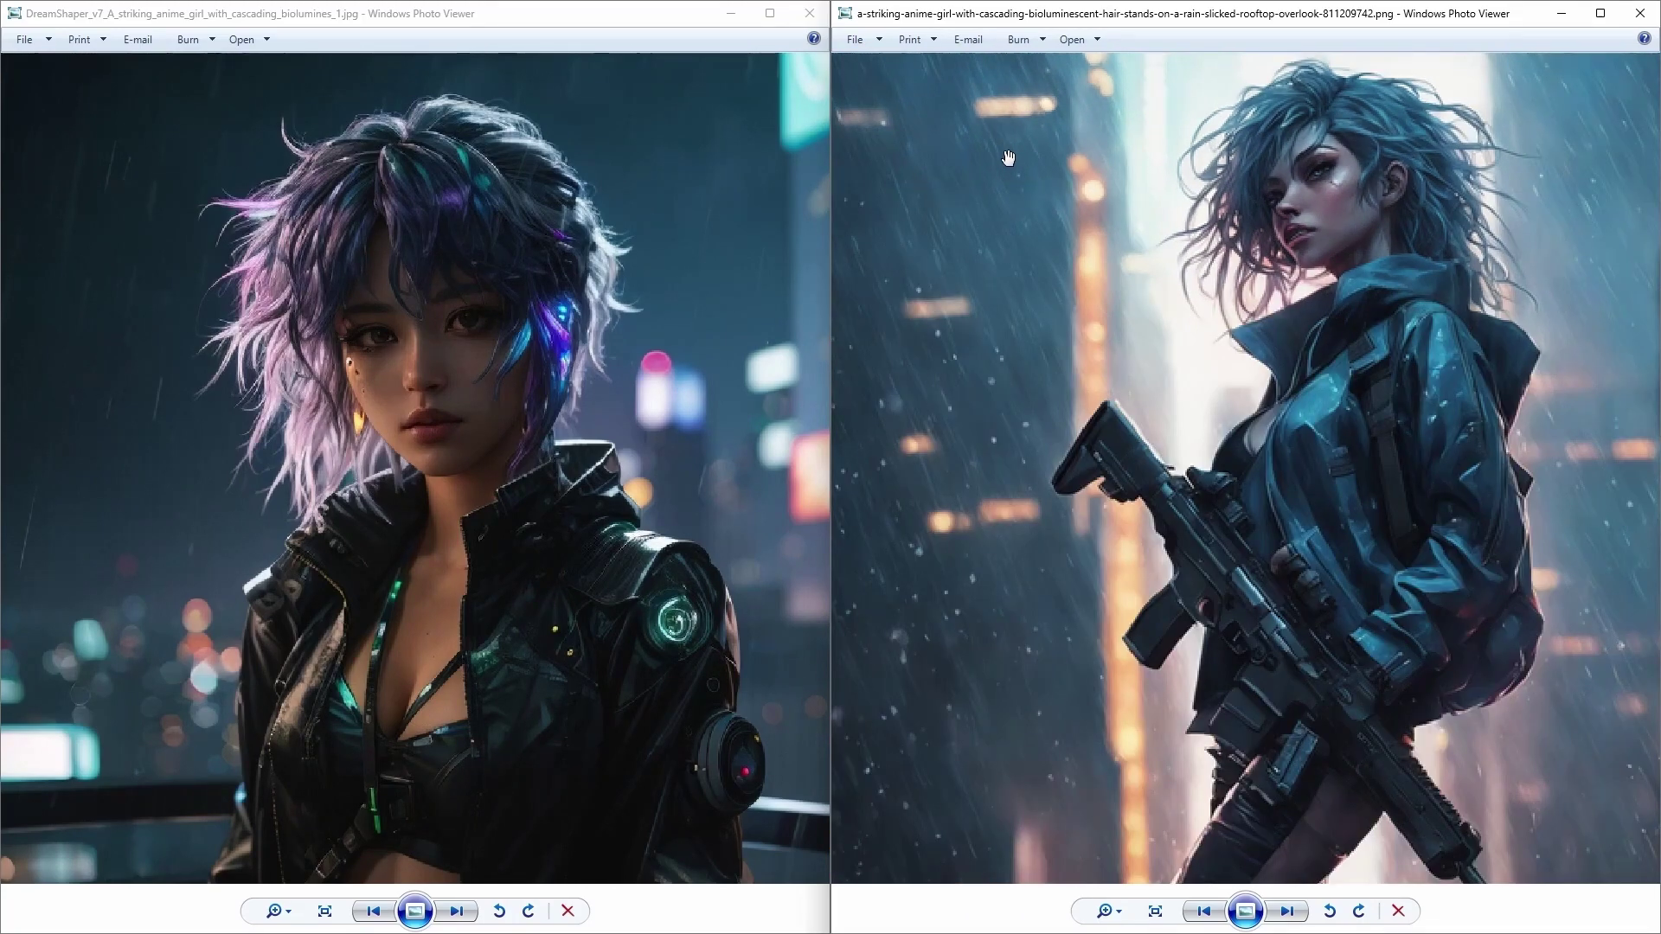
scroll(761, 255, down, 2)
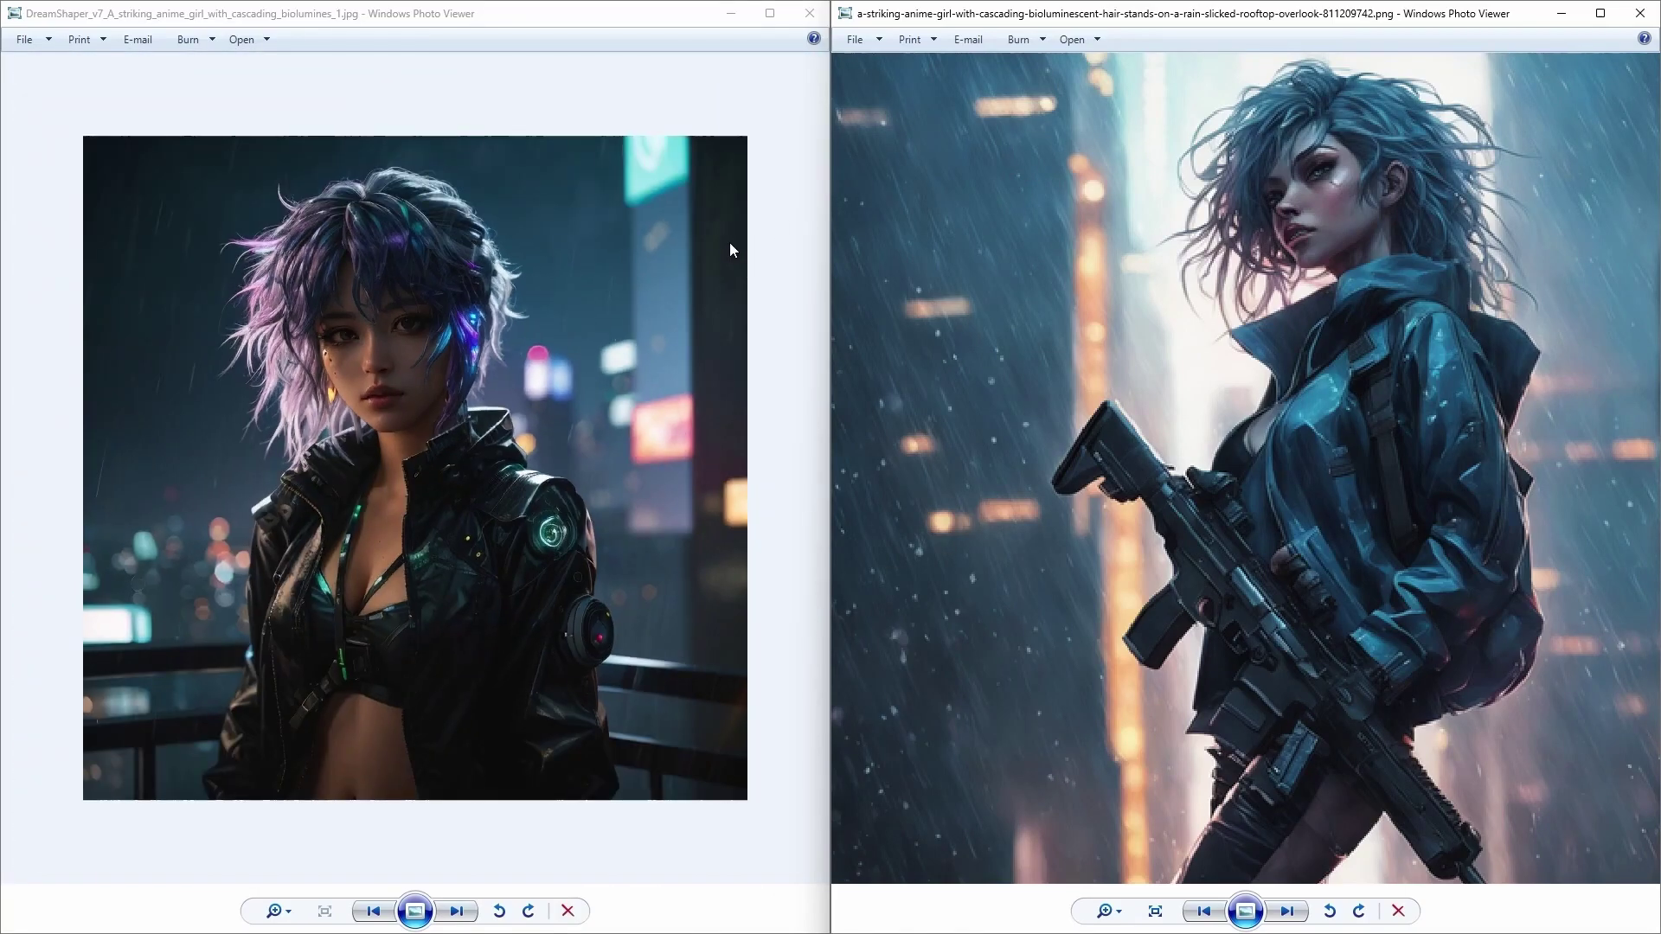
scroll(874, 297, down, 3)
scroll(1394, 356, up, 3)
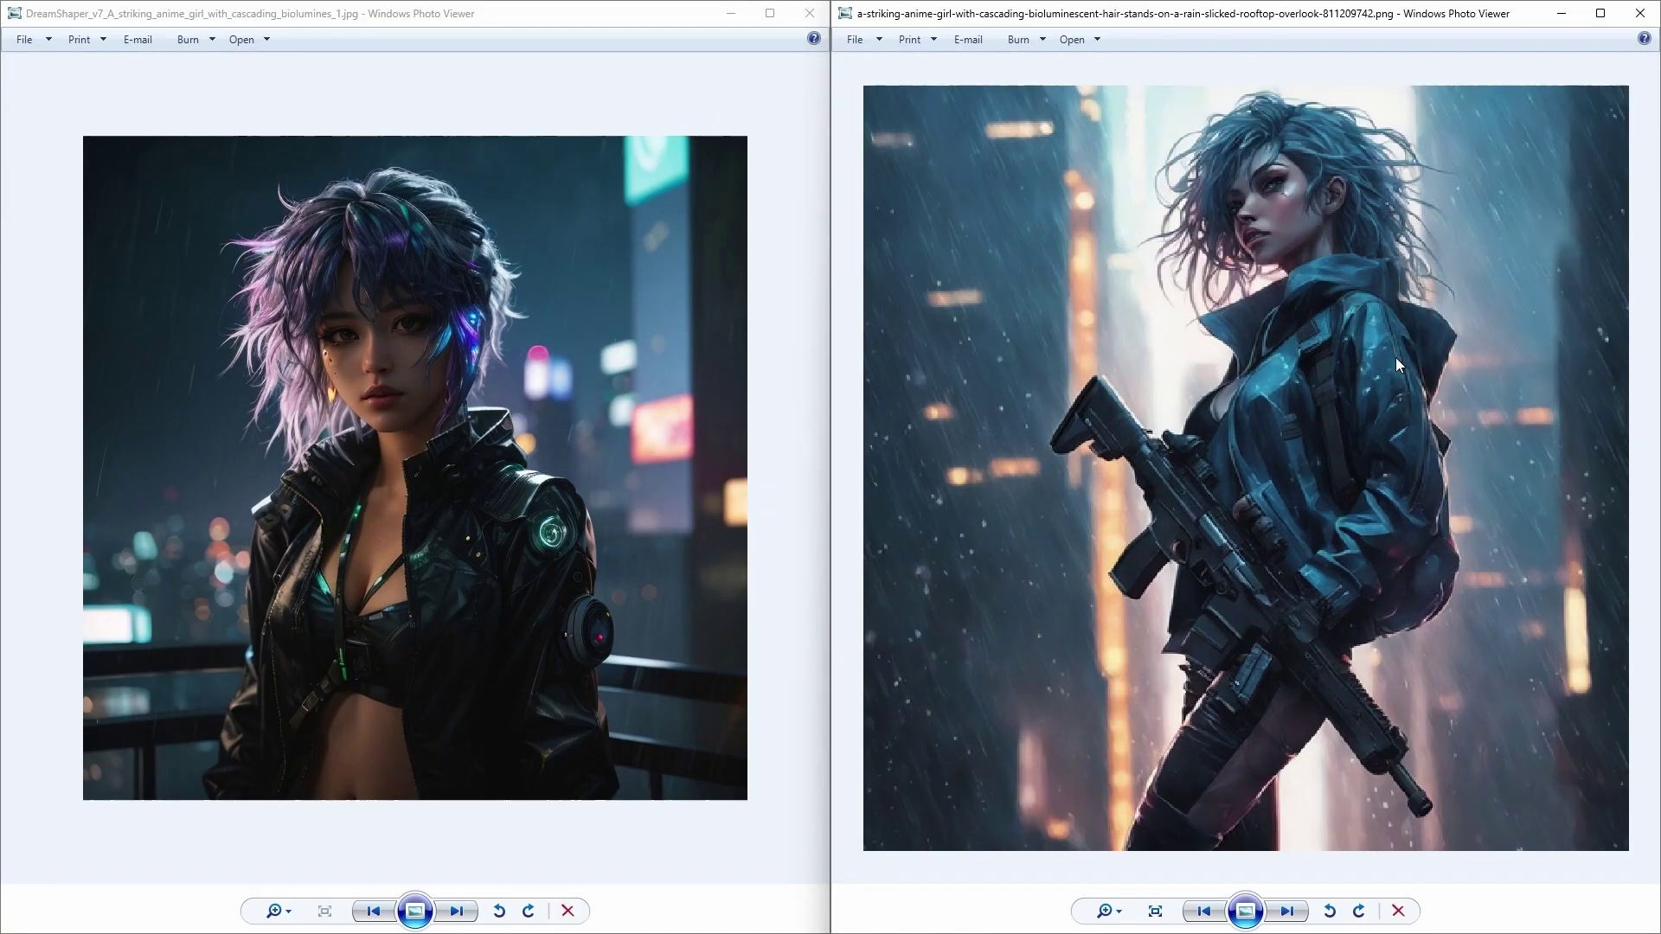
scroll(1463, 314, down, 5)
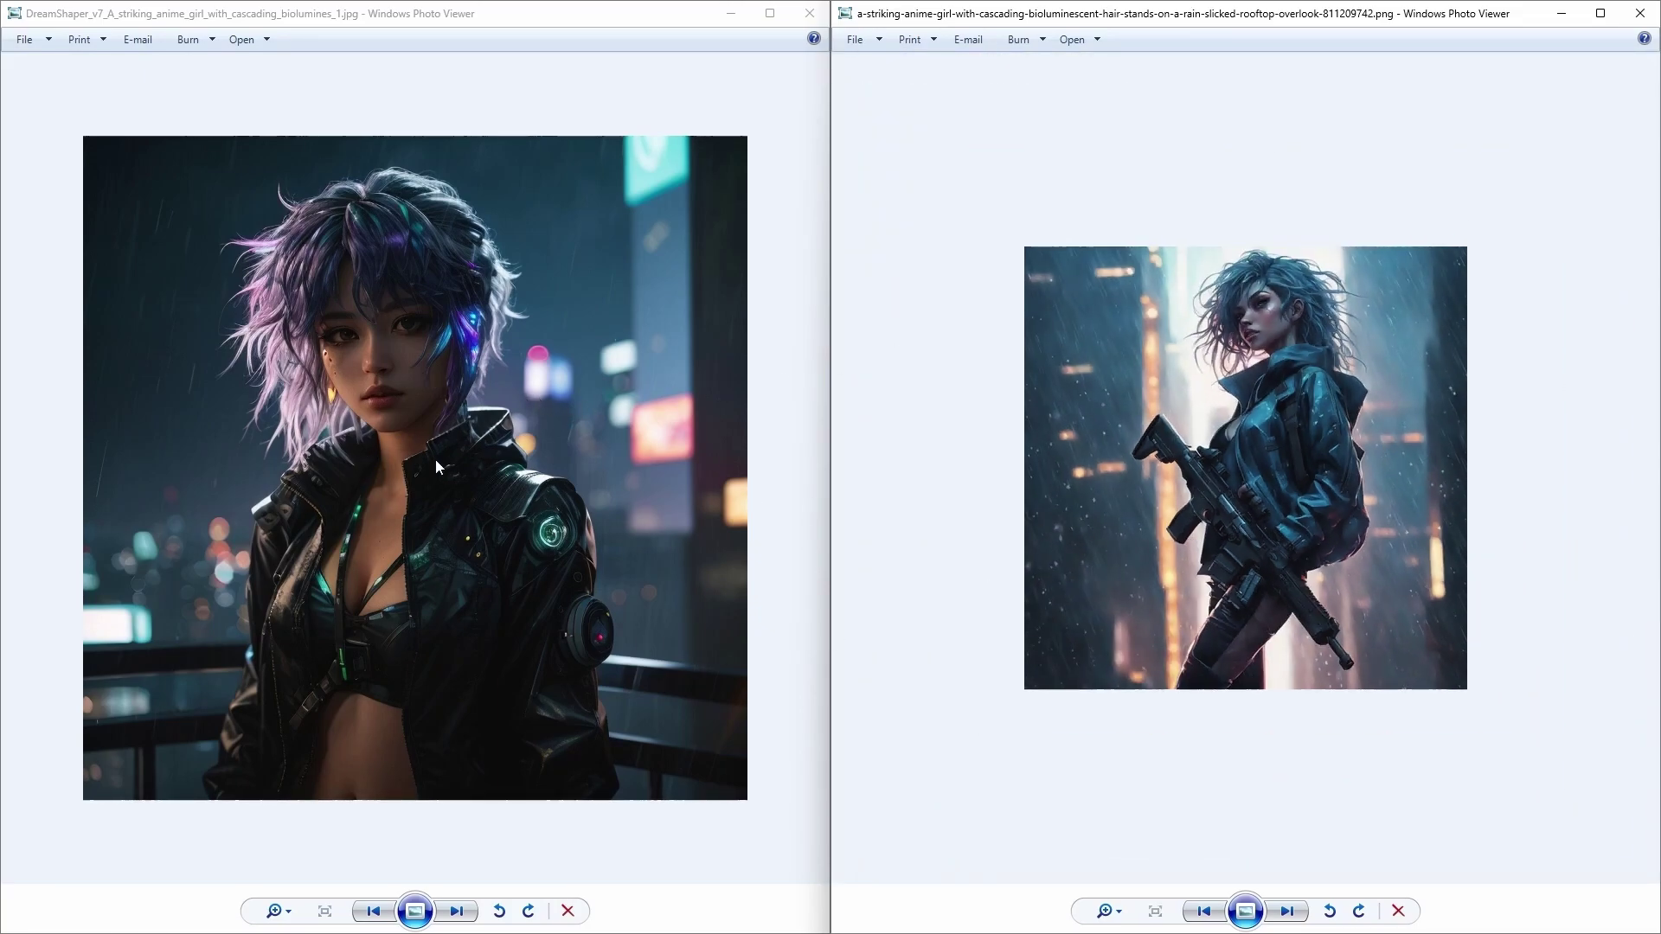
- Inspect the facial features, hair highlights and jacket collars of both images up close, and return to Leonardo.Ai in the browser
scroll(439, 437, up, 3)
scroll(560, 481, down, 3)
scroll(459, 359, up, 5)
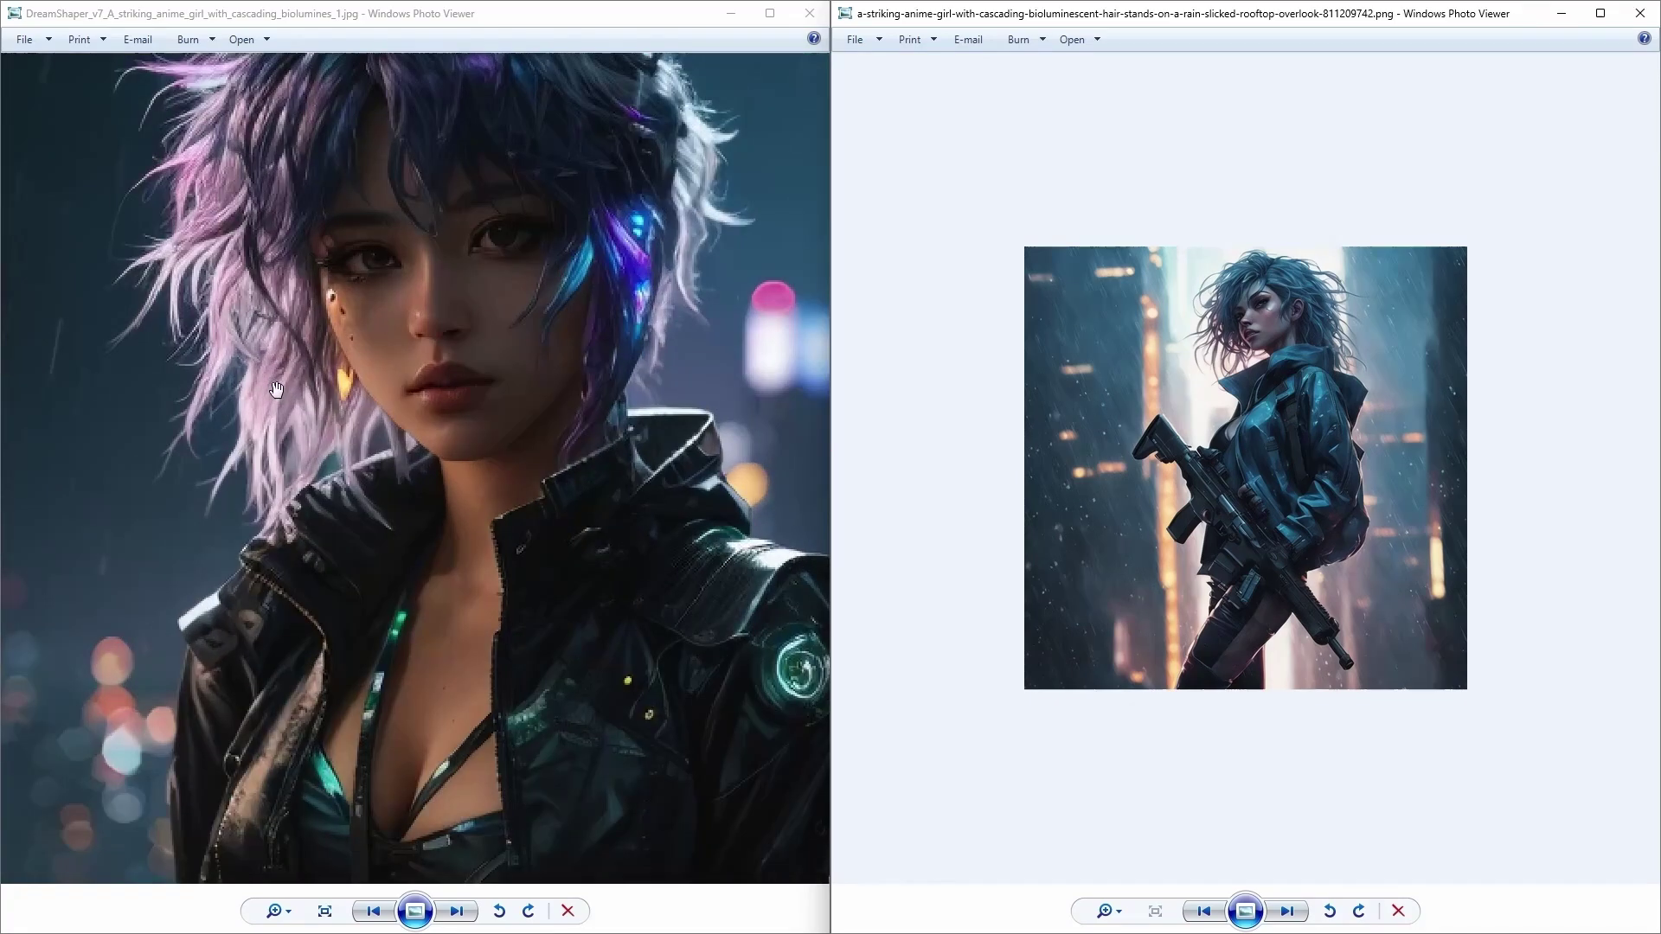
click(437, 340)
drag(436, 340, 256, 861)
drag(413, 550, 756, 368)
scroll(1185, 406, up, 5)
drag(1185, 406, 986, 554)
scroll(819, 606, up, 5)
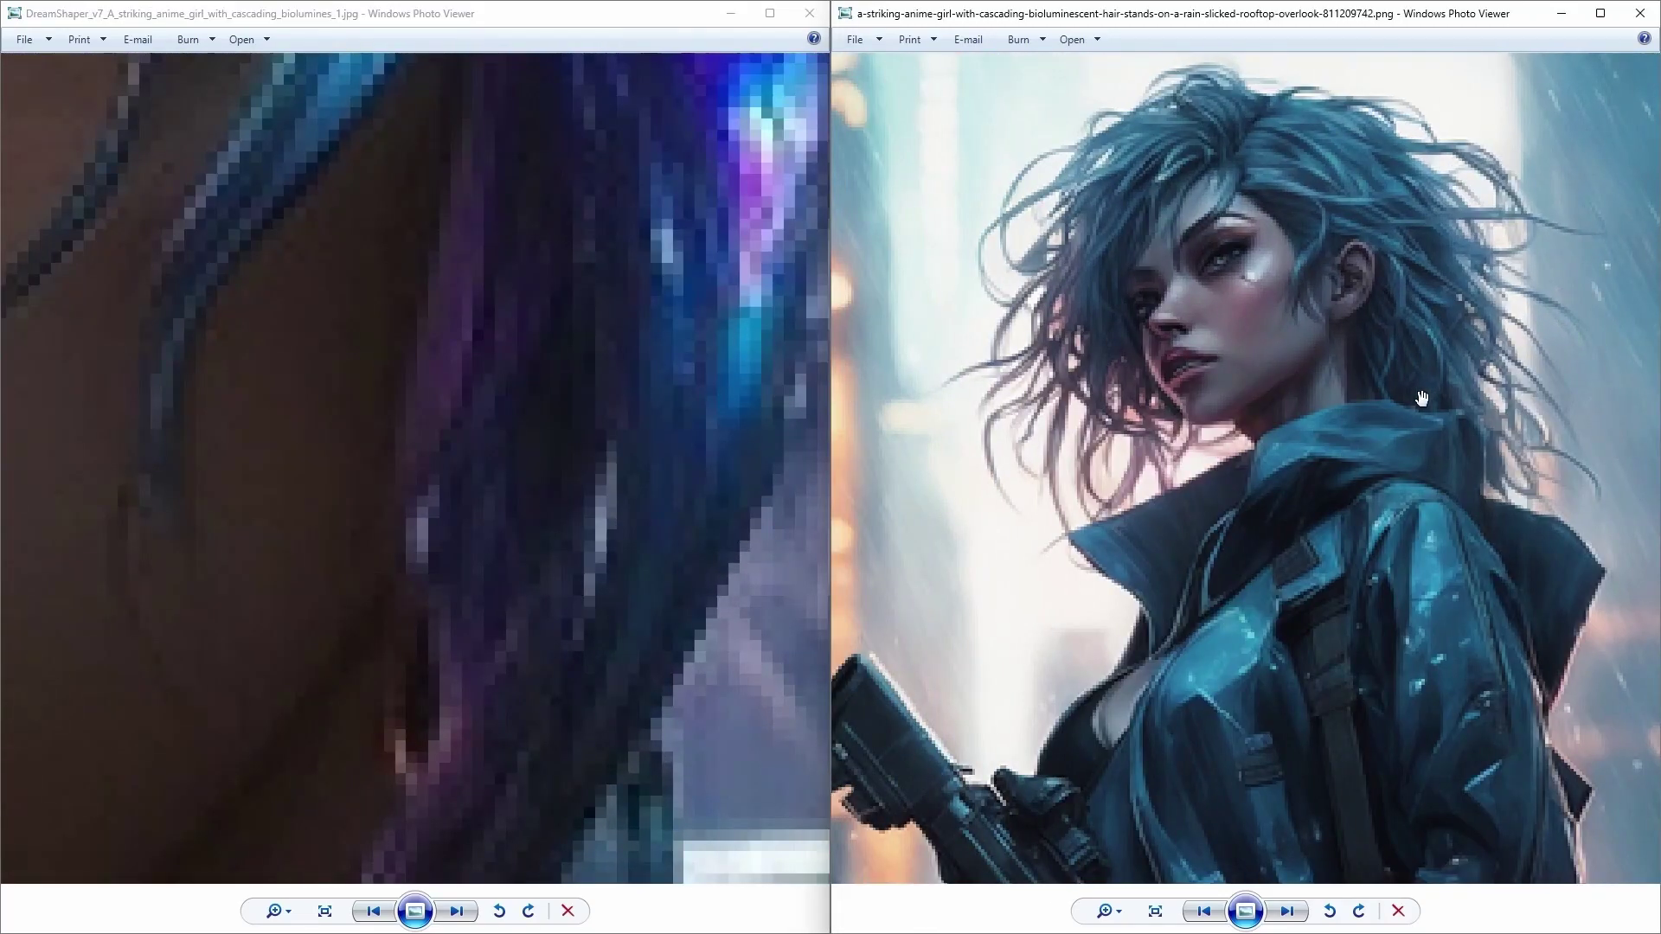
drag(1332, 501, 1513, 615)
scroll(1513, 616, up, 4)
drag(1409, 319, 1160, 770)
scroll(460, 571, down, 5)
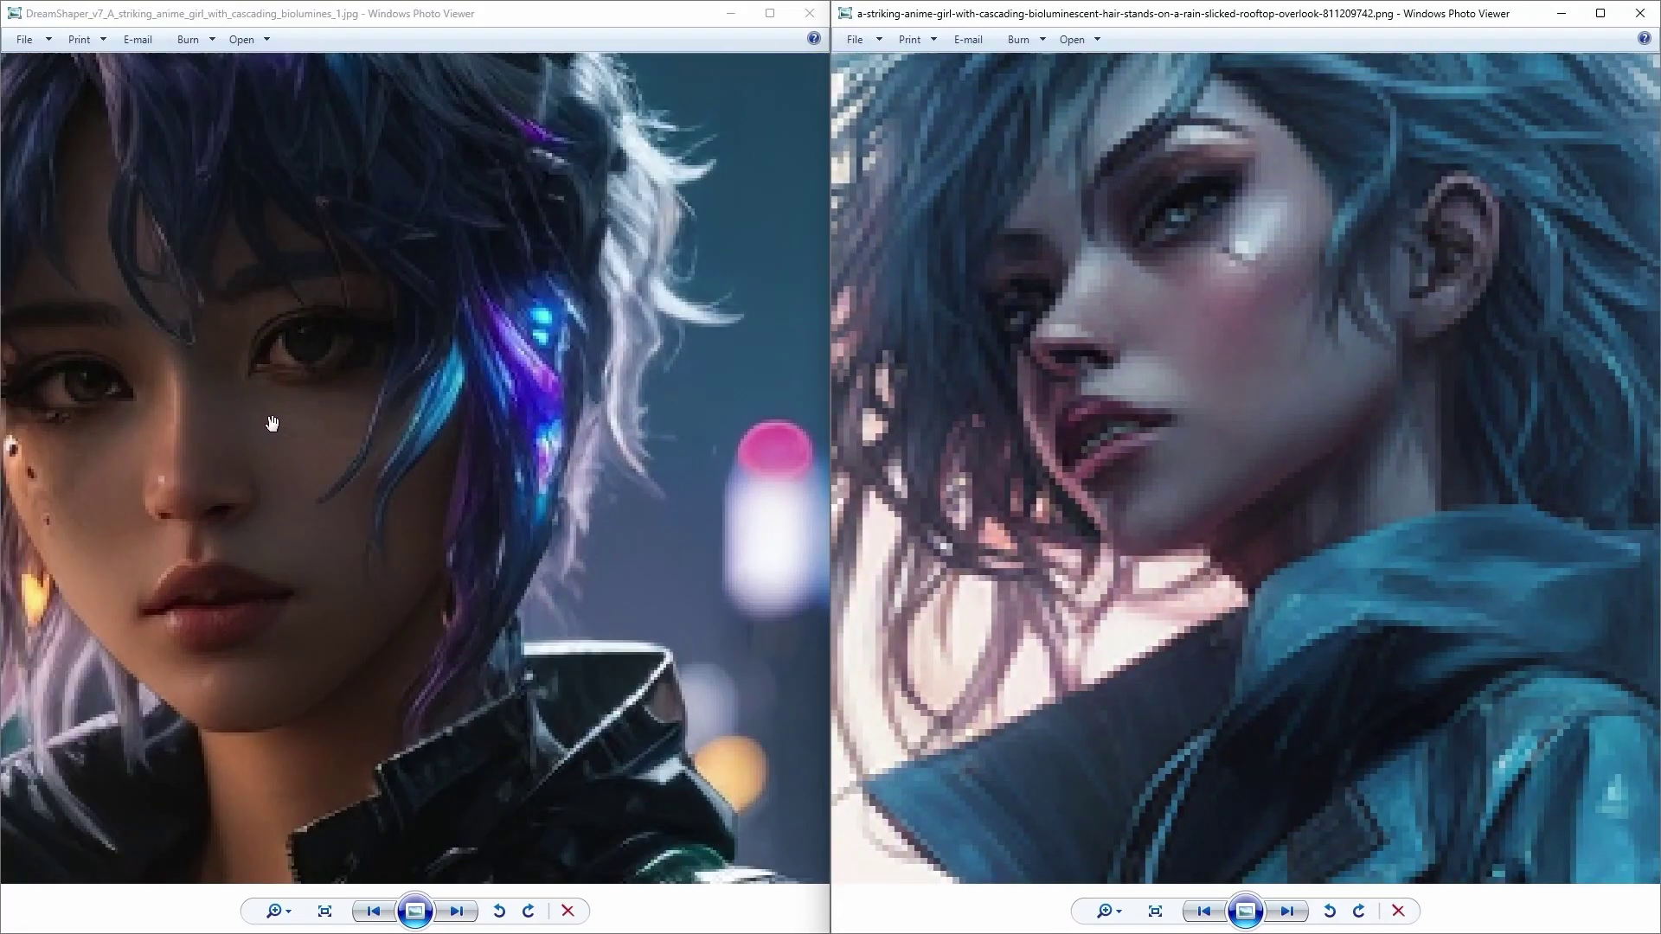
drag(270, 423, 510, 252)
scroll(510, 251, down, 3)
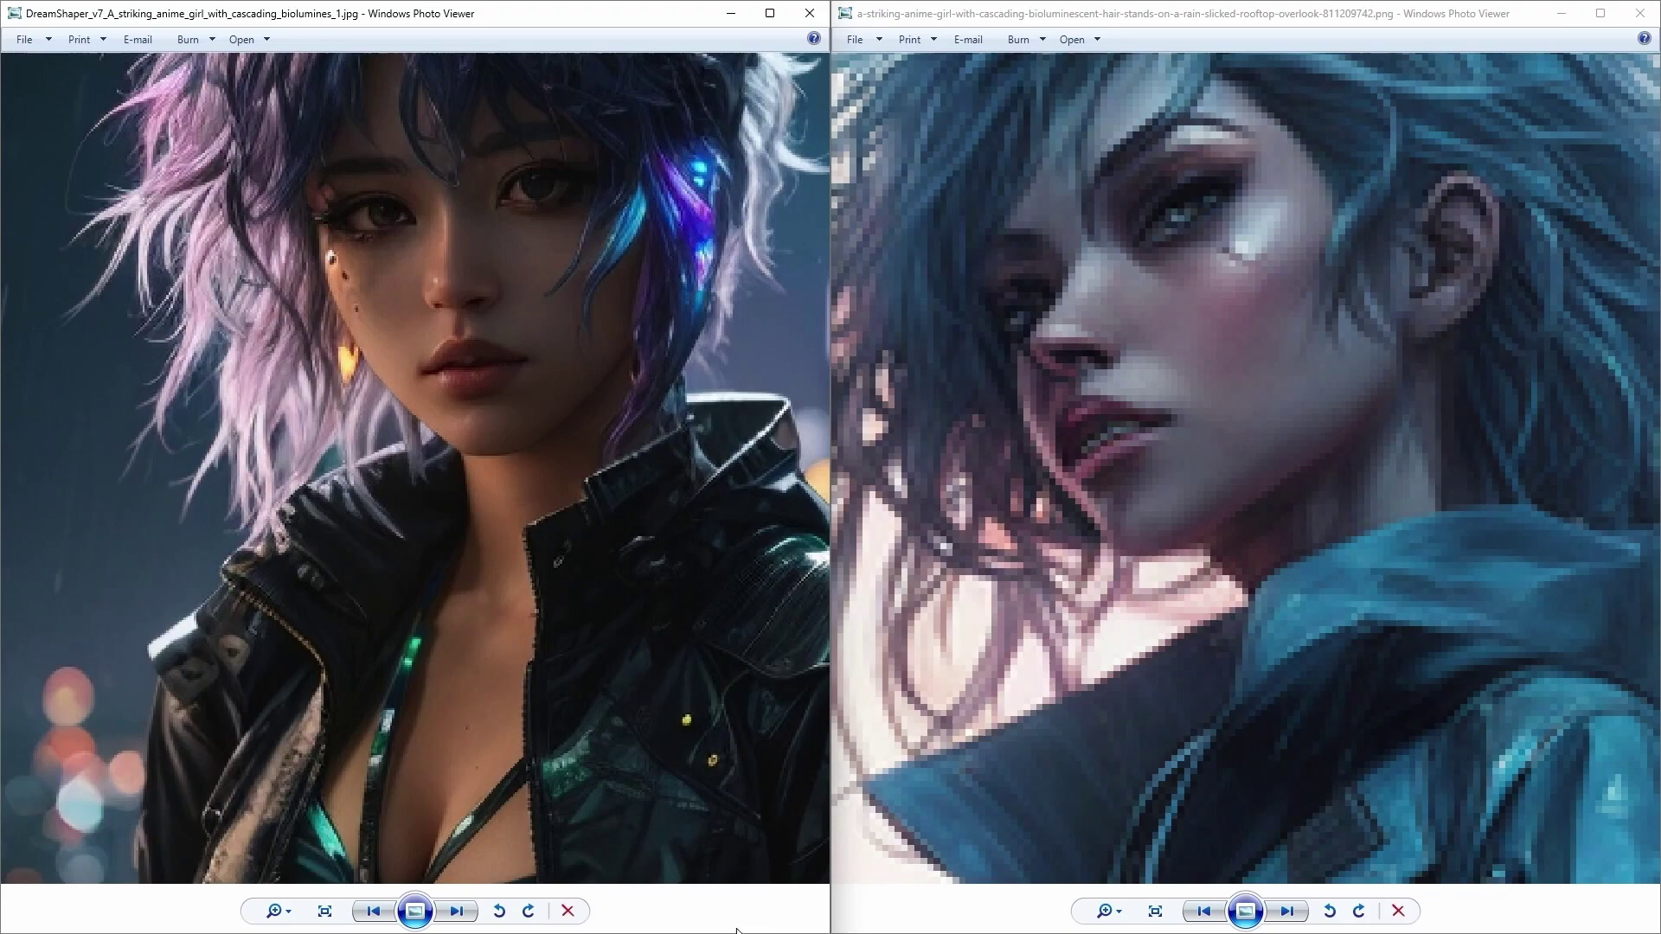
click(888, 913)
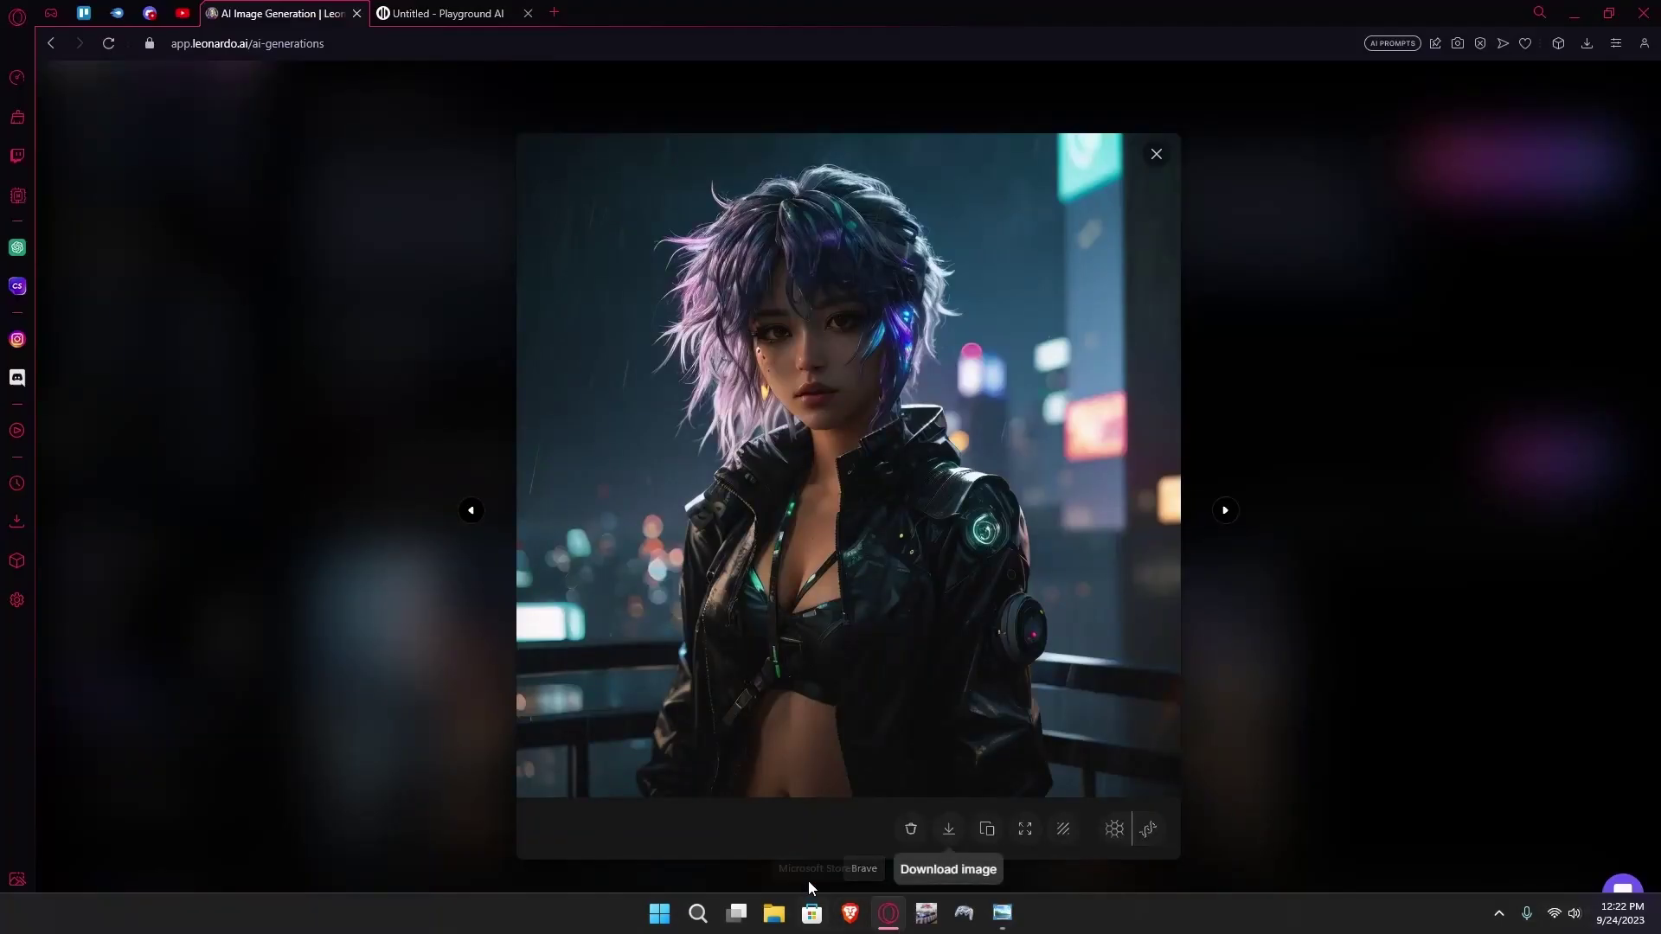